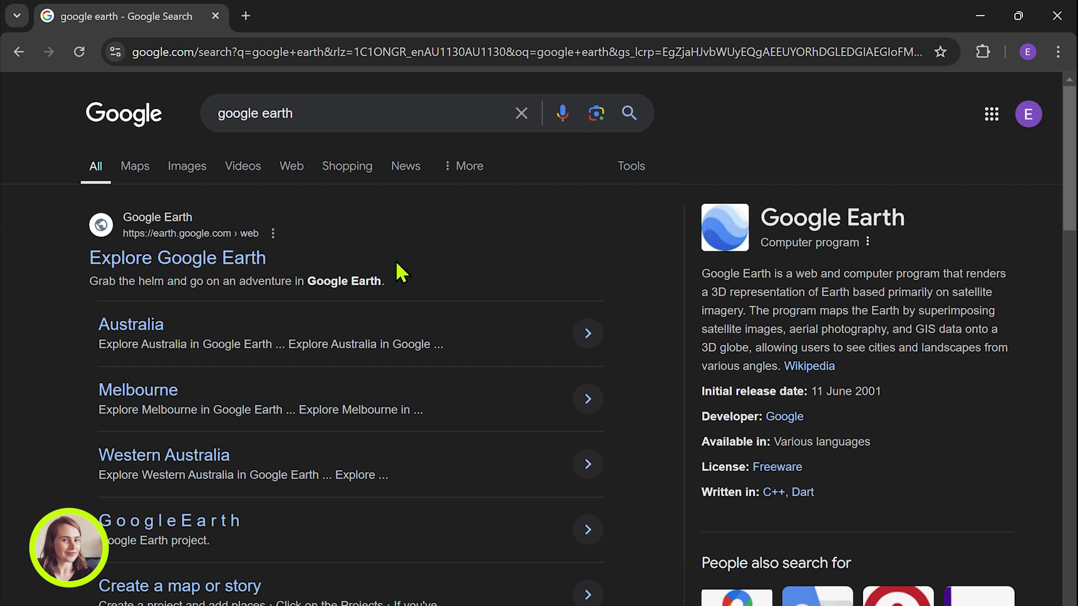
Briefly visit the Google Earth web app, then return to the results and show search suggestions
{"action": "left_click", "coordinate": [182, 261]}
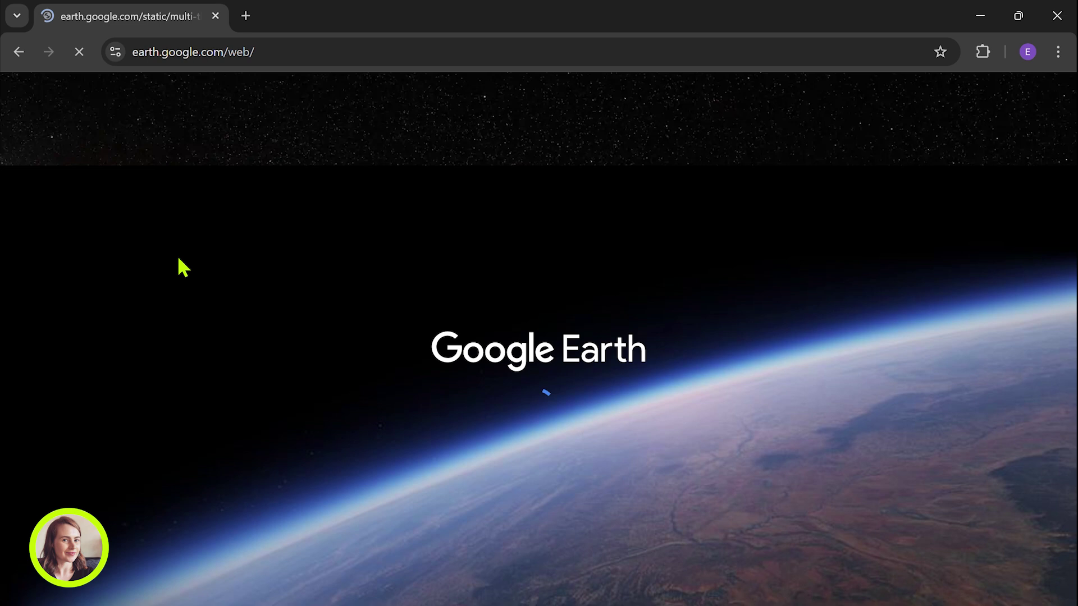
{"action": "left_click", "coordinate": [18, 52]}
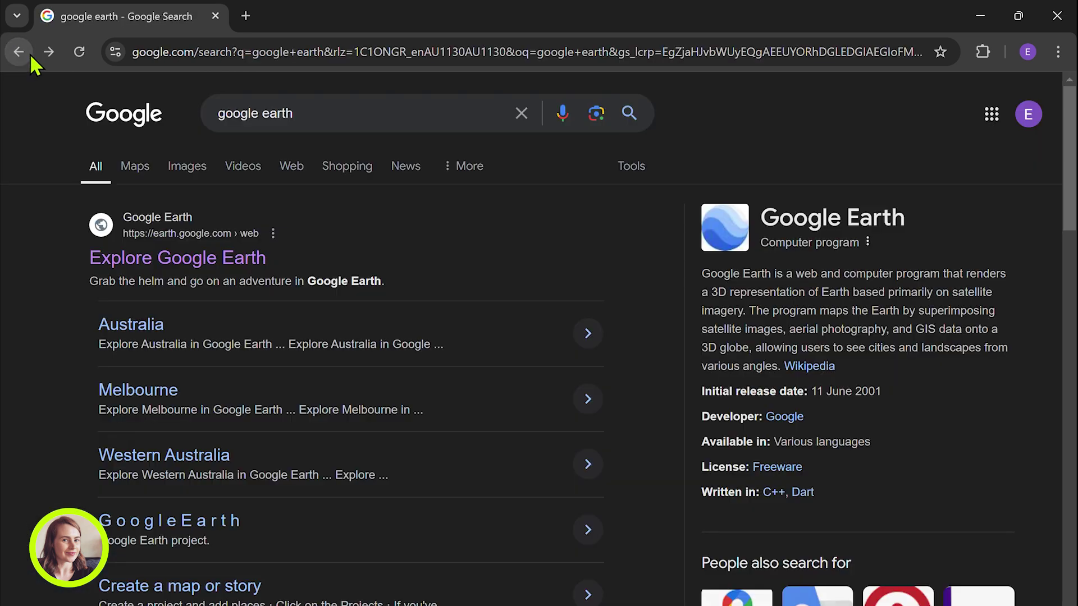
{"action": "left_click", "coordinate": [335, 114]}
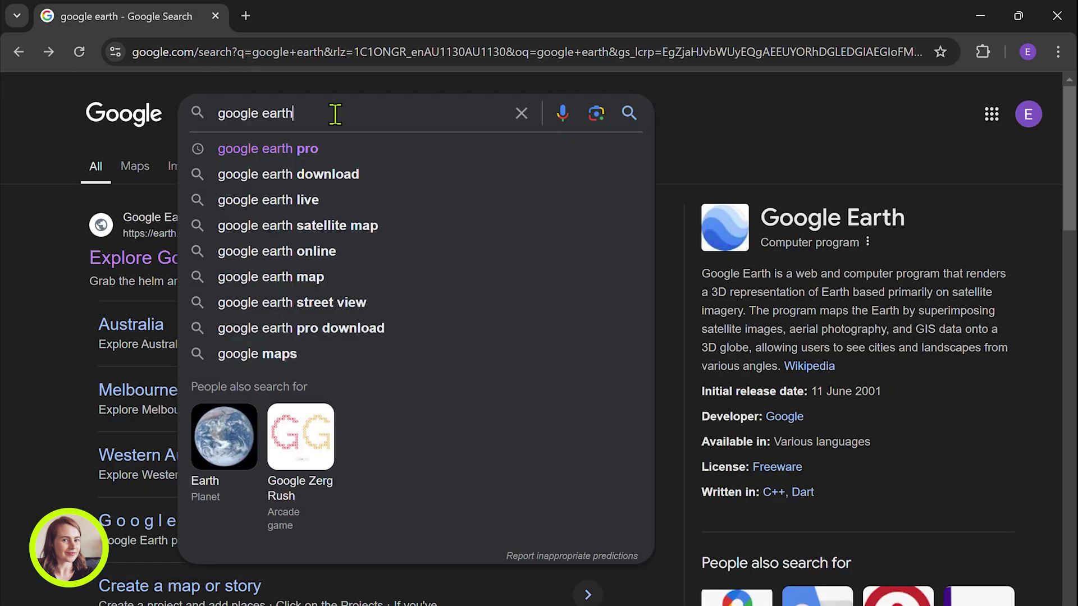
Search for 'google earth pro download' after a quick look at Earth Versions
{"action": "left_click", "coordinate": [327, 147]}
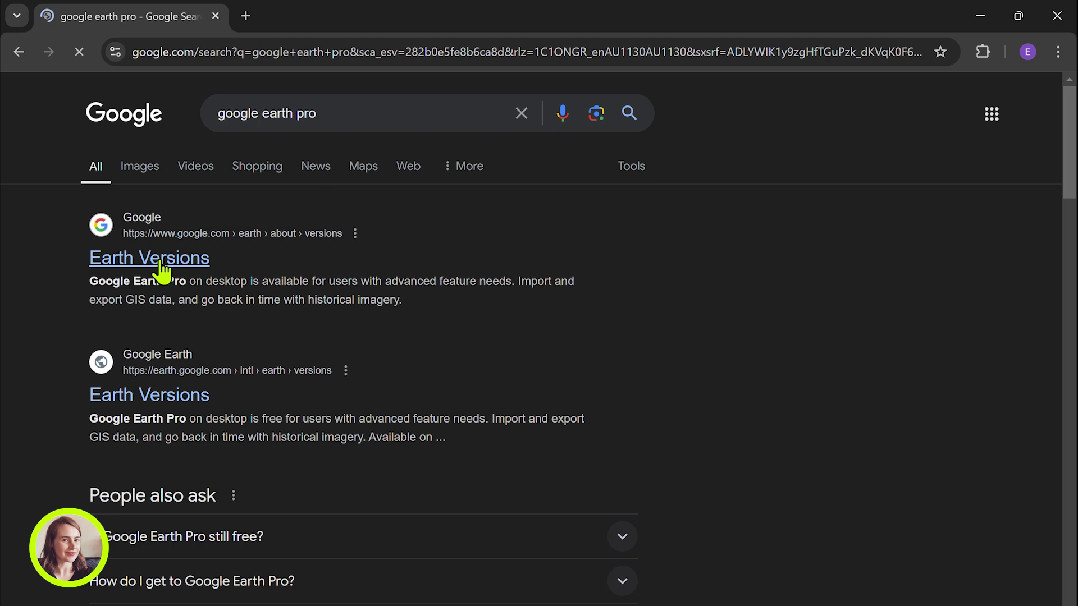
{"action": "left_click", "coordinate": [201, 398]}
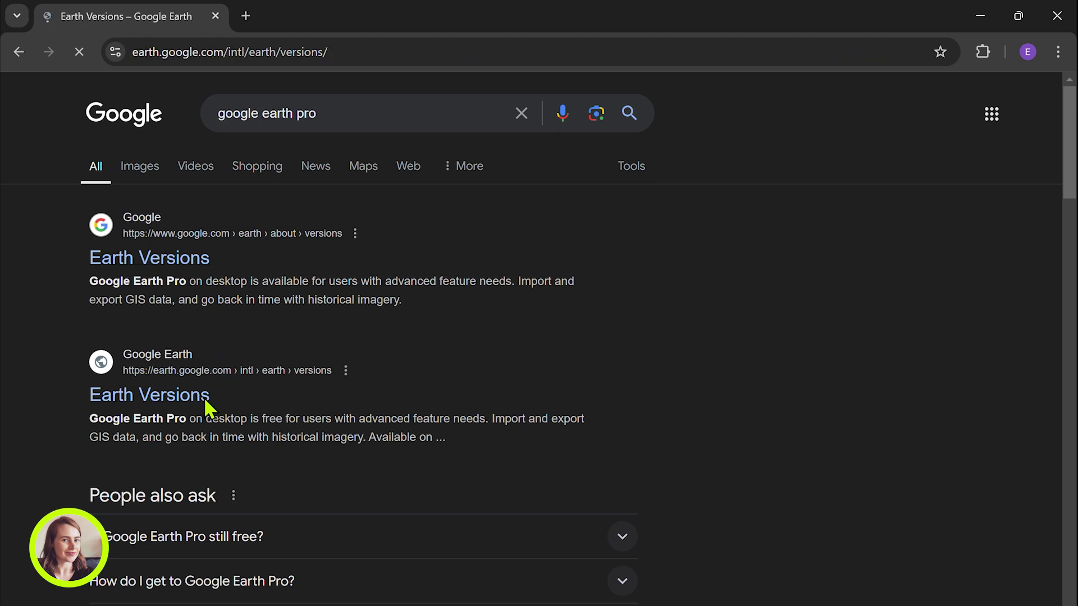
{"action": "left_click", "coordinate": [19, 52]}
{"action": "left_click", "coordinate": [339, 118]}
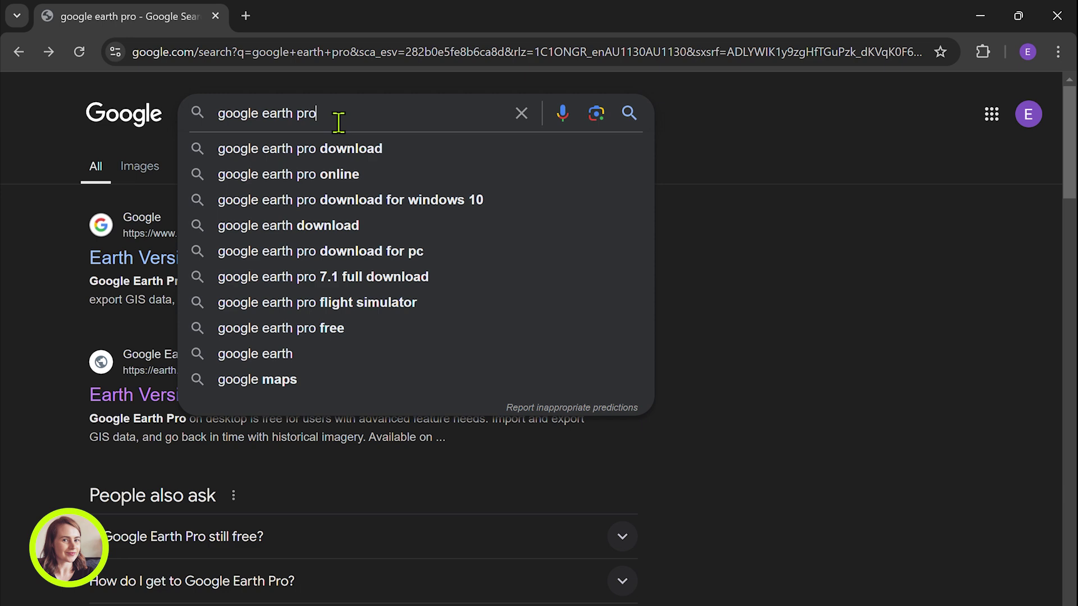
{"action": "left_click", "coordinate": [343, 154]}
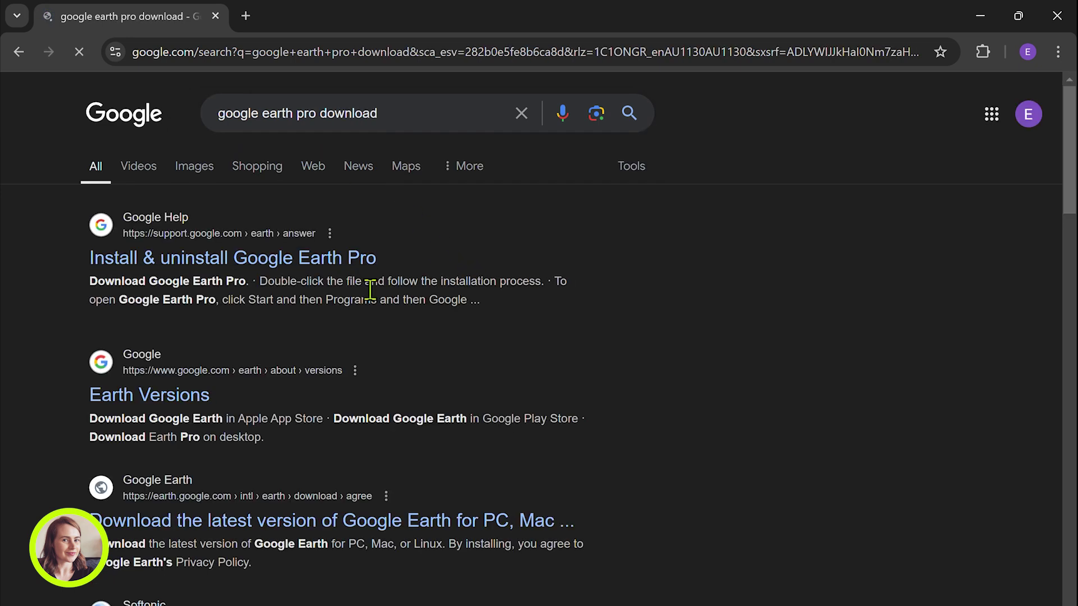
From Earth Versions, download Google Earth Pro on desktop (GoogleEarthProSetup.exe)
{"action": "left_click", "coordinate": [175, 397]}
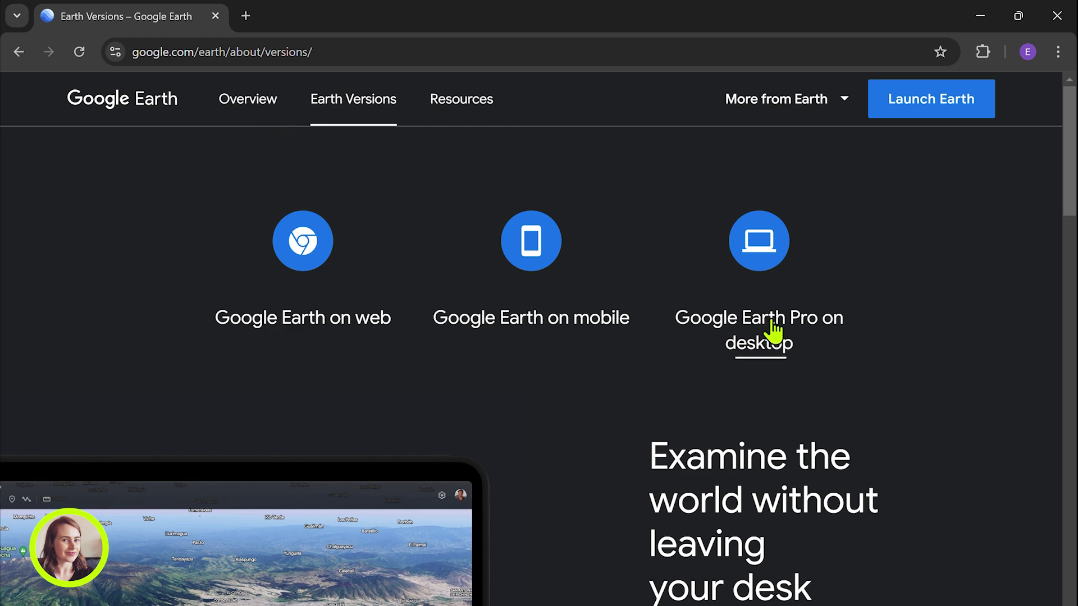
{"action": "left_click", "coordinate": [741, 320]}
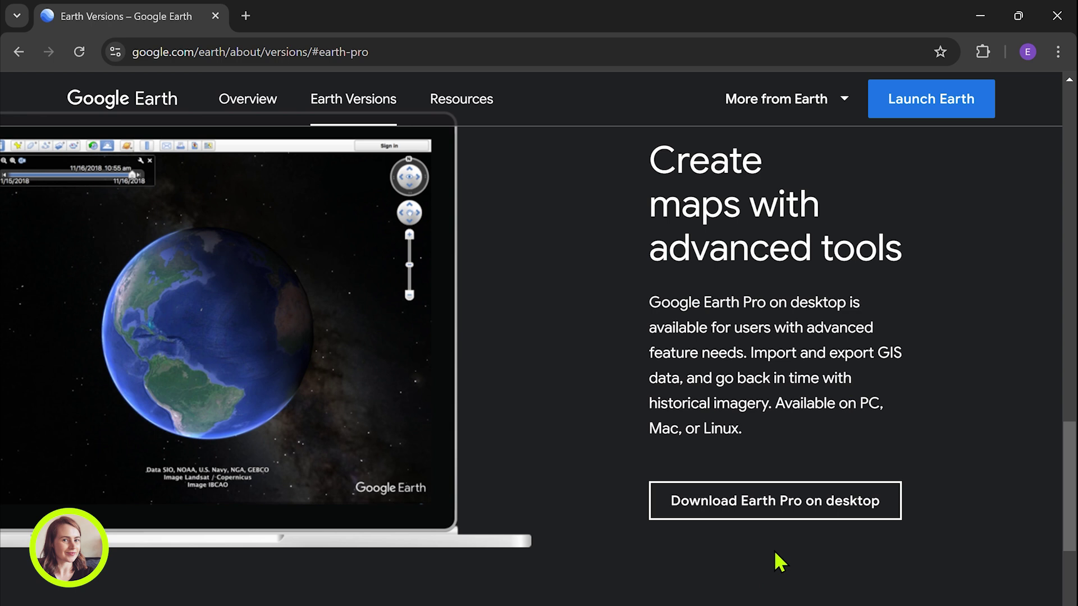
{"action": "left_click", "coordinate": [756, 517]}
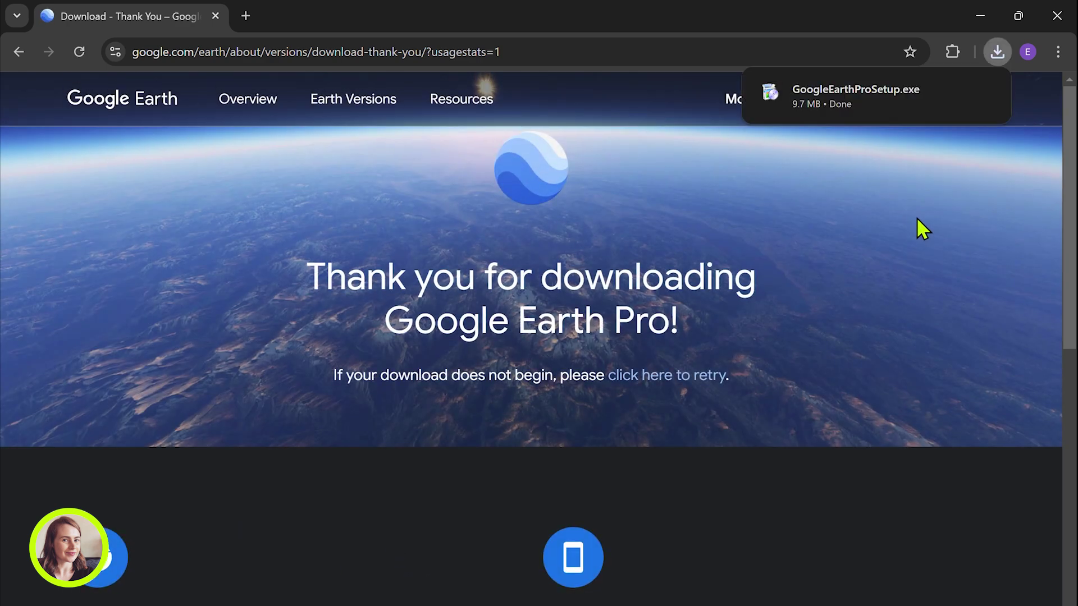
Run GoogleEarthProSetup.exe and close the installer once installation completes
{"action": "left_click", "coordinate": [925, 102]}
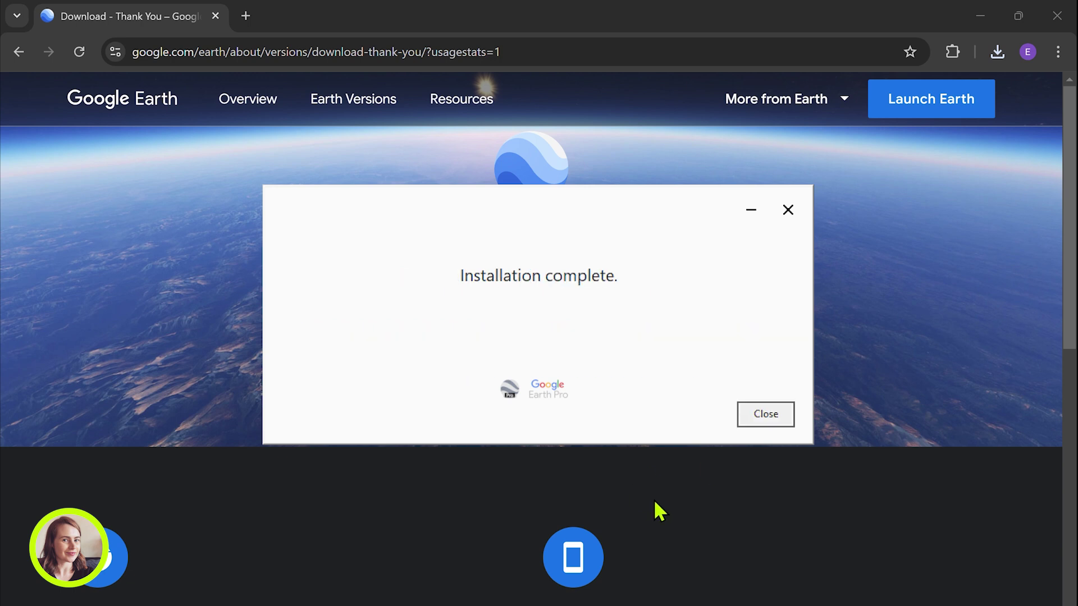
{"action": "left_click", "coordinate": [782, 415]}
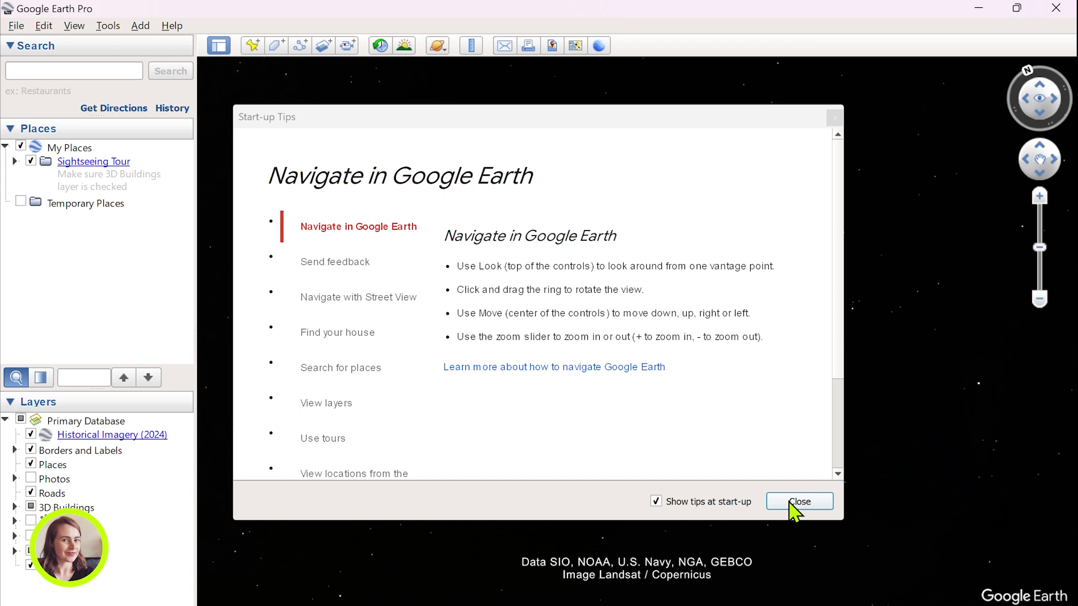
Disable start-up tips, dismiss the historical imagery popup, and zoom out over Footscray
{"action": "left_click", "coordinate": [656, 502]}
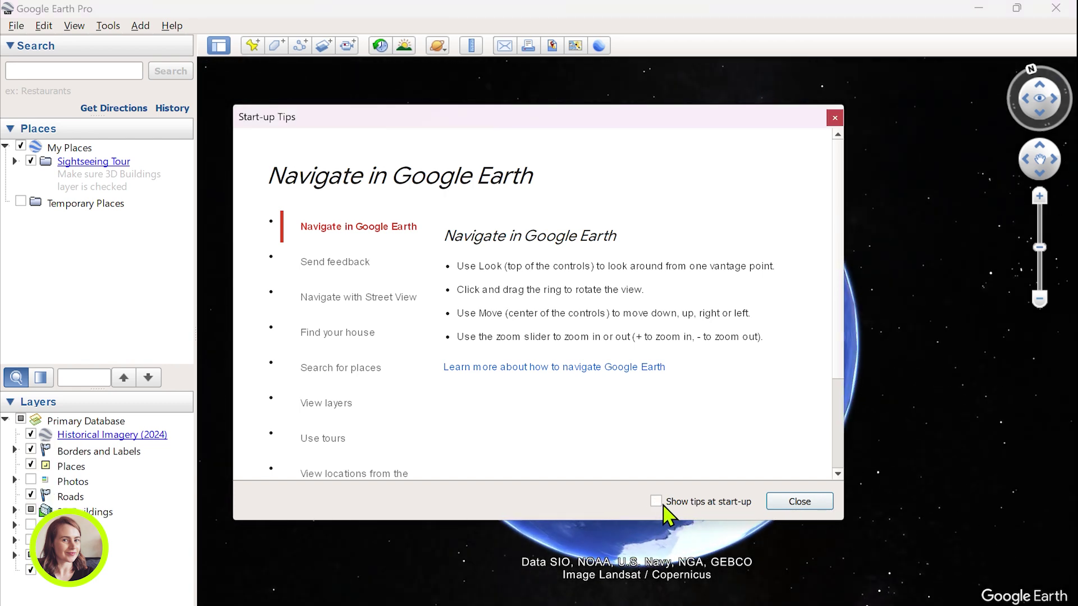
{"action": "left_click", "coordinate": [803, 502]}
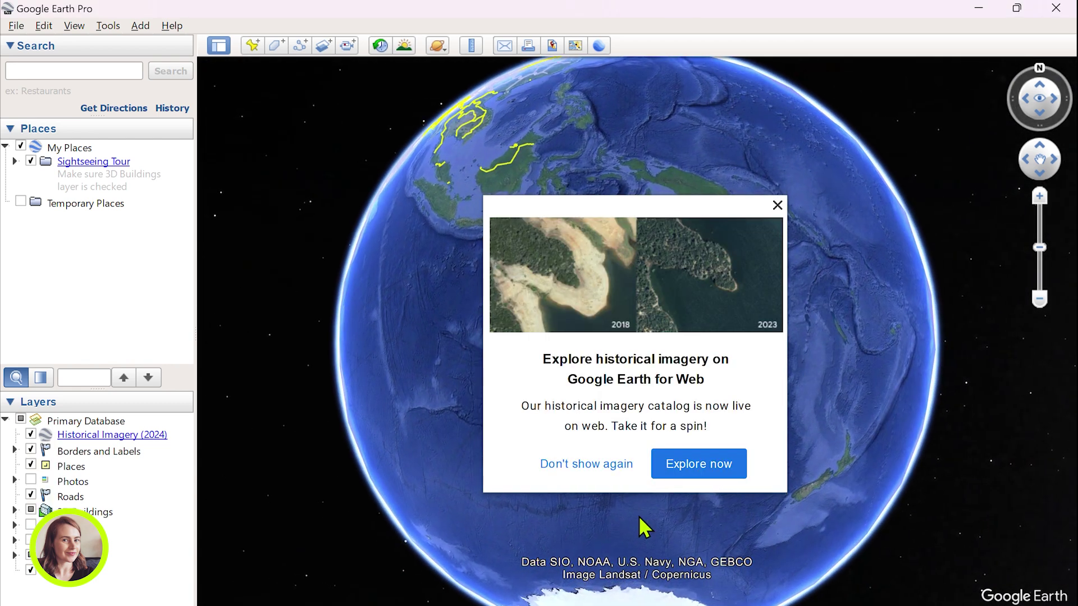
{"action": "left_click", "coordinate": [599, 473]}
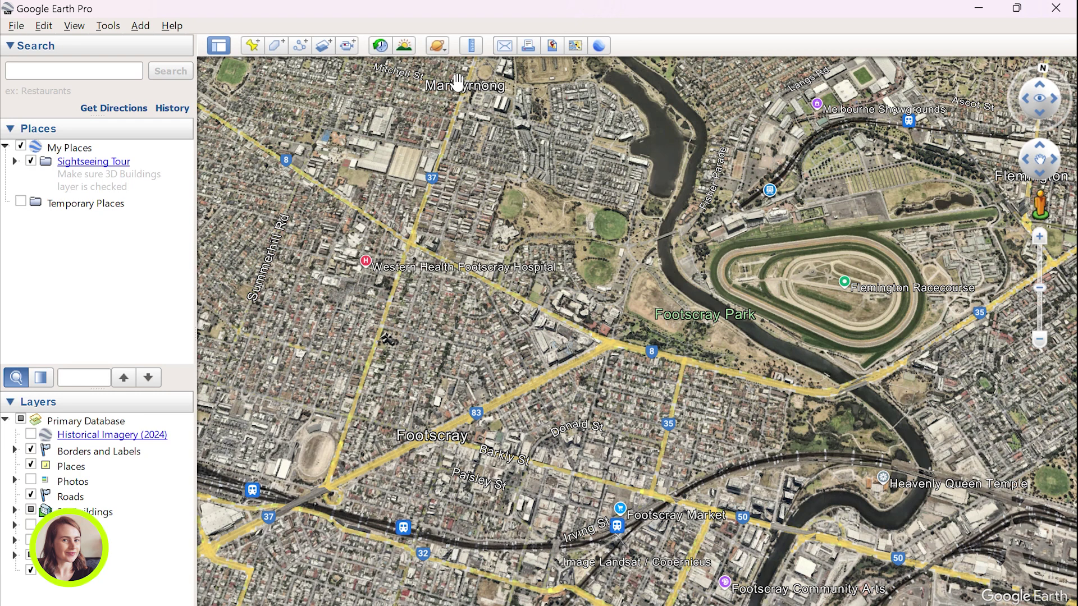
{"action": "scroll", "coordinate": [655, 316], "scroll_direction": "down", "scroll_amount": 3}
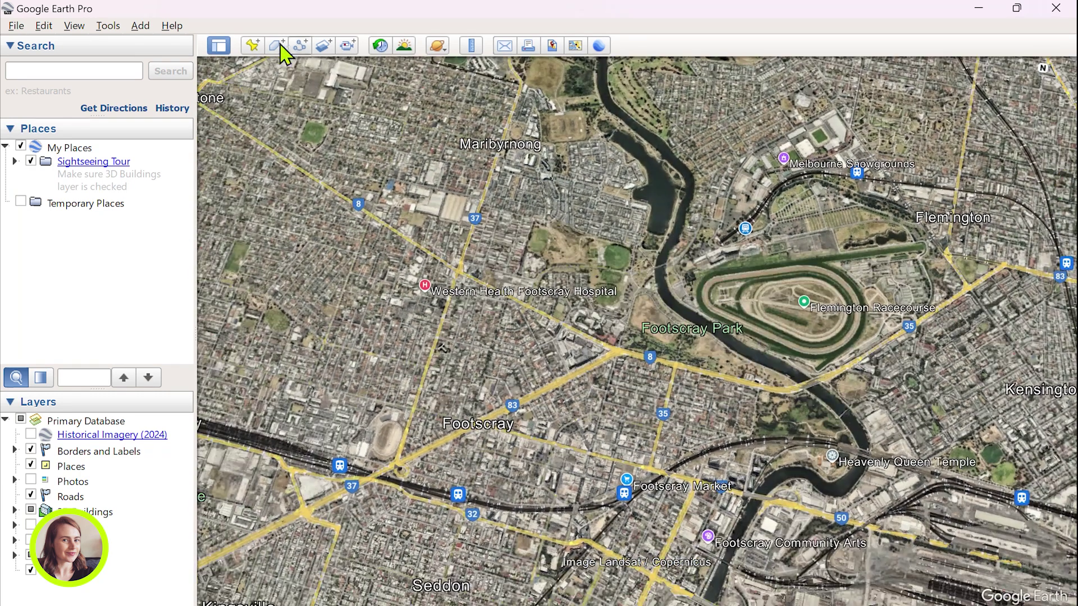
Add a placemark named 'Footscray Map' at Footscray Park
{"action": "left_click", "coordinate": [253, 45]}
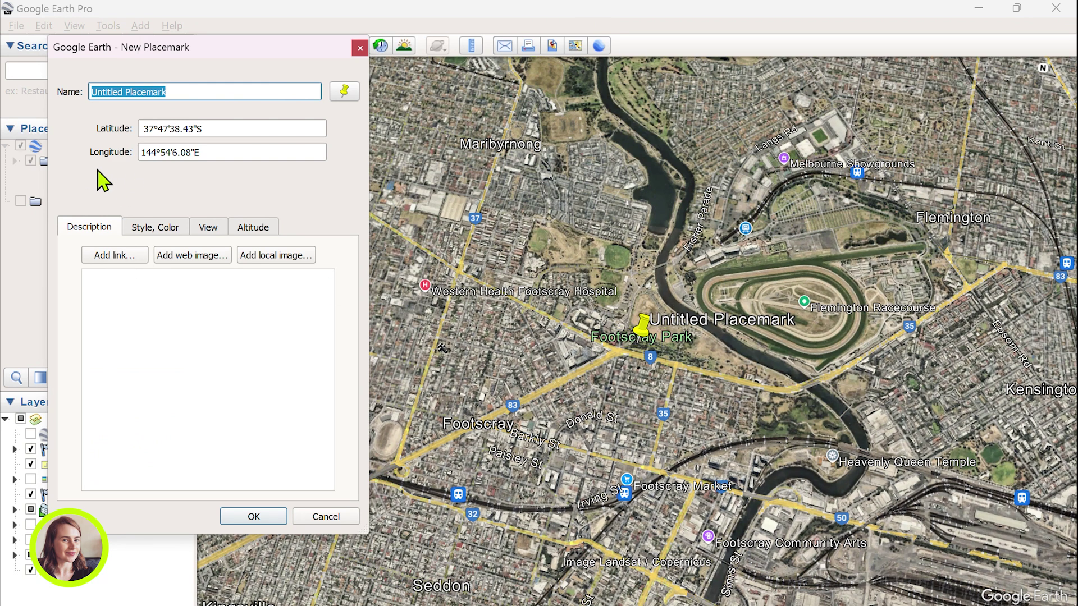
{"action": "type", "text": "Footsc"}
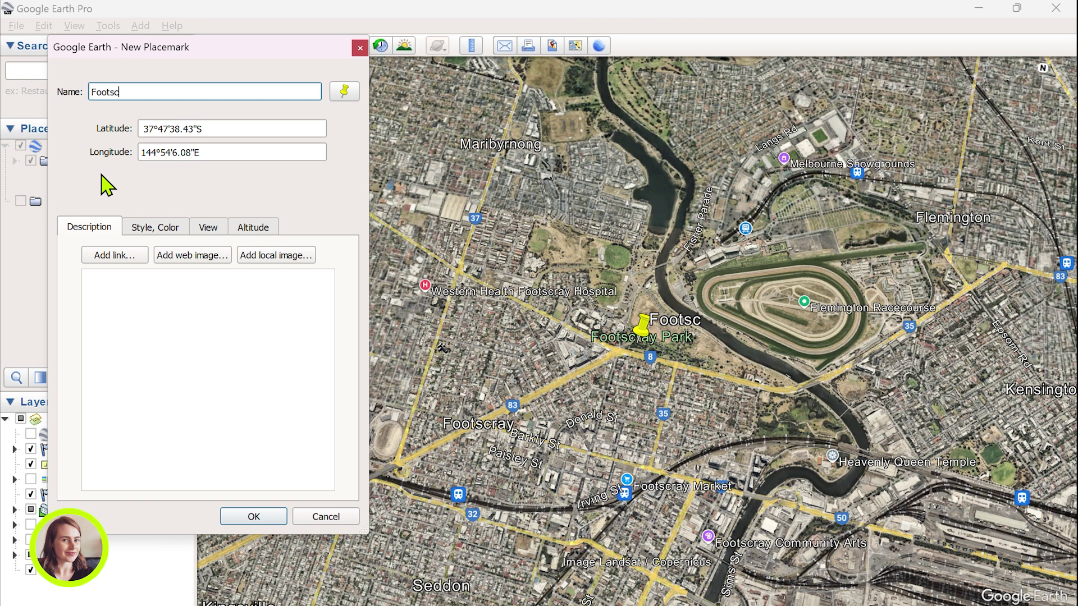
{"action": "type", "text": "ray Map"}
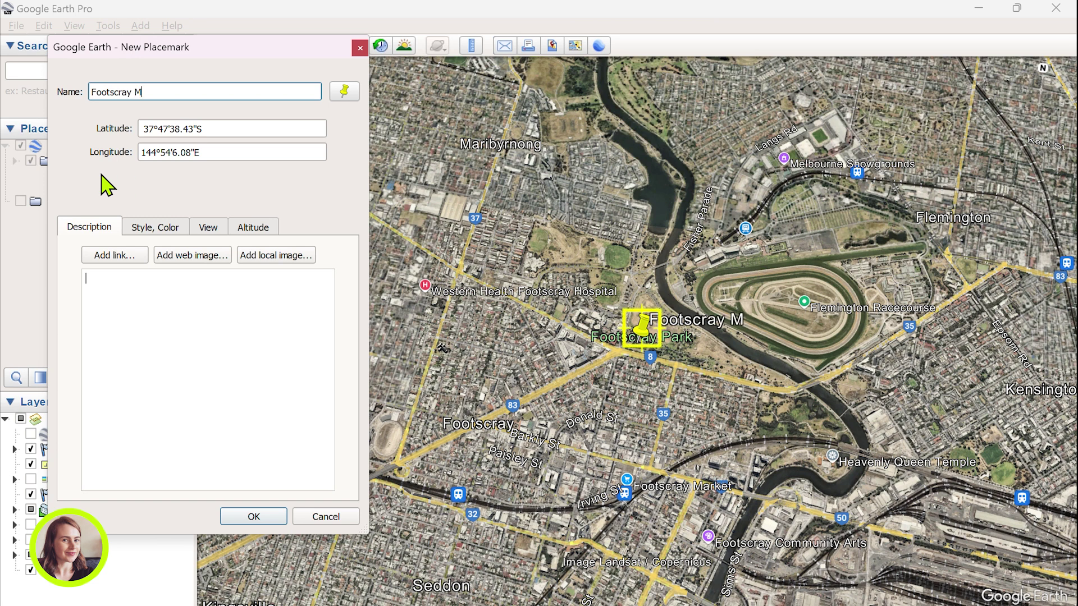
{"action": "left_click", "coordinate": [254, 516]}
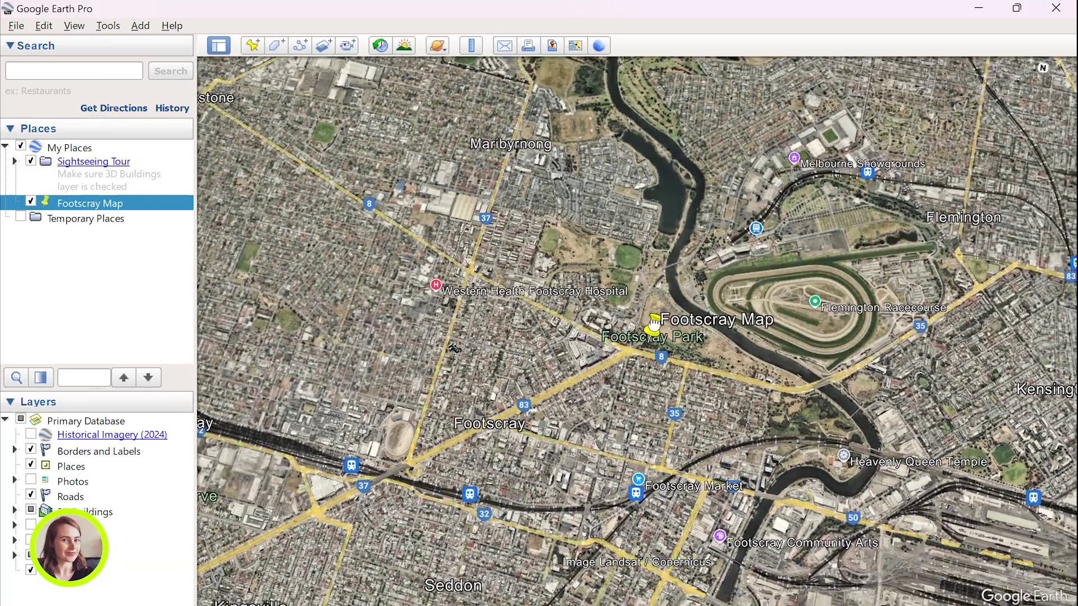
Fly back to the Footscray Map placemark from My Places after panning away
{"action": "scroll", "coordinate": [651, 331], "scroll_direction": "down", "scroll_amount": 2}
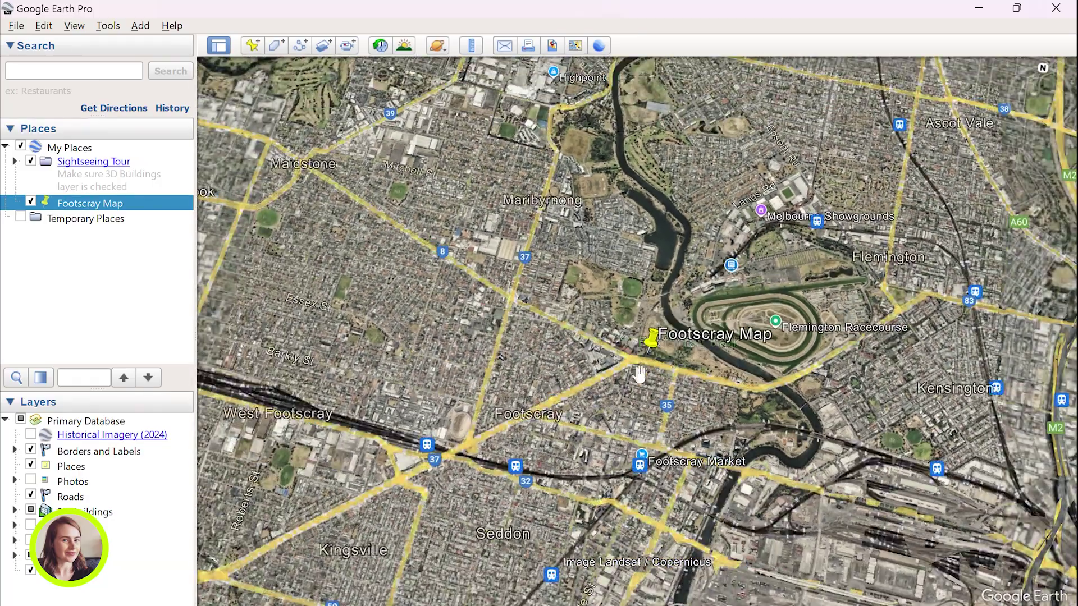
{"action": "scroll", "coordinate": [640, 374], "scroll_direction": "down", "scroll_amount": 2}
{"action": "left_click_drag", "start_coordinate": [898, 225], "coordinate": [758, 376]}
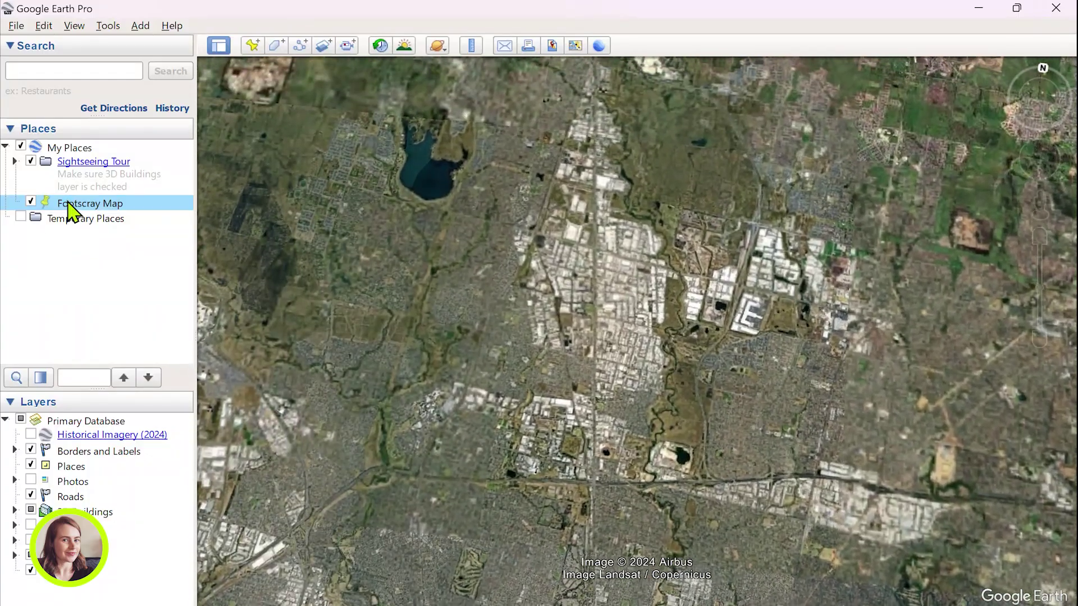
{"action": "double_click", "coordinate": [78, 204]}
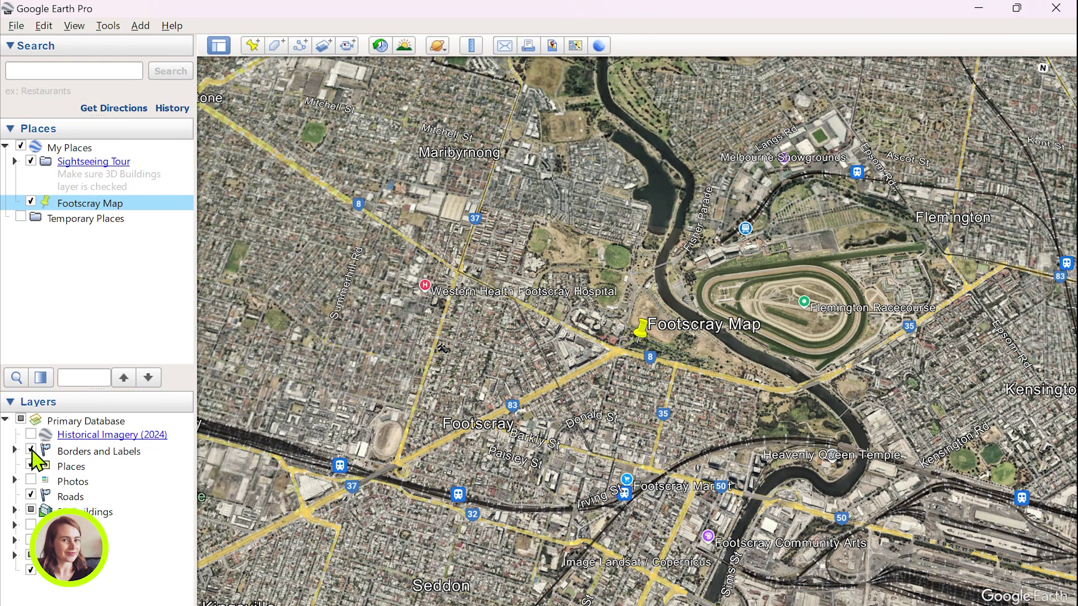
Hide borders, labels, places and roads, turn Terrain off, and show 3D Buildings
{"action": "left_click", "coordinate": [31, 451]}
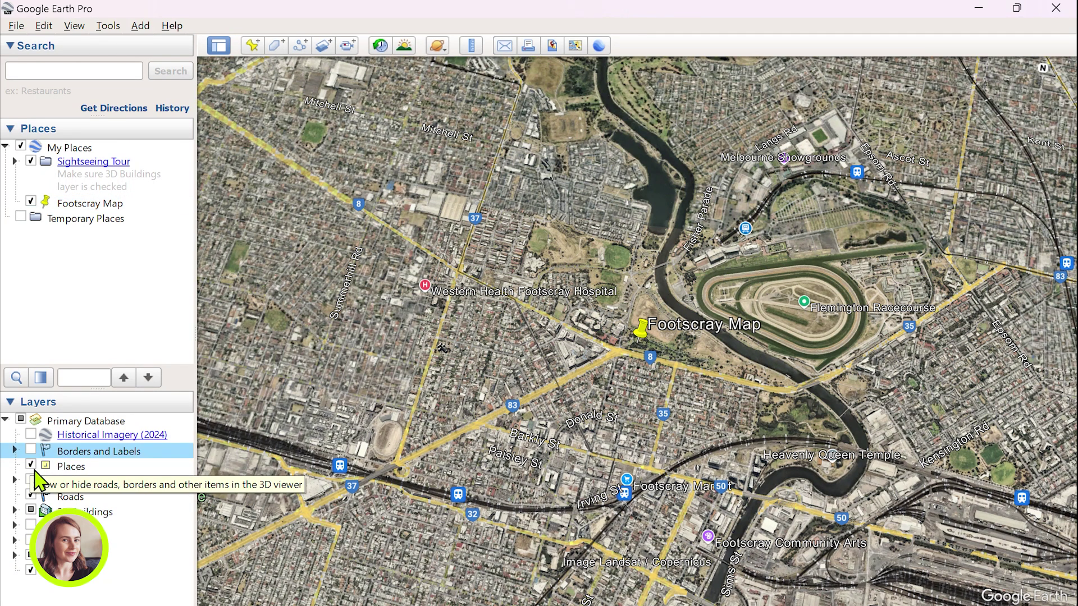
{"action": "left_click", "coordinate": [31, 466]}
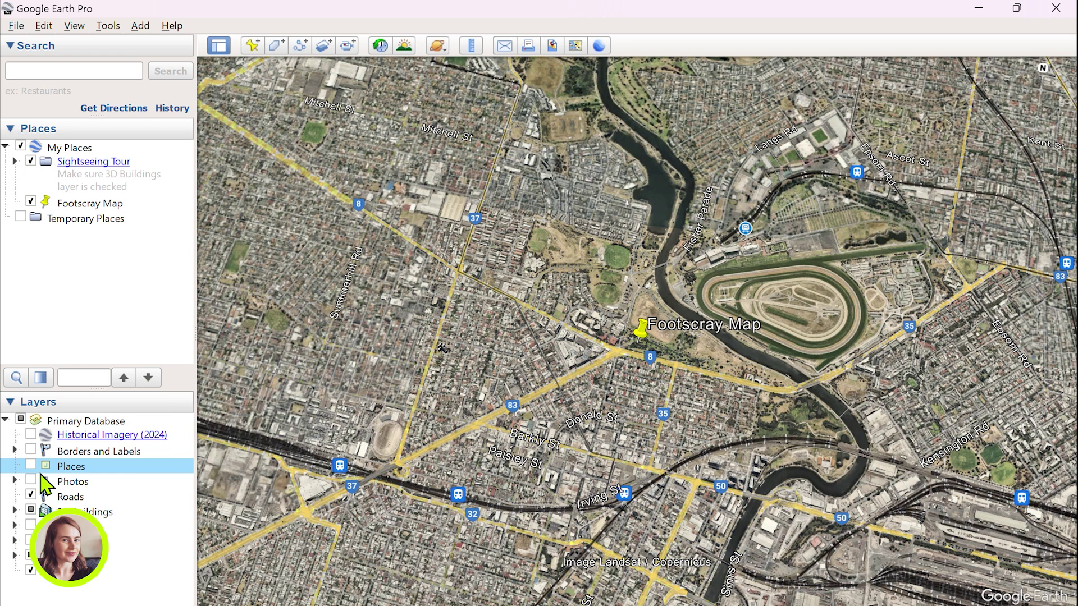
{"action": "left_click", "coordinate": [31, 496]}
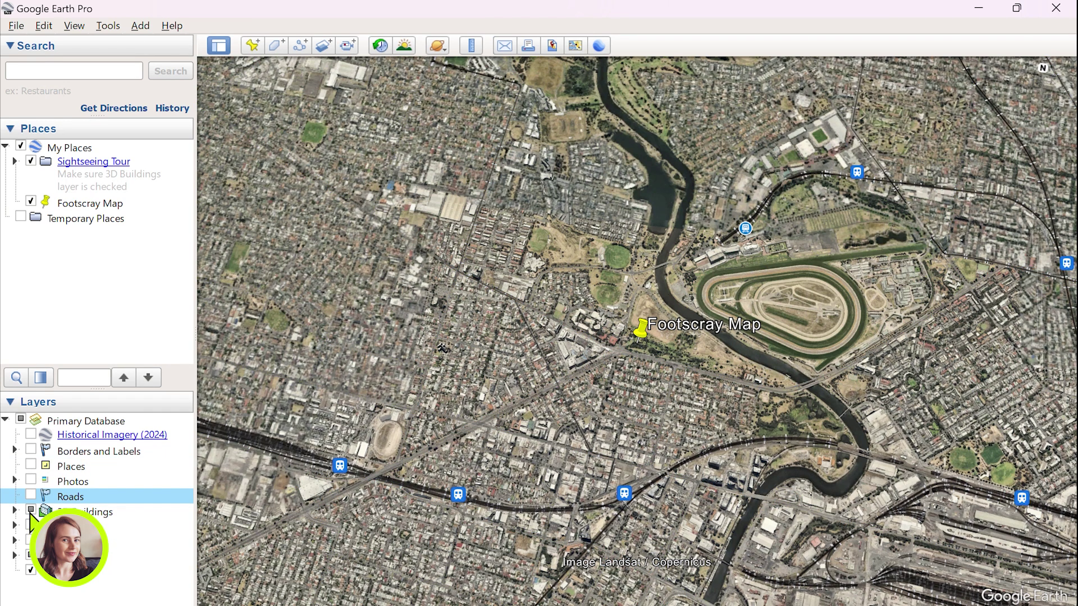
{"action": "left_click", "coordinate": [31, 511]}
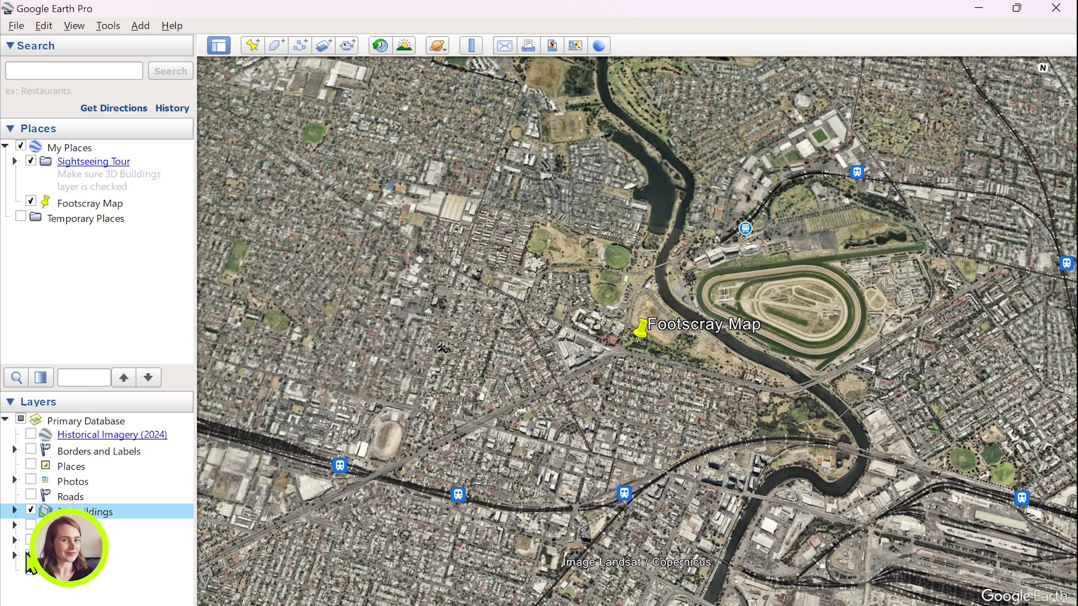
{"action": "left_click", "coordinate": [32, 571]}
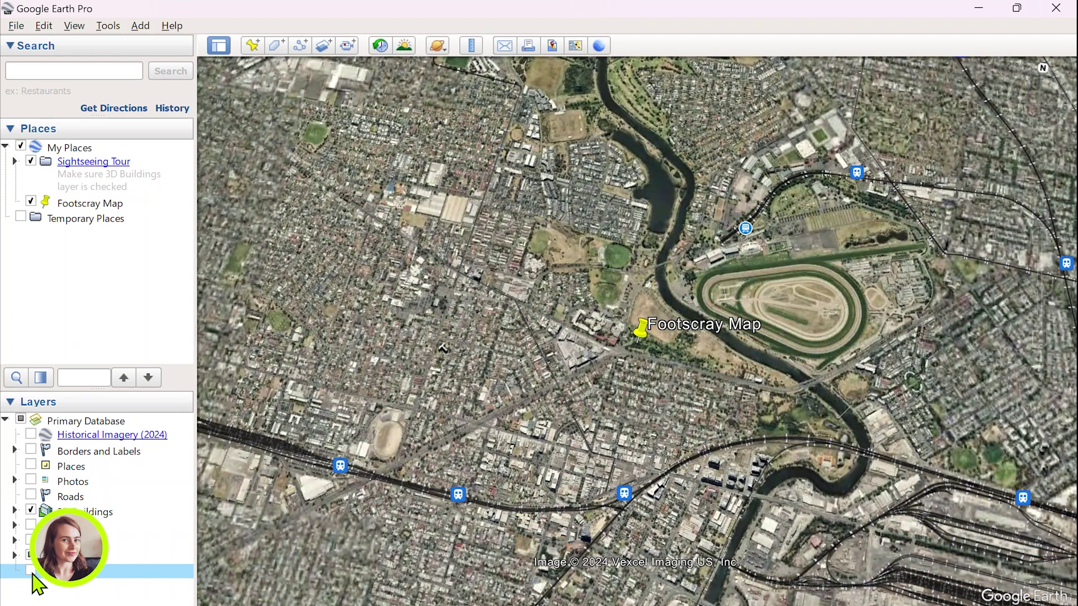
{"action": "left_click", "coordinate": [32, 571]}
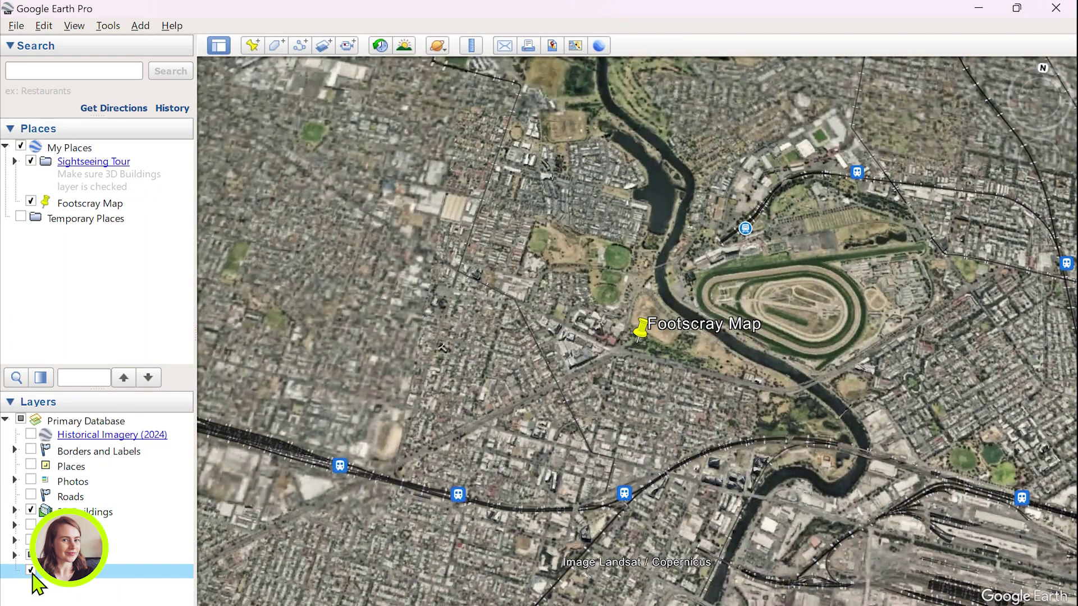
{"action": "left_click", "coordinate": [32, 571]}
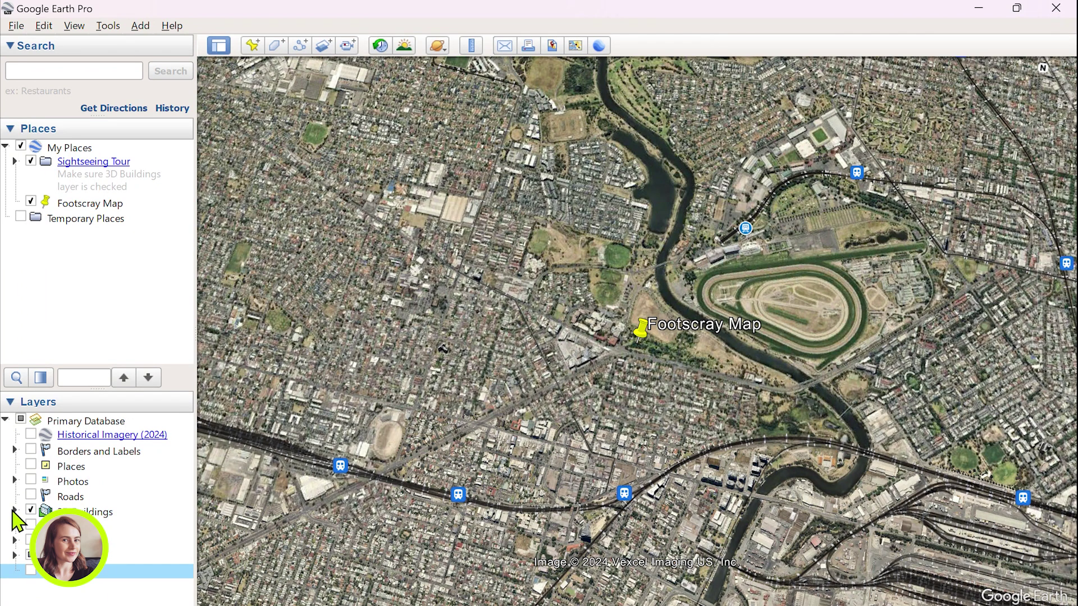
{"action": "left_click", "coordinate": [29, 510]}
Hide the Transportation layer's rail lines and station icons
{"action": "left_click", "coordinate": [14, 540]}
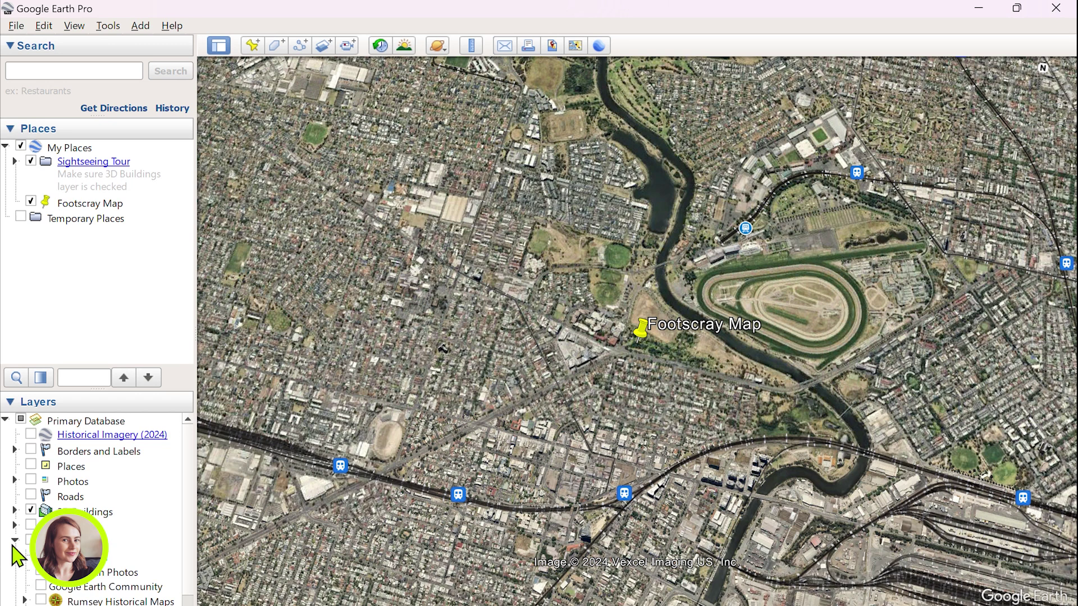
{"action": "left_click", "coordinate": [14, 543]}
{"action": "left_click", "coordinate": [16, 556]}
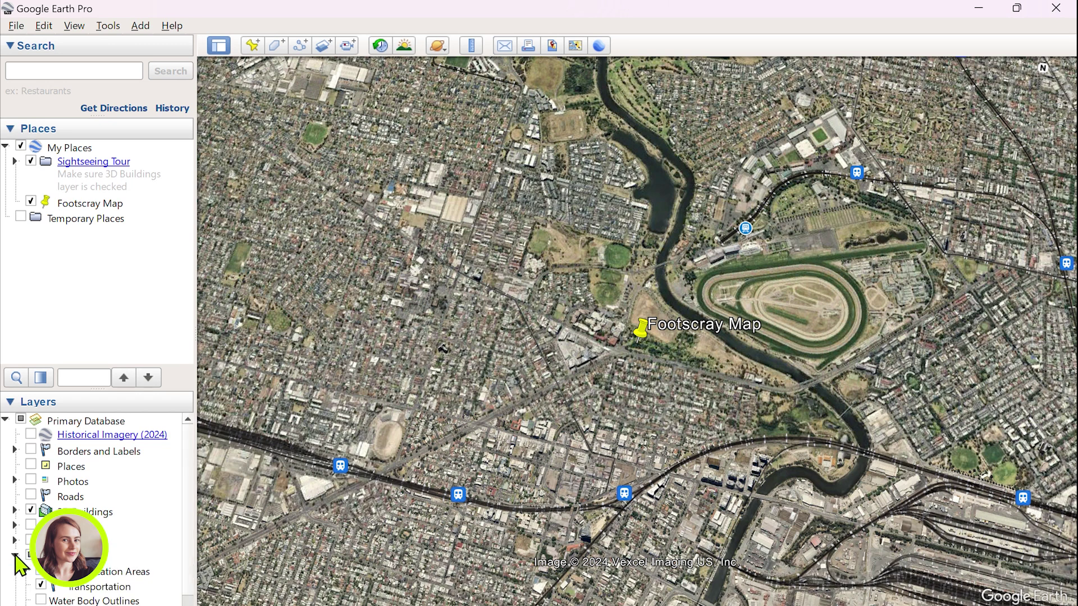
{"action": "scroll", "coordinate": [62, 586], "scroll_direction": "down", "scroll_amount": 2}
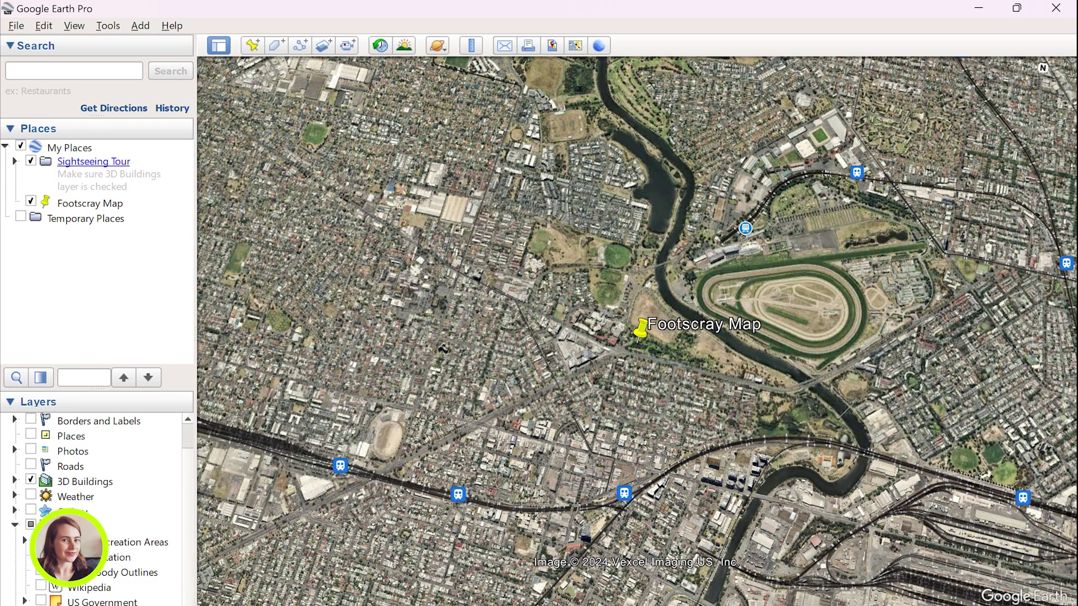
{"action": "left_click", "coordinate": [41, 557]}
{"action": "left_click", "coordinate": [15, 525]}
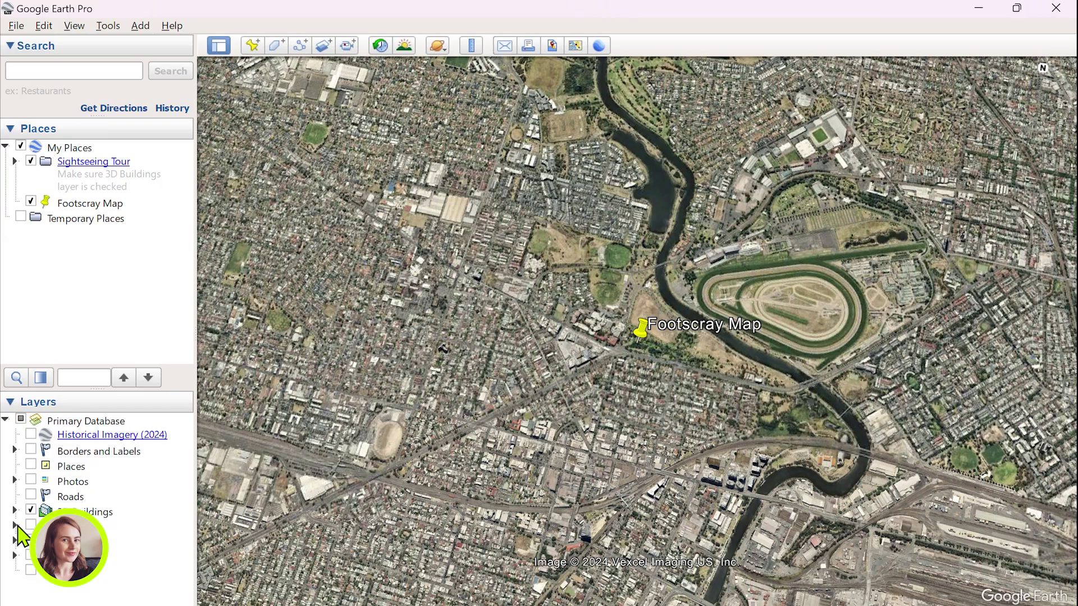
Hide the Footscray Map pin and reset the map to a straight-down view
{"action": "left_click", "coordinate": [31, 201]}
{"action": "scroll", "coordinate": [428, 471], "scroll_direction": "up", "scroll_amount": 3}
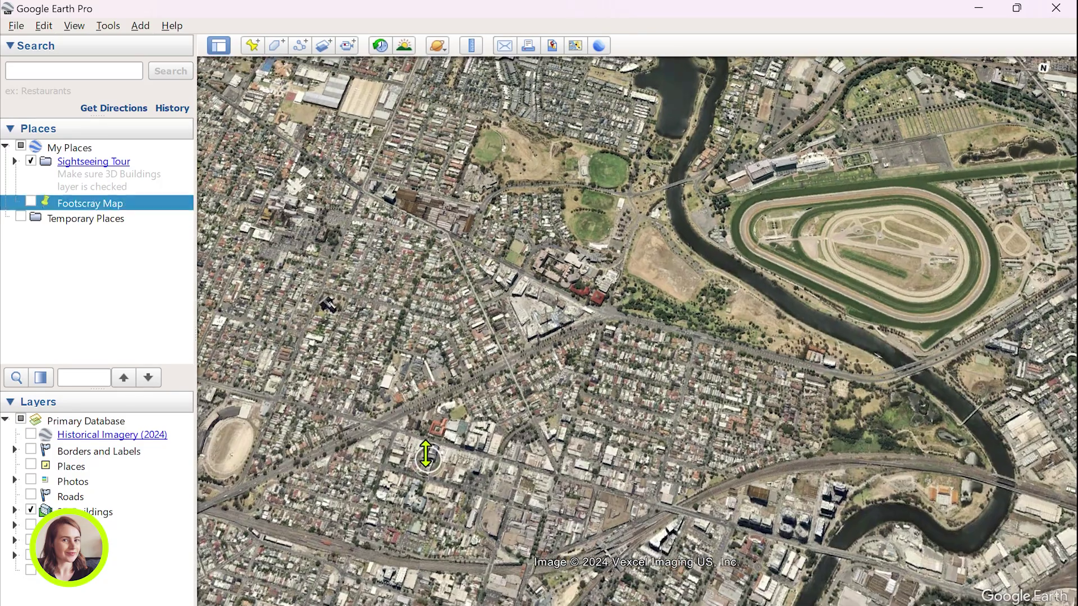
{"action": "scroll", "coordinate": [428, 470], "scroll_direction": "down", "scroll_amount": 5, "text": "shift"}
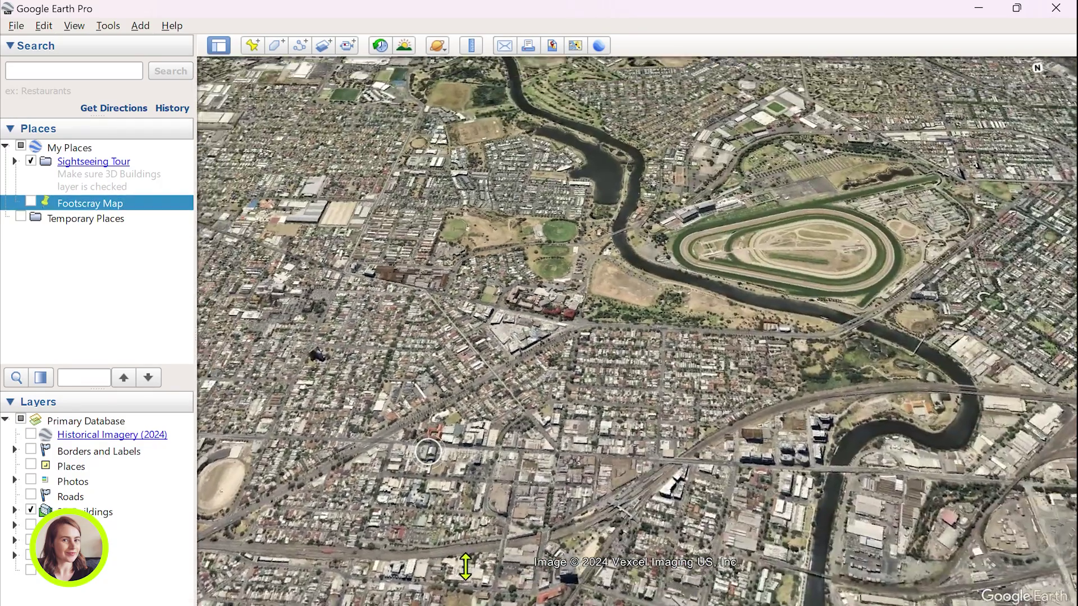
{"action": "key", "text": "u"}
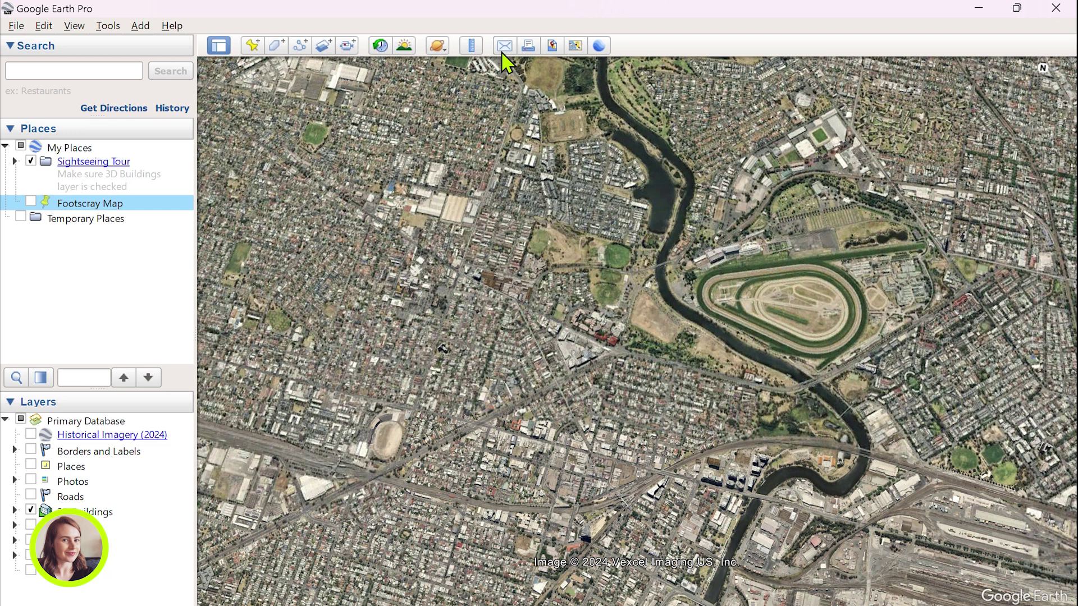
Save the current view as a JPEG image named 'Footscray Map' in Documents
{"action": "left_click", "coordinate": [15, 27]}
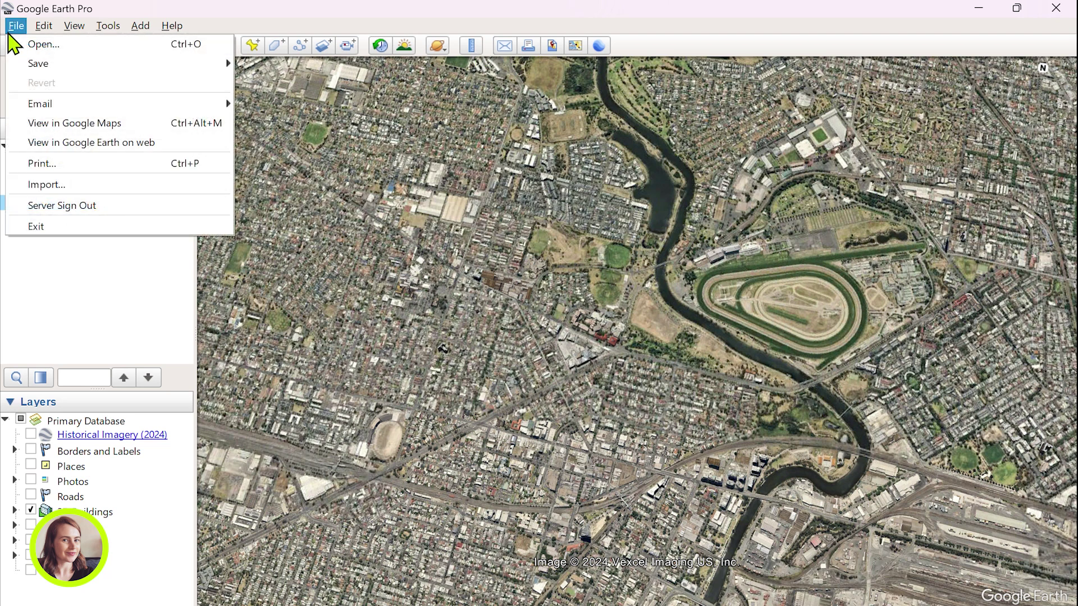
{"action": "mouse_move", "coordinate": [28, 72]}
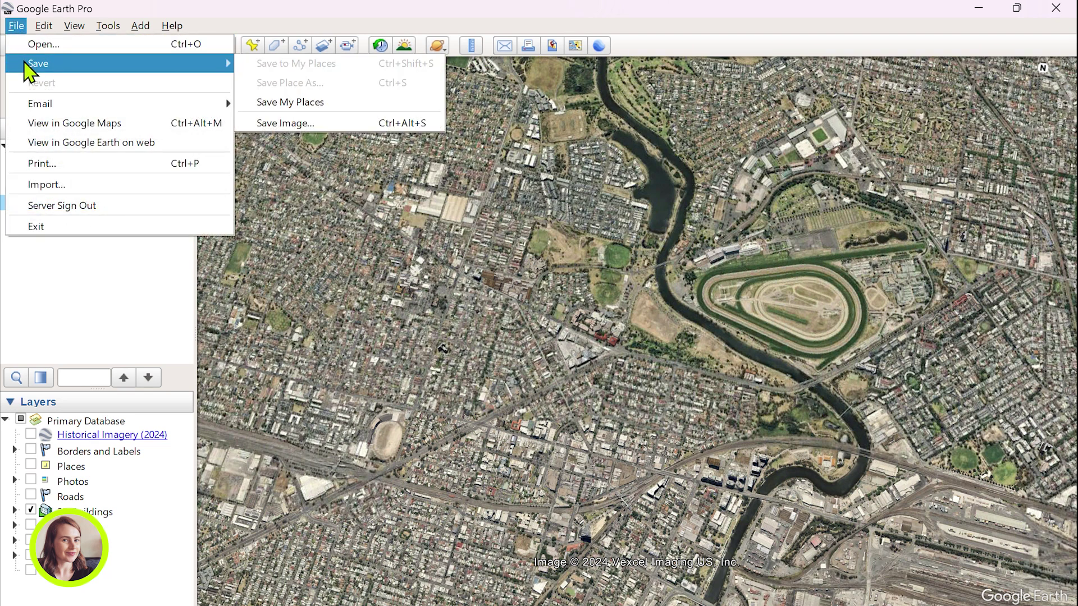
{"action": "left_click", "coordinate": [274, 123]}
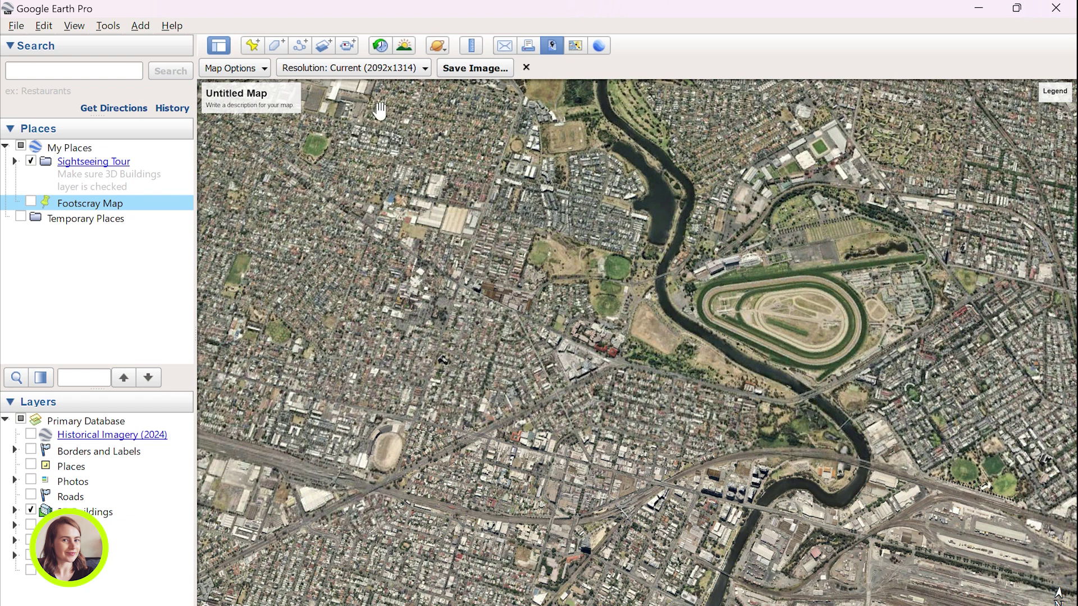
{"action": "left_click", "coordinate": [485, 69]}
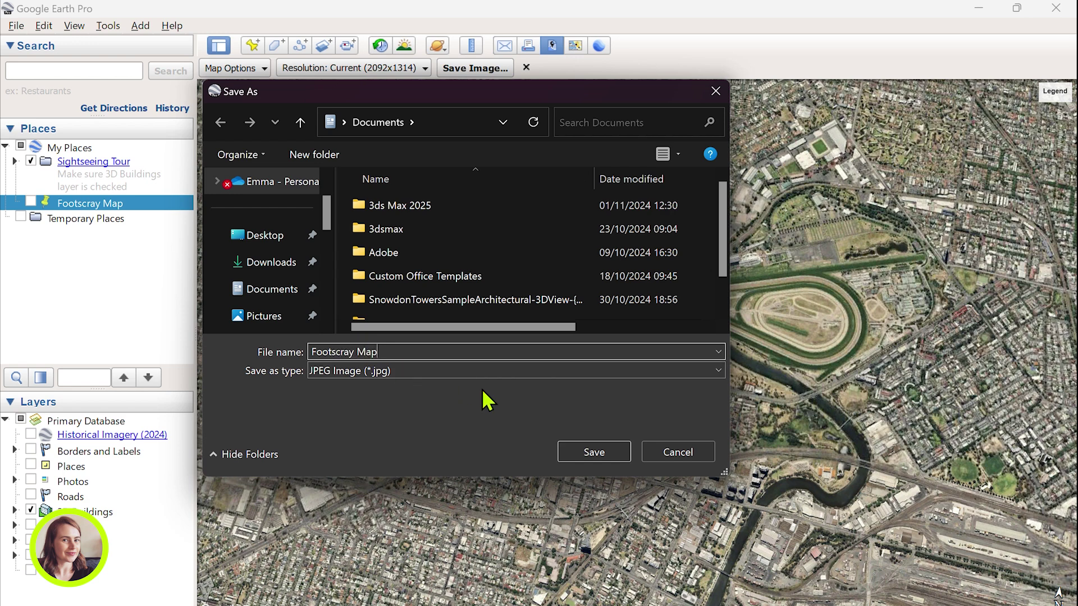
{"action": "left_click", "coordinate": [591, 454]}
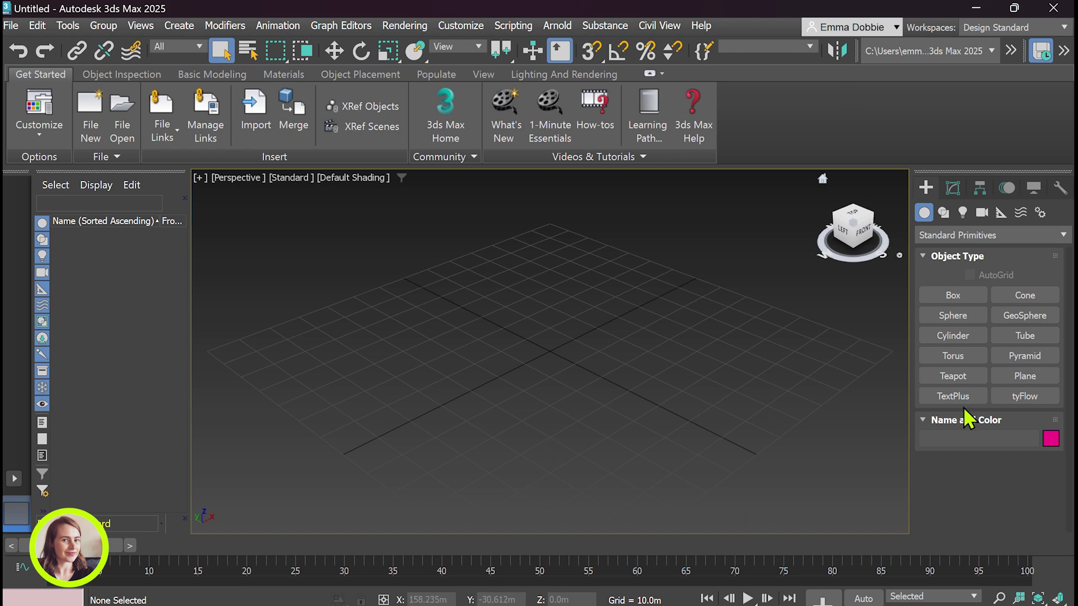
Draw a Standard Primitives plane across the grid in the Perspective viewport
{"action": "left_click", "coordinate": [1017, 377]}
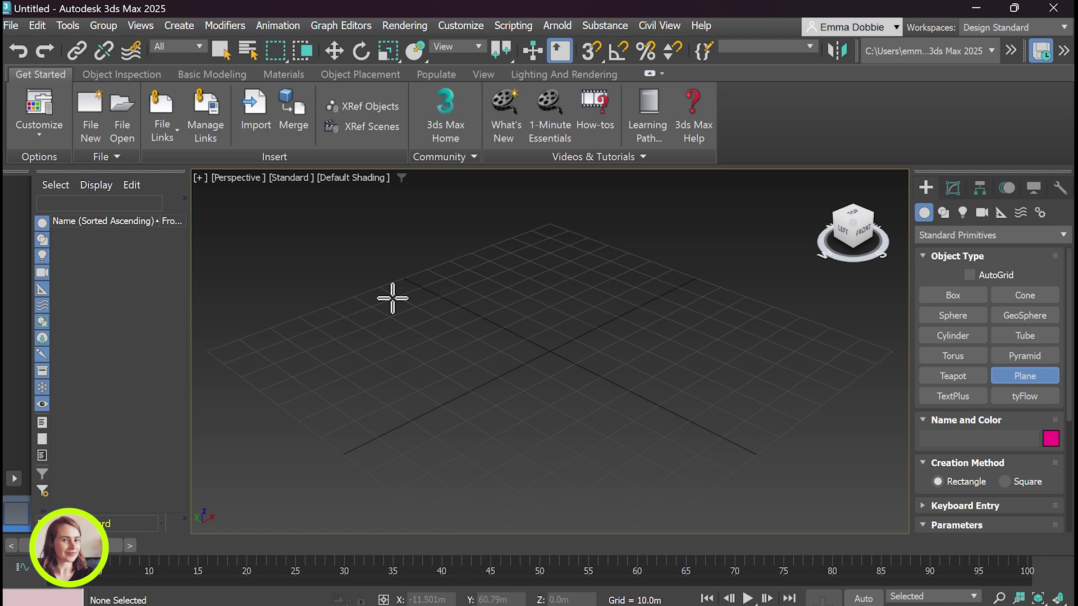
{"action": "left_click_drag", "start_coordinate": [391, 313], "coordinate": [819, 339]}
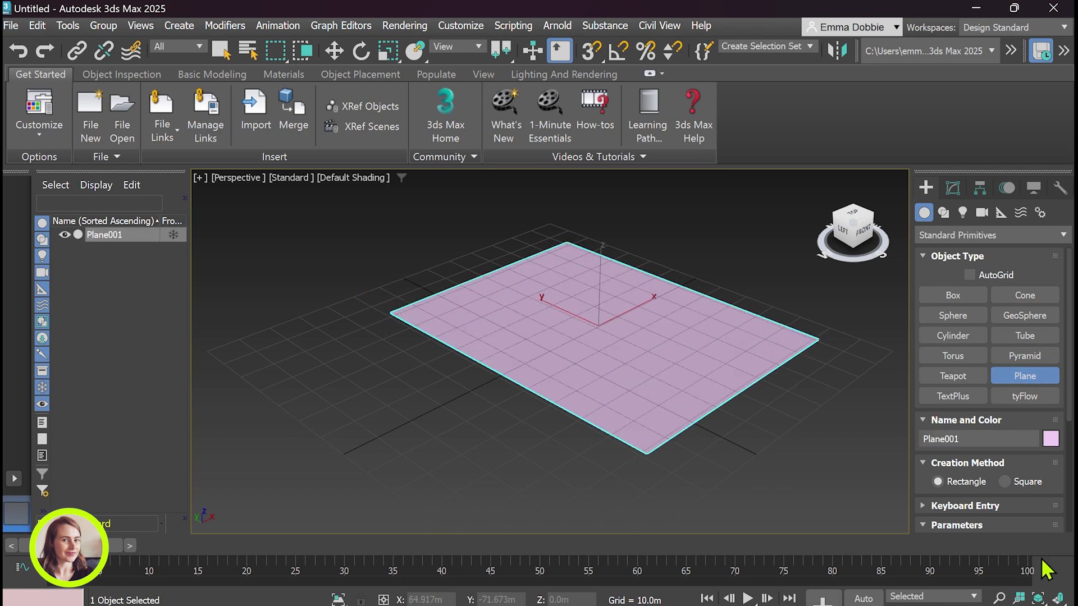
{"action": "scroll", "coordinate": [989, 494], "scroll_direction": "down", "scroll_amount": 1}
{"action": "scroll", "coordinate": [979, 508], "scroll_direction": "down", "scroll_amount": 2}
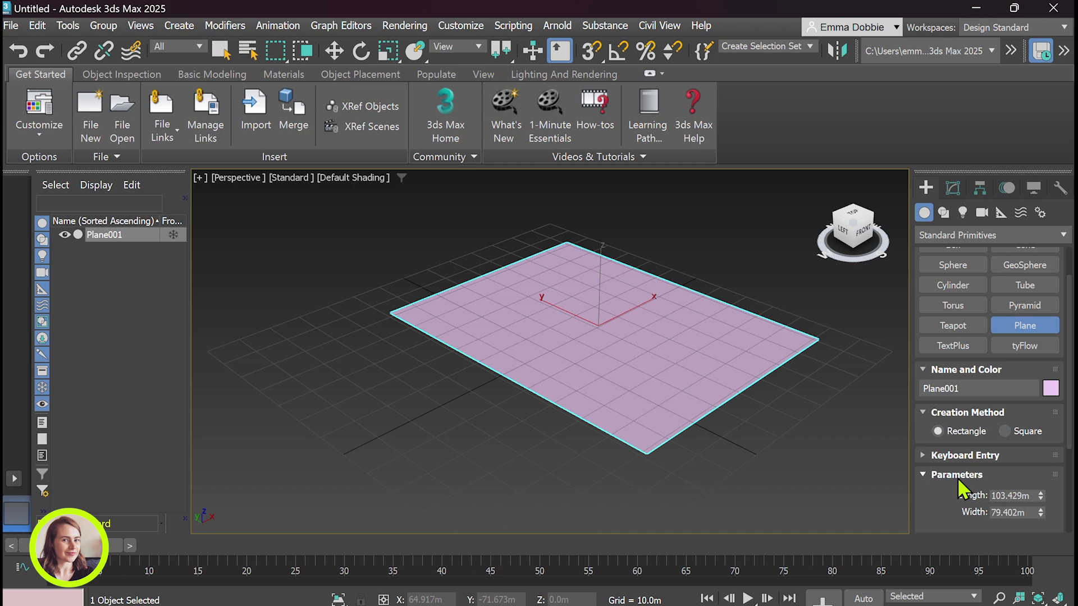
Give Plane001 100 length segments and 100 width segments
{"action": "left_click", "coordinate": [927, 472]}
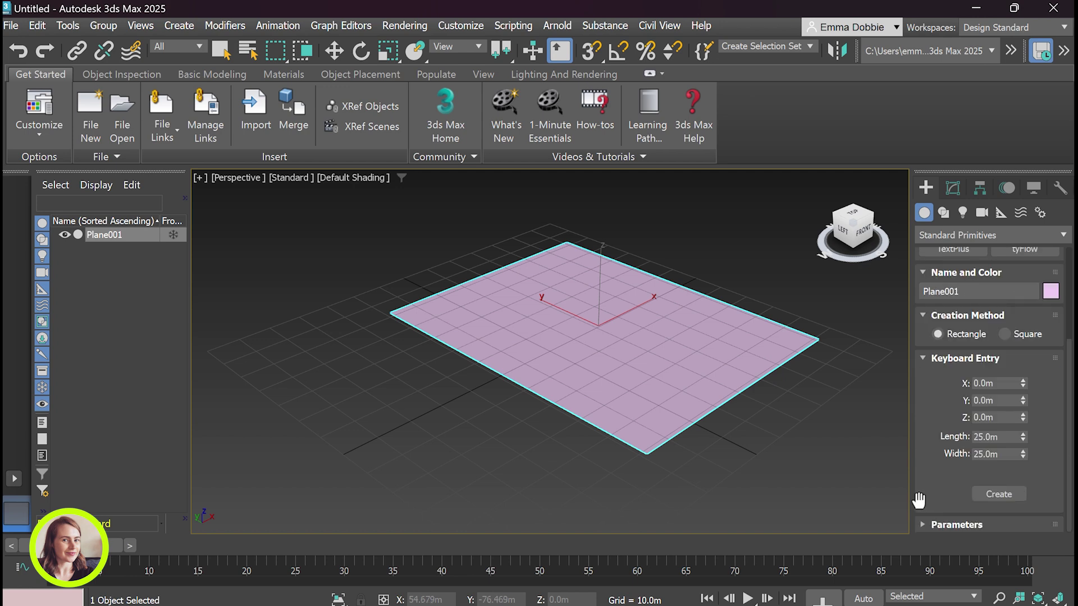
{"action": "left_click", "coordinate": [925, 523]}
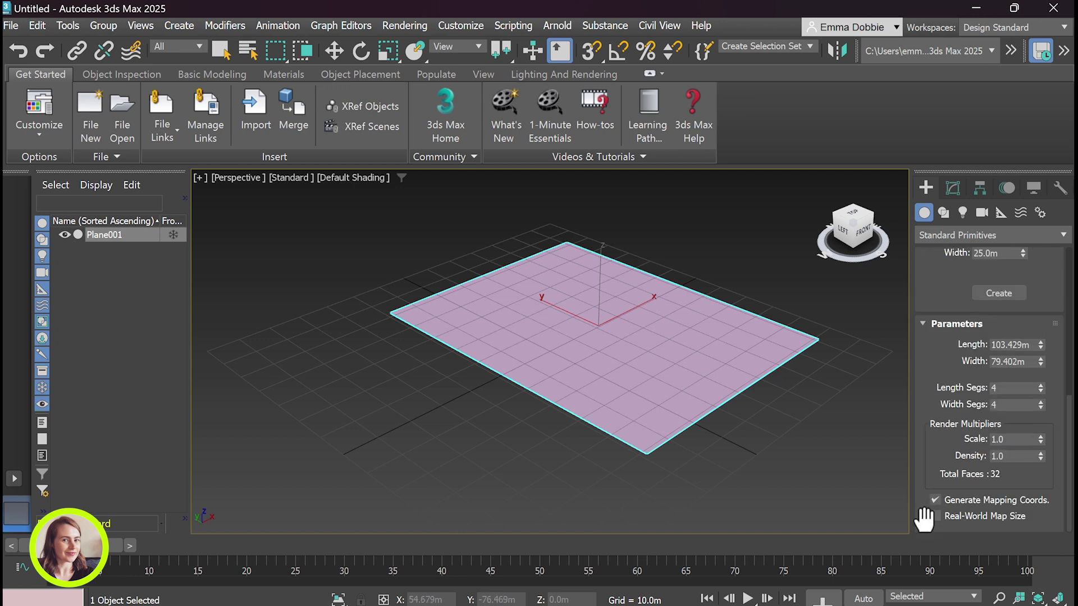
{"action": "left_click", "coordinate": [1005, 389]}
{"action": "type", "text": "100"}
{"action": "key", "text": "Tab"}
{"action": "key", "text": "Tab"}
{"action": "scroll", "coordinate": [960, 323], "scroll_direction": "up", "scroll_amount": 3}
Add a Displace modifier to Plane001
{"action": "scroll", "coordinate": [956, 321], "scroll_direction": "up", "scroll_amount": 5}
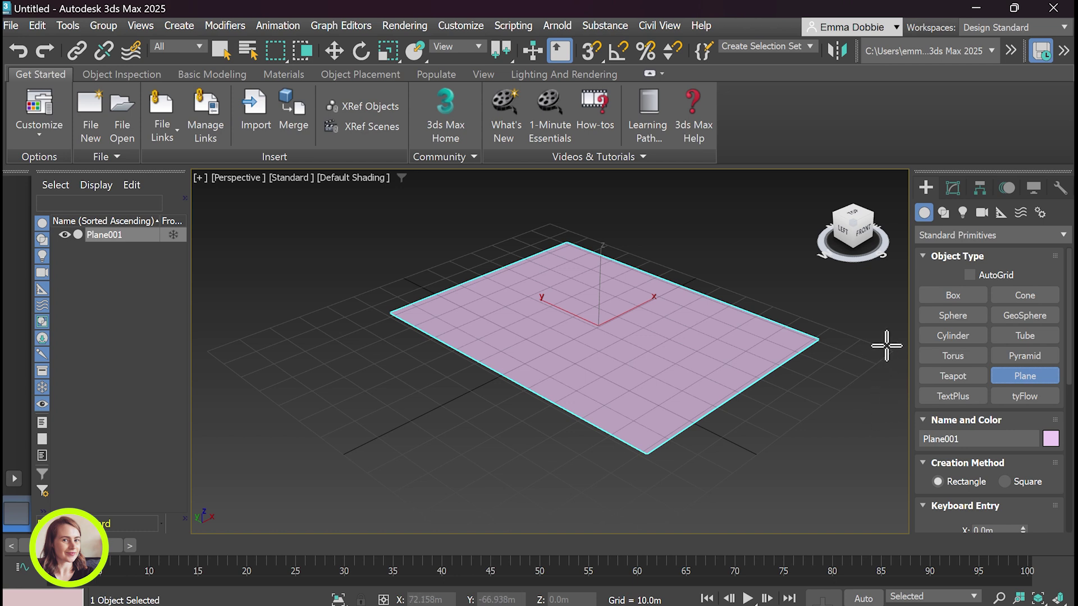
{"action": "left_click", "coordinate": [953, 189]}
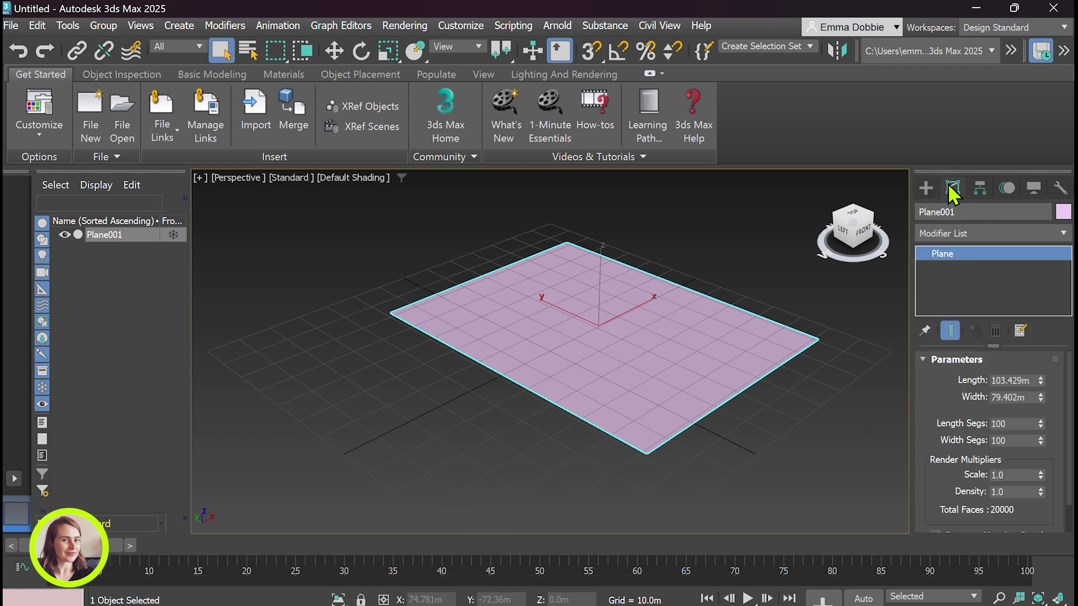
{"action": "left_click", "coordinate": [954, 232]}
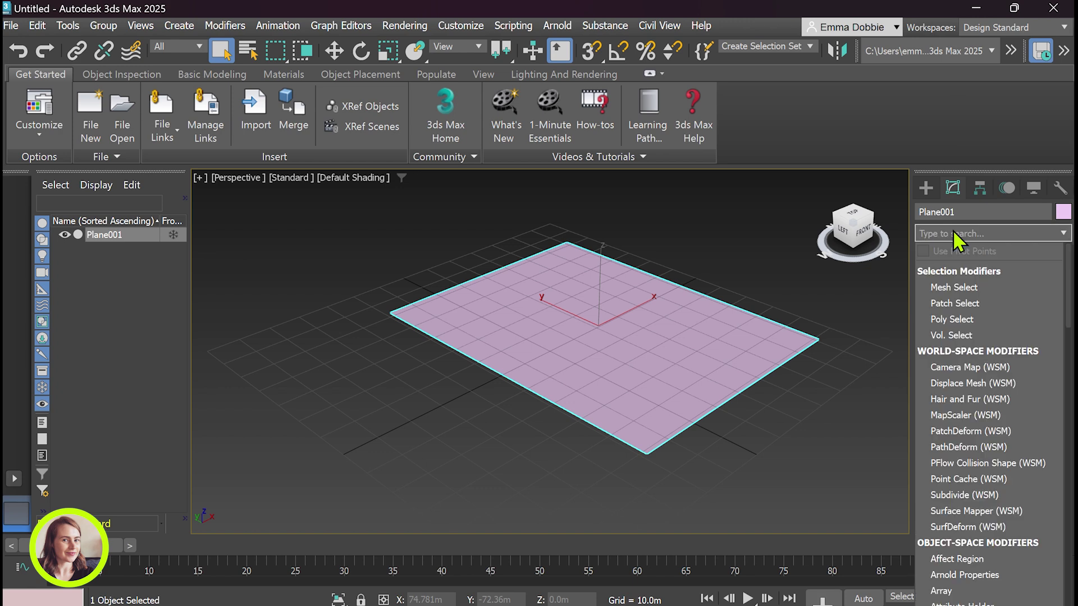
{"action": "type", "text": "d"}
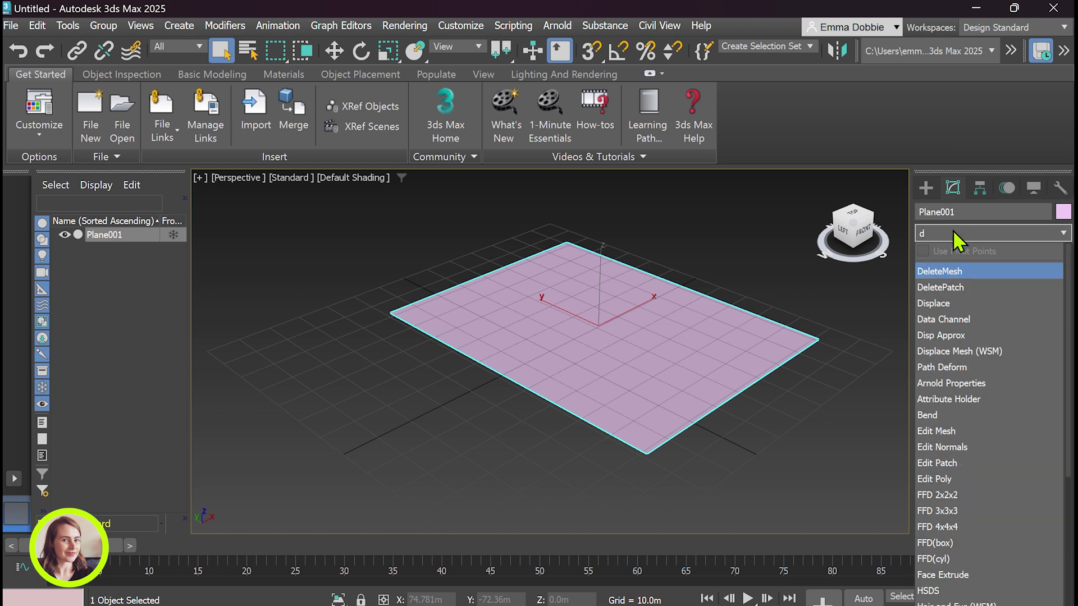
{"action": "type", "text": "isplace"}
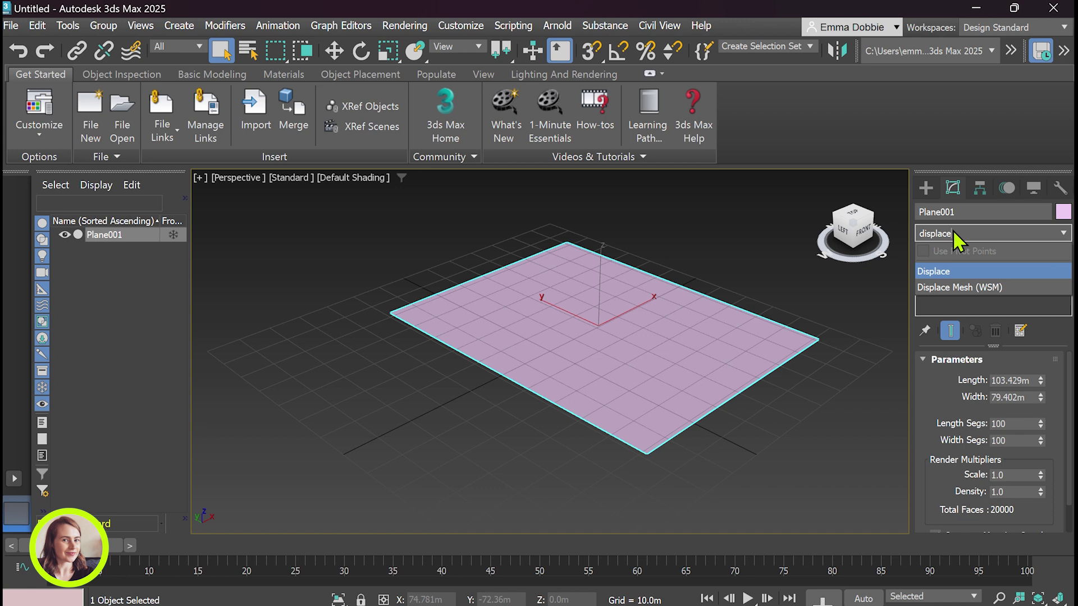
{"action": "key", "text": "Return"}
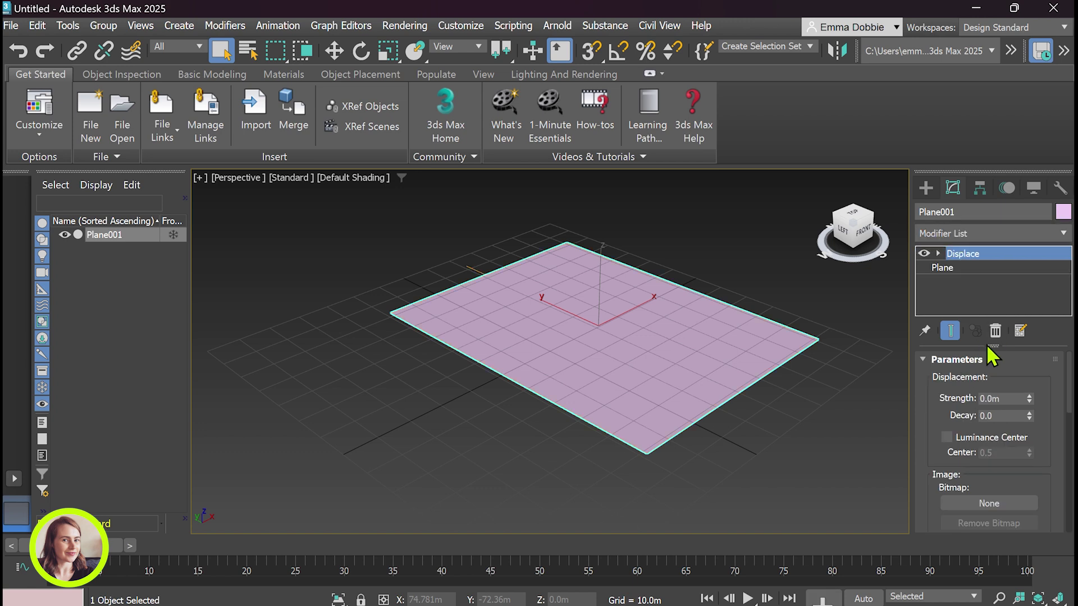
Load Footscray Map.jpg from Documents as the Displace bitmap
{"action": "scroll", "coordinate": [955, 427], "scroll_direction": "down", "scroll_amount": 2}
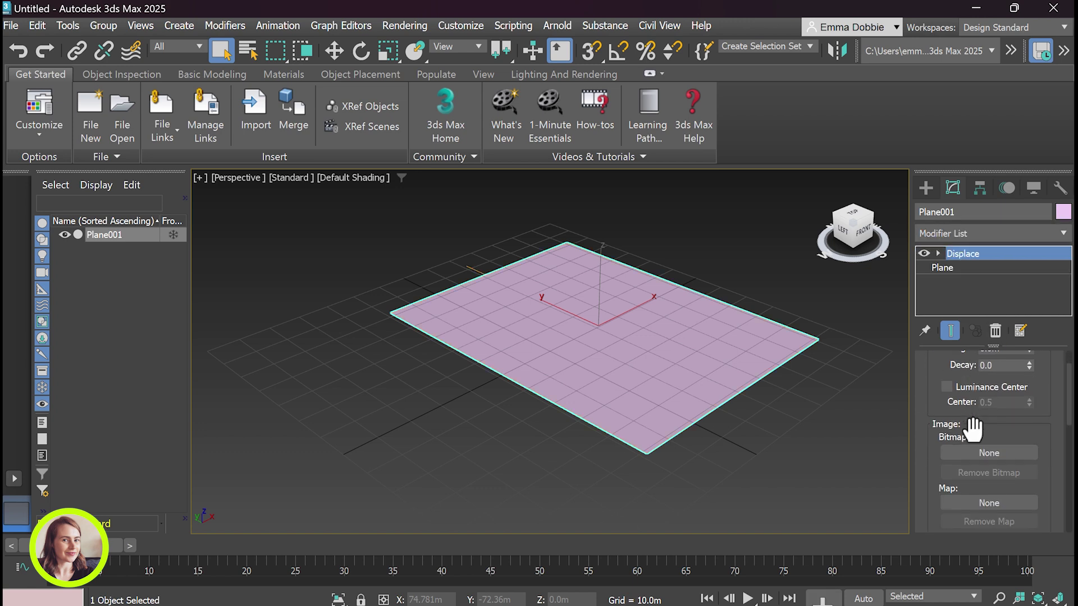
{"action": "left_click_drag", "start_coordinate": [969, 439], "coordinate": [972, 392]}
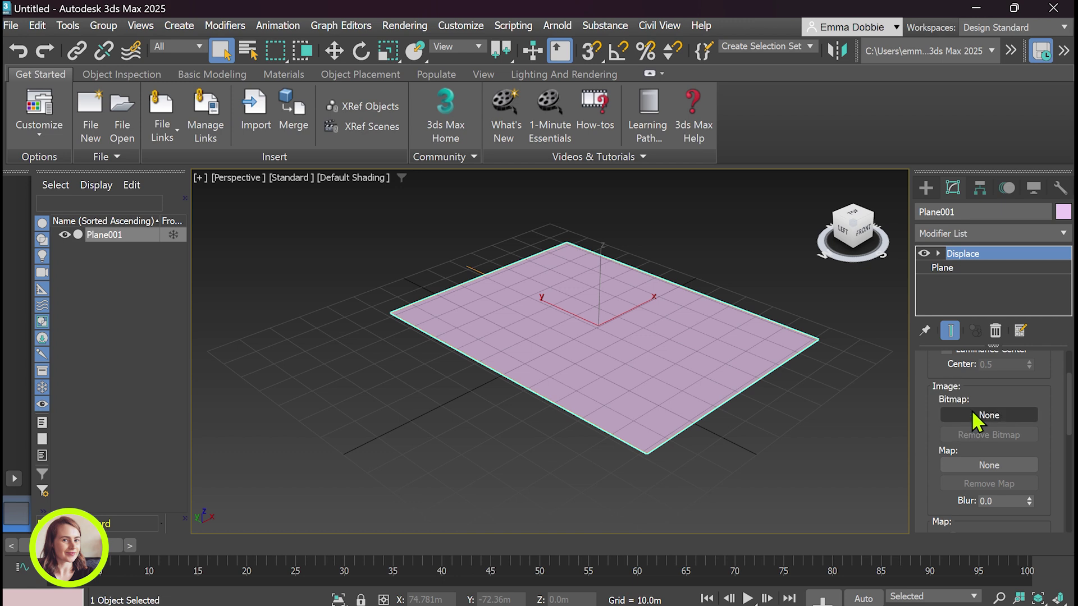
{"action": "left_click", "coordinate": [972, 414]}
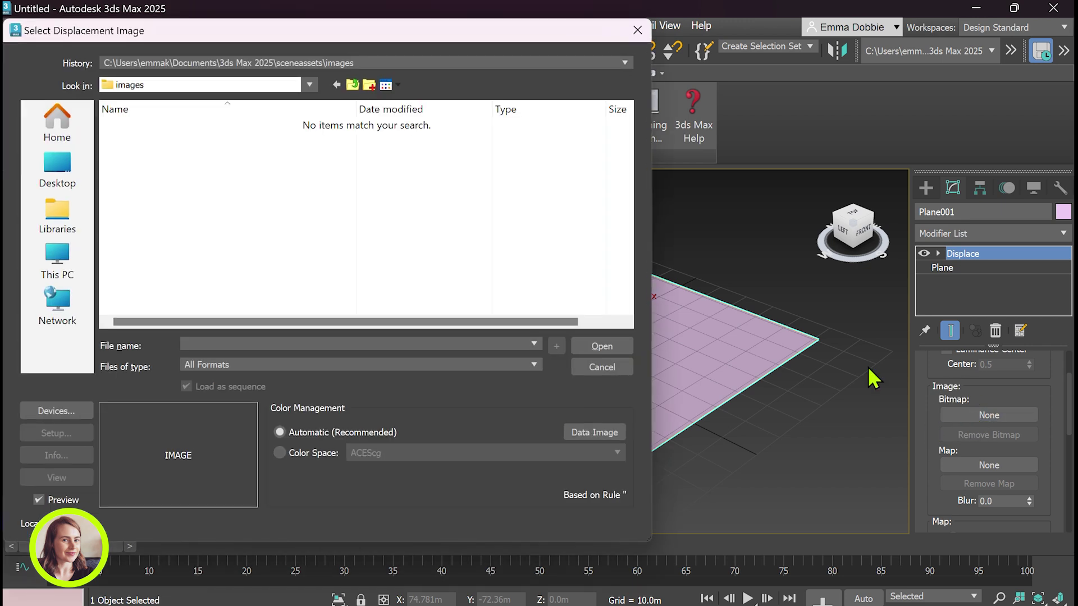
{"action": "left_click", "coordinate": [352, 85]}
{"action": "left_click", "coordinate": [352, 84]}
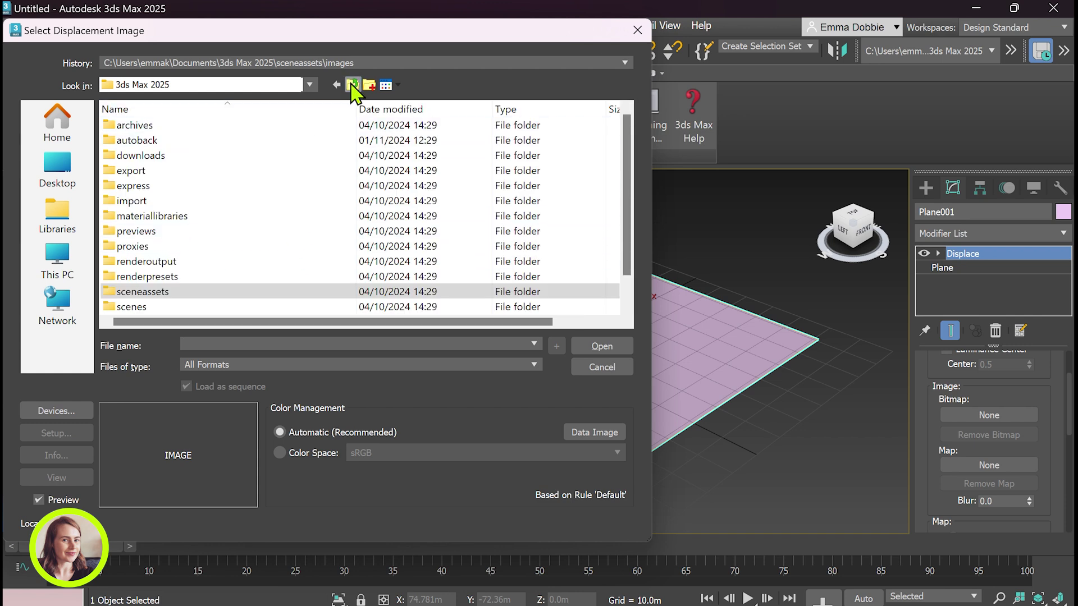
{"action": "left_click", "coordinate": [352, 84]}
{"action": "left_click", "coordinate": [255, 232]}
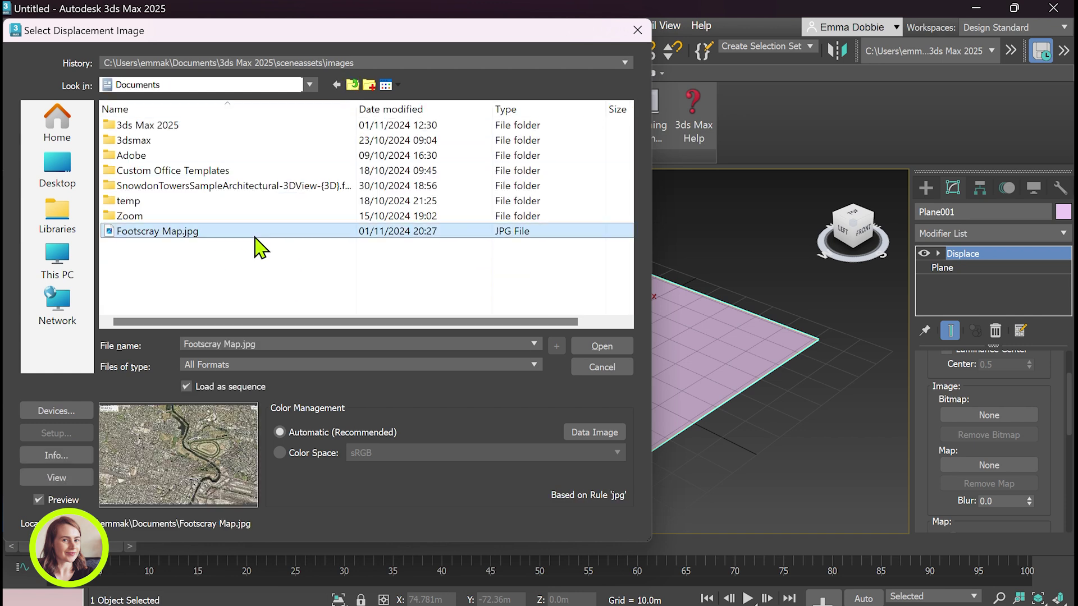
{"action": "left_click", "coordinate": [606, 351]}
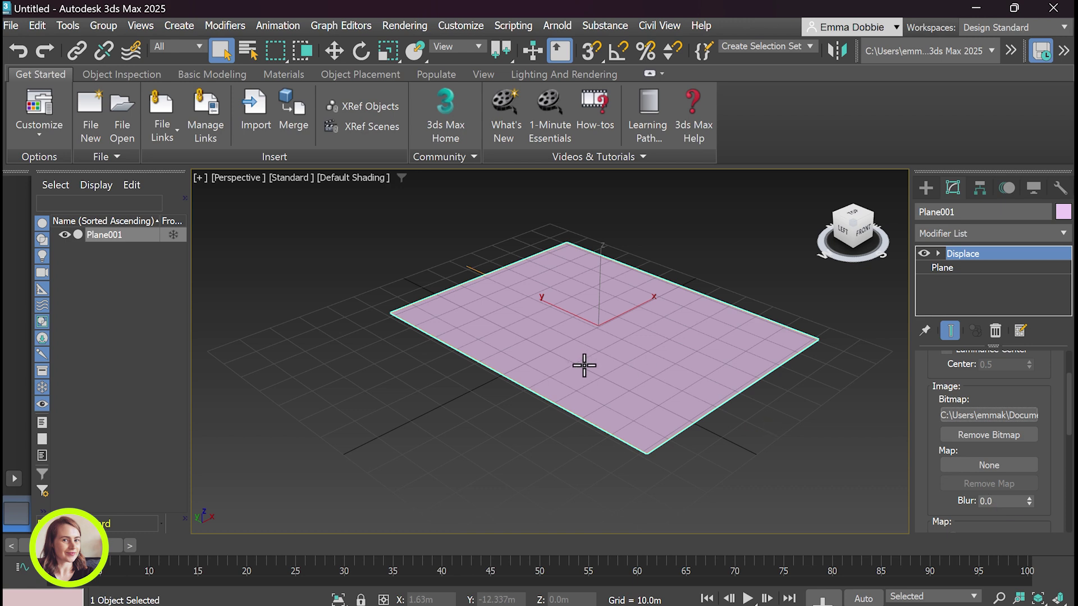
Raise Displace Strength to 2.51m, then scroll down to the Alignment section
{"action": "scroll", "coordinate": [970, 457], "scroll_direction": "down", "scroll_amount": 5}
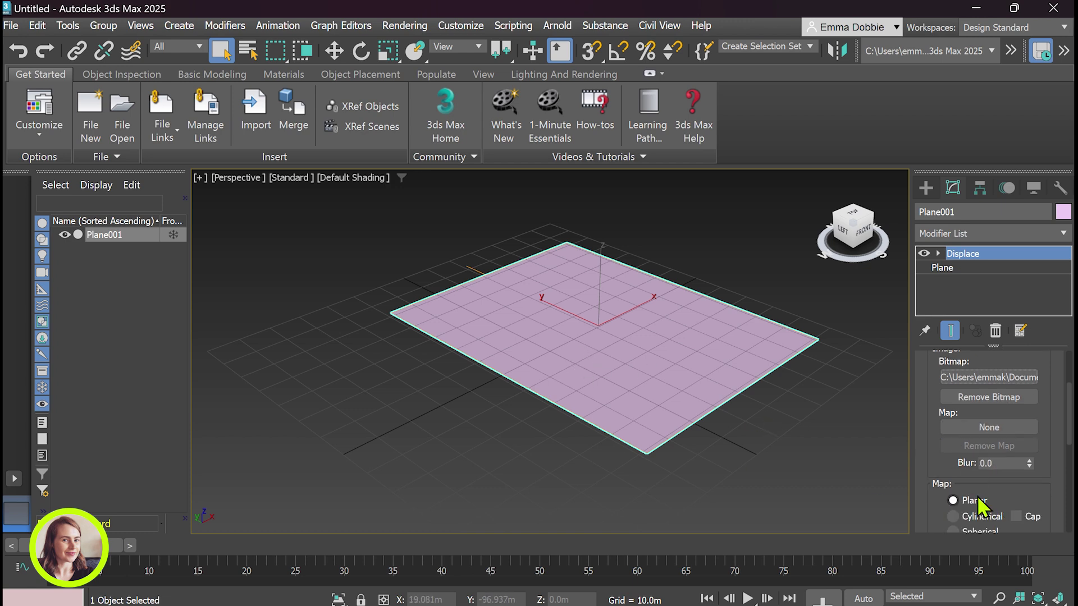
{"action": "scroll", "coordinate": [971, 494], "scroll_direction": "down", "scroll_amount": 3}
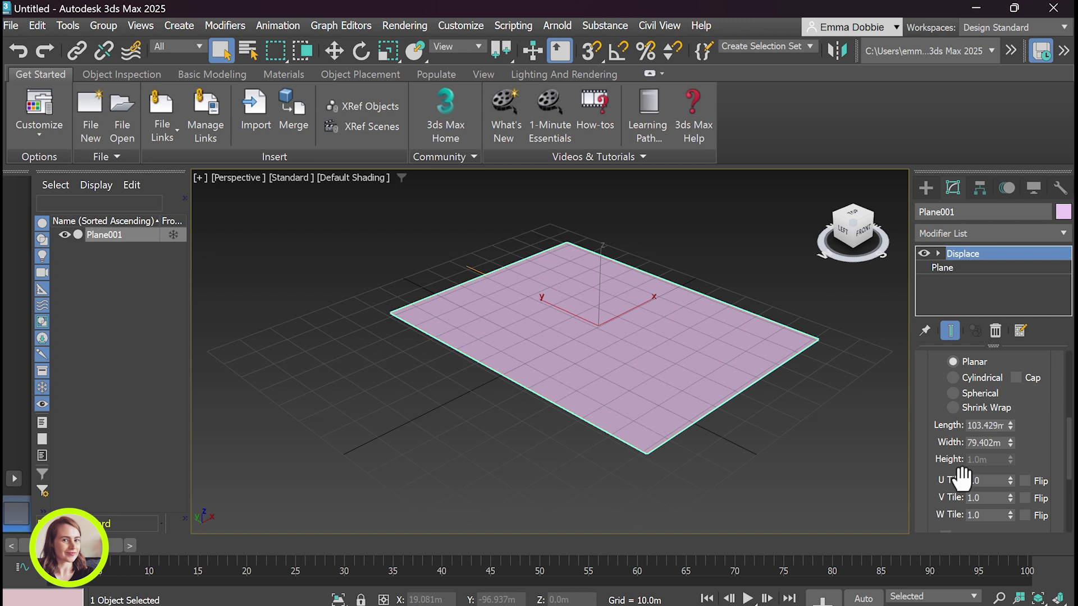
{"action": "scroll", "coordinate": [955, 494], "scroll_direction": "up", "scroll_amount": 12}
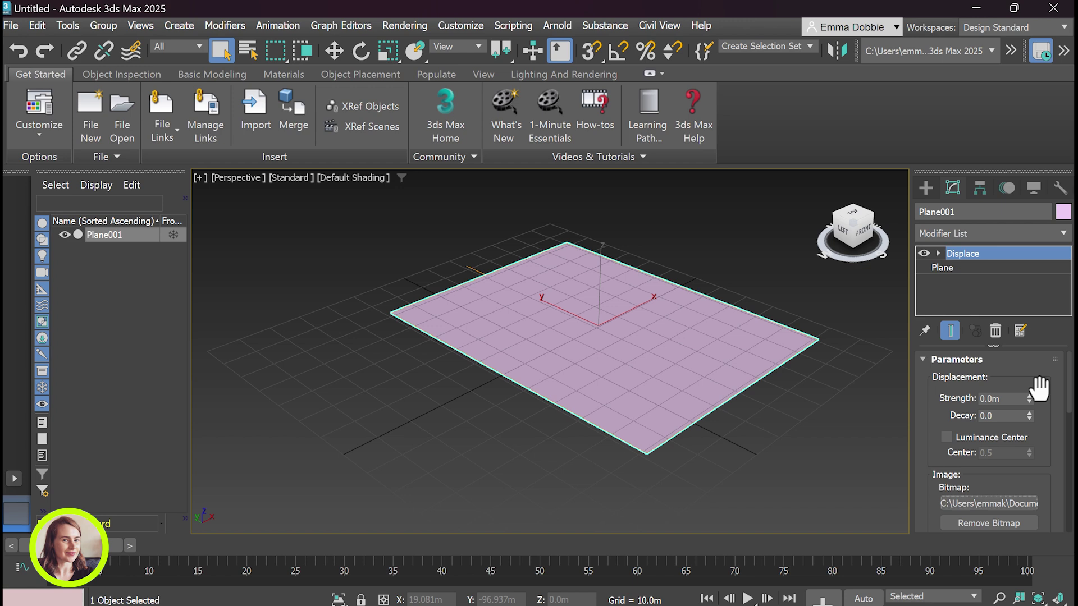
{"action": "scroll", "coordinate": [1030, 400], "scroll_direction": "down", "scroll_amount": 2}
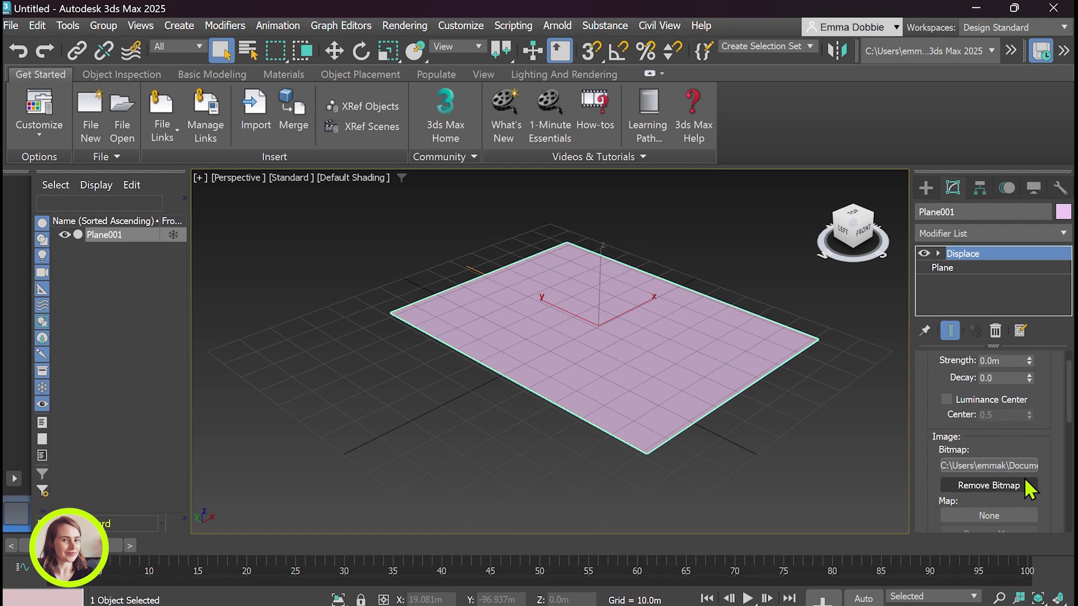
{"action": "scroll", "coordinate": [1029, 488], "scroll_direction": "up", "scroll_amount": 2}
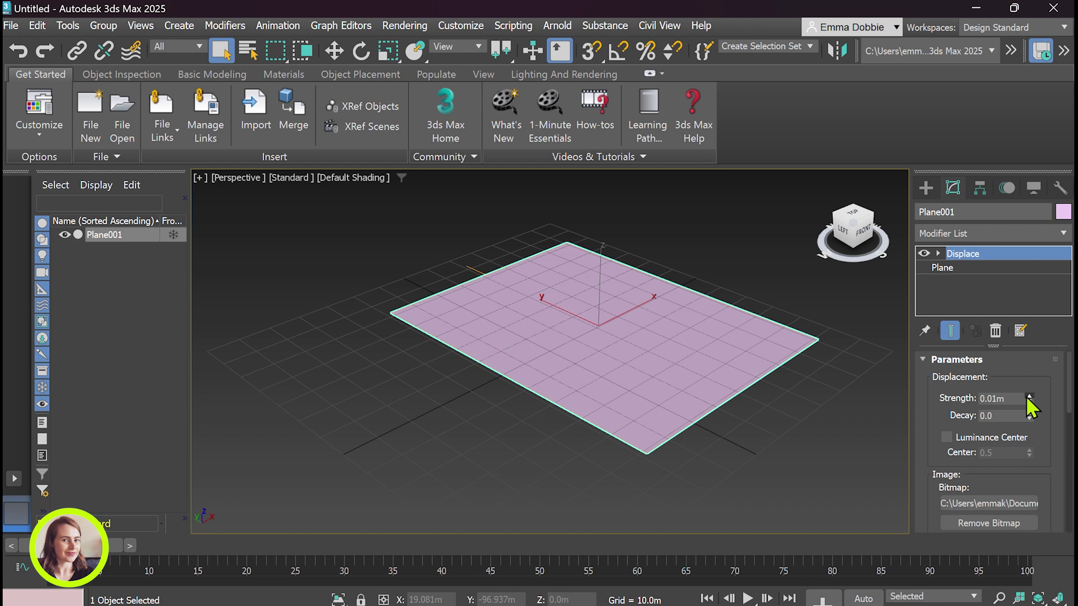
{"action": "left_click_drag", "start_coordinate": [1029, 398], "coordinate": [1034, 290]}
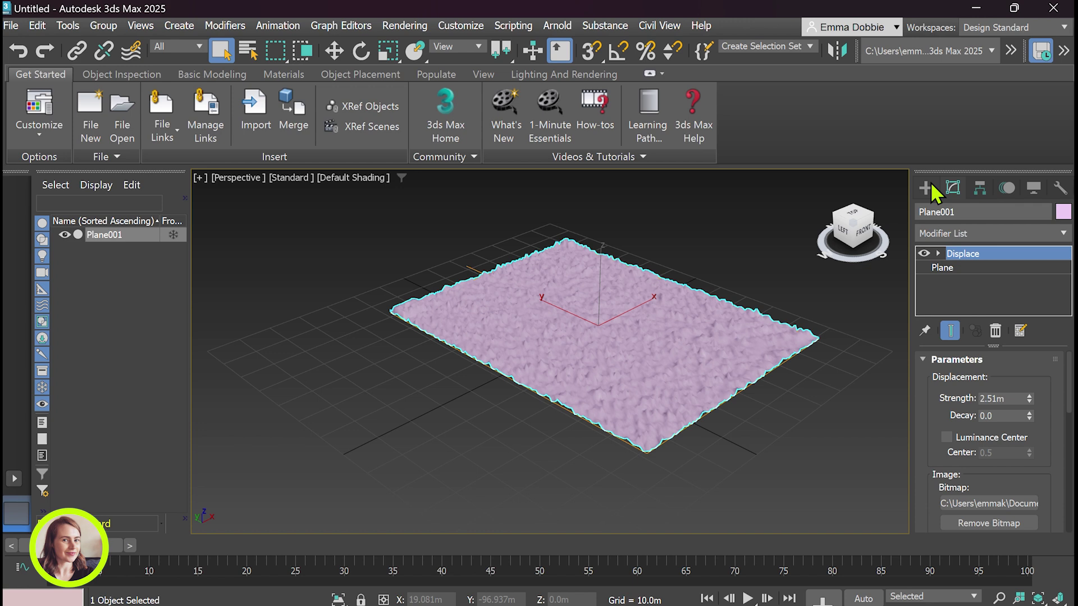
{"action": "scroll", "coordinate": [993, 437], "scroll_direction": "down", "scroll_amount": 1}
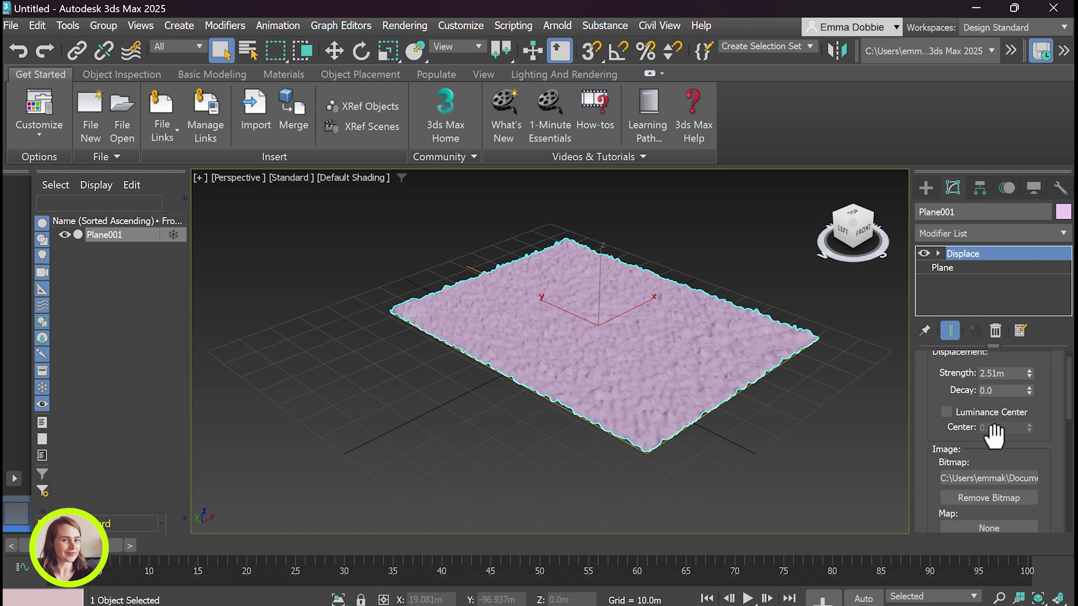
{"action": "scroll", "coordinate": [1002, 460], "scroll_direction": "down", "scroll_amount": 5}
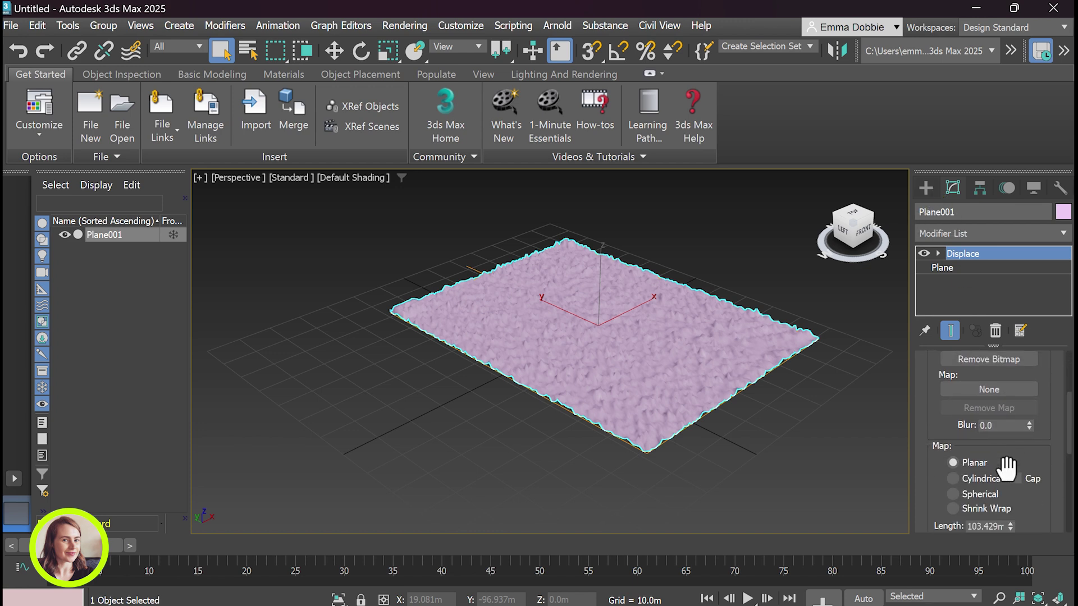
{"action": "scroll", "coordinate": [1007, 468], "scroll_direction": "down", "scroll_amount": 5}
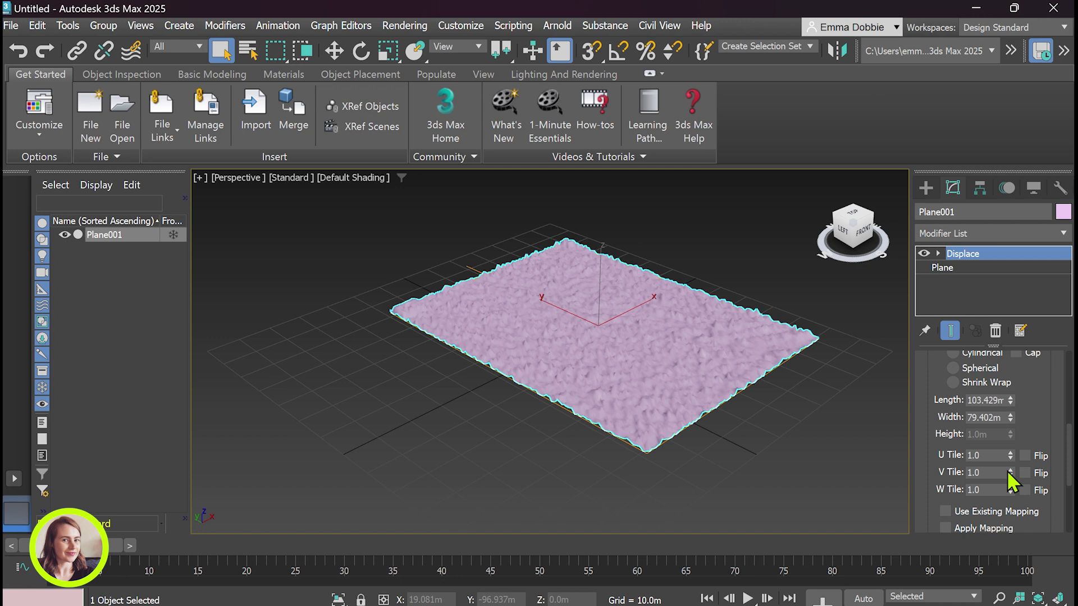
{"action": "scroll", "coordinate": [1006, 470], "scroll_direction": "down", "scroll_amount": 1}
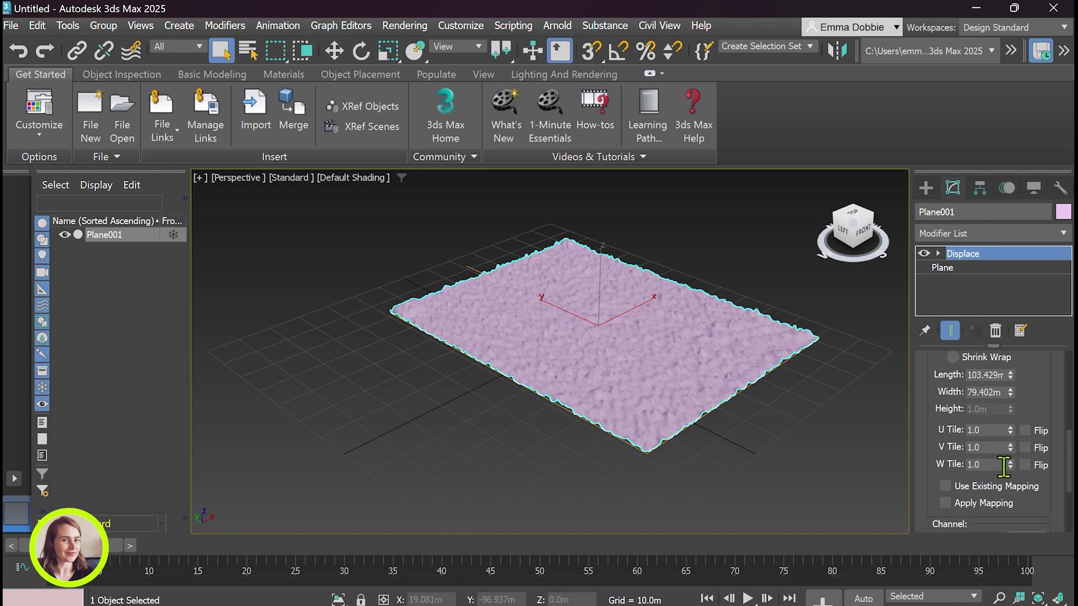
{"action": "scroll", "coordinate": [980, 469], "scroll_direction": "down", "scroll_amount": 4}
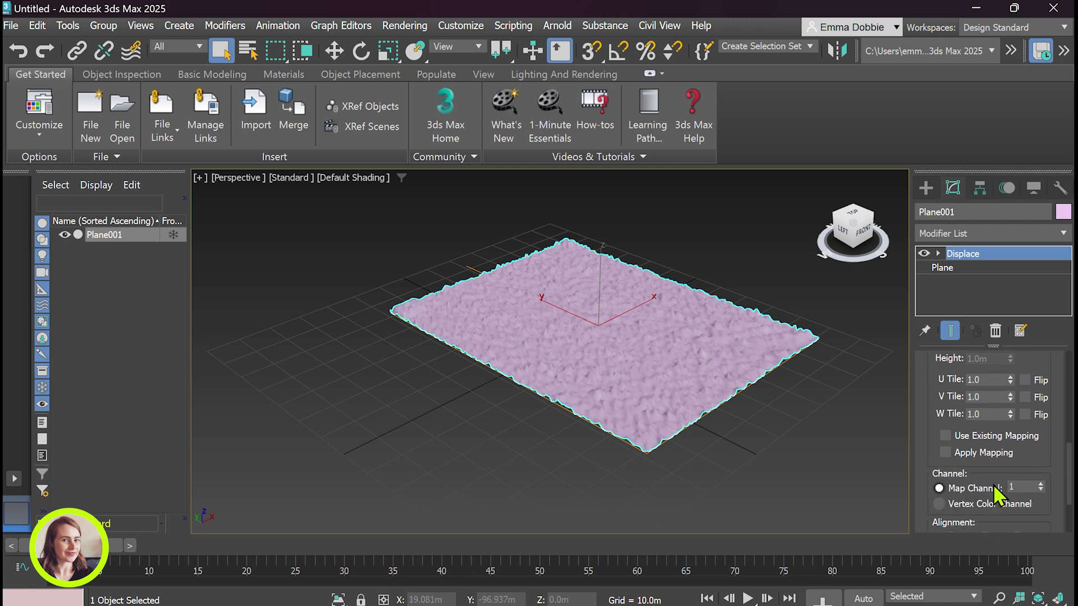
{"action": "scroll", "coordinate": [1005, 503], "scroll_direction": "down", "scroll_amount": 2}
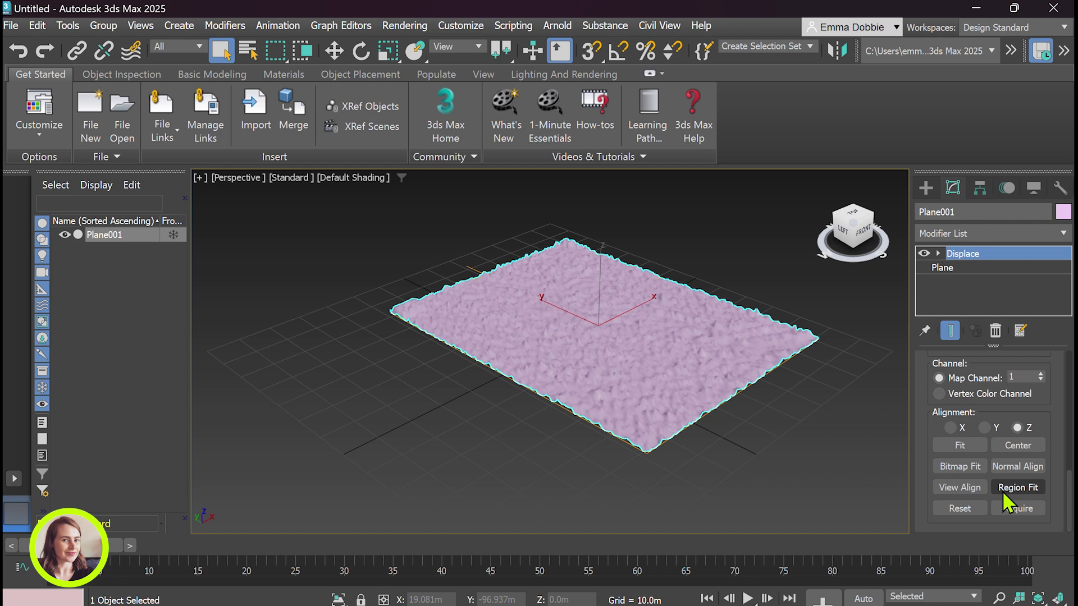
Bitmap-fit the Displace mapping gizmo to Footscray Map.jpg so it matches the image's proportions
{"action": "left_click", "coordinate": [973, 469]}
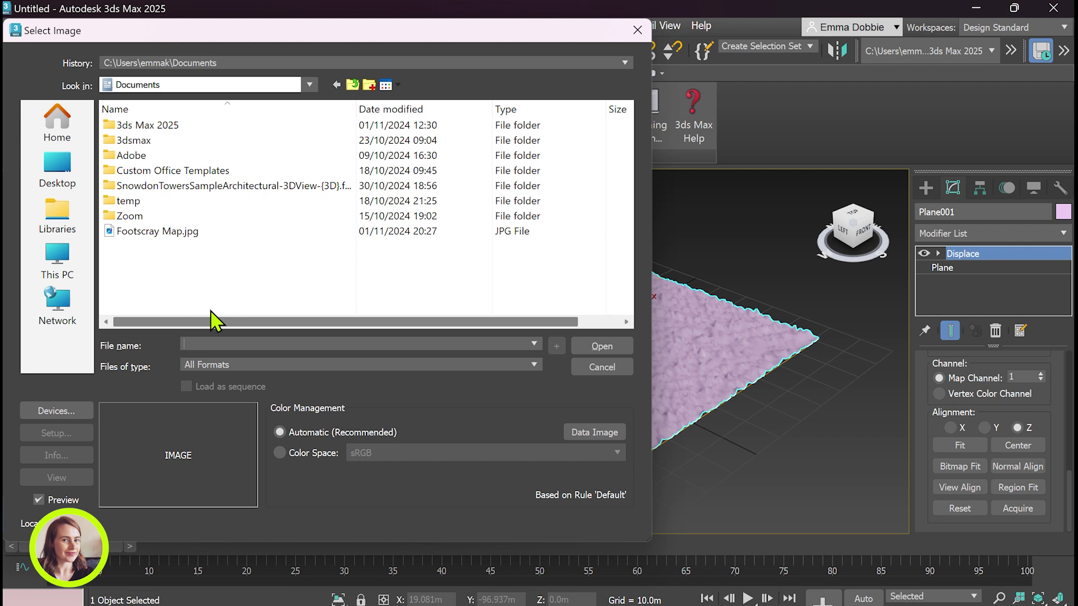
{"action": "left_click", "coordinate": [228, 231]}
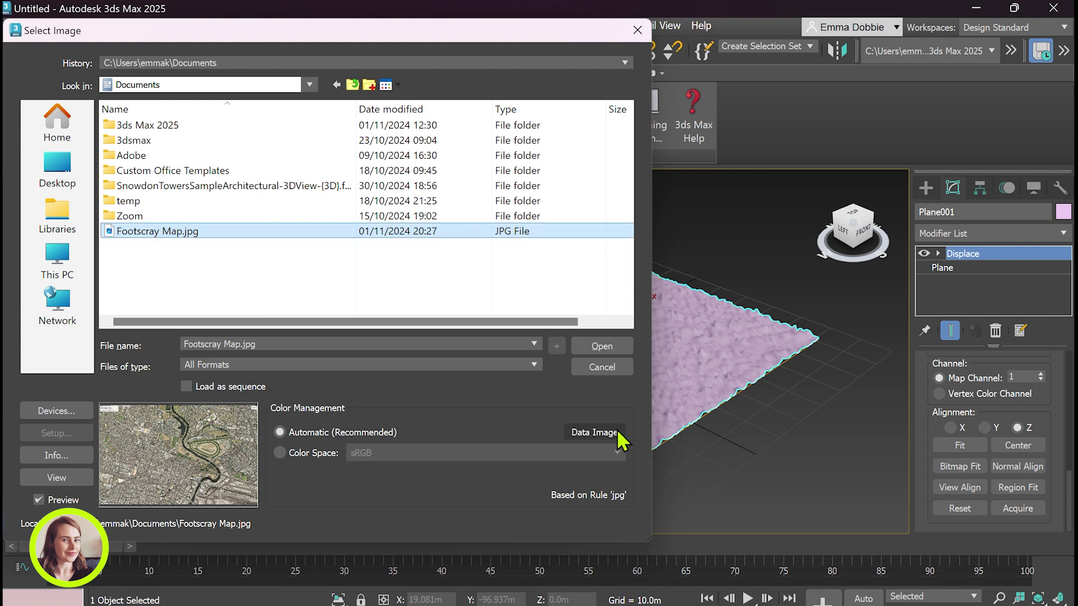
{"action": "left_click", "coordinate": [611, 343]}
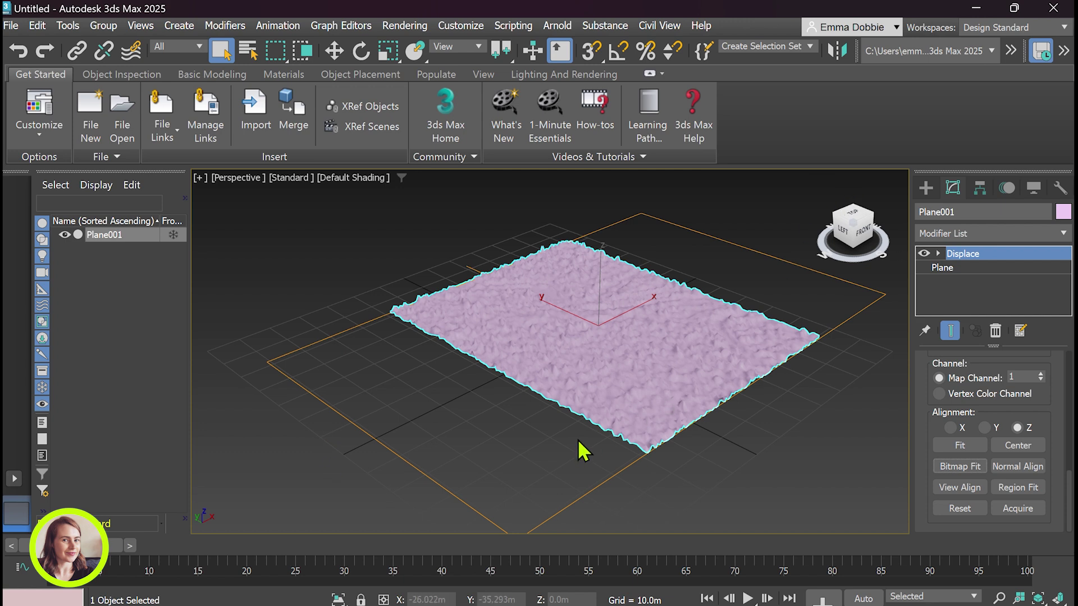
Widen Plane001's base plane to 172.422m, keeping its 103.429m length, and orbit to view it
{"action": "left_click", "coordinate": [926, 190]}
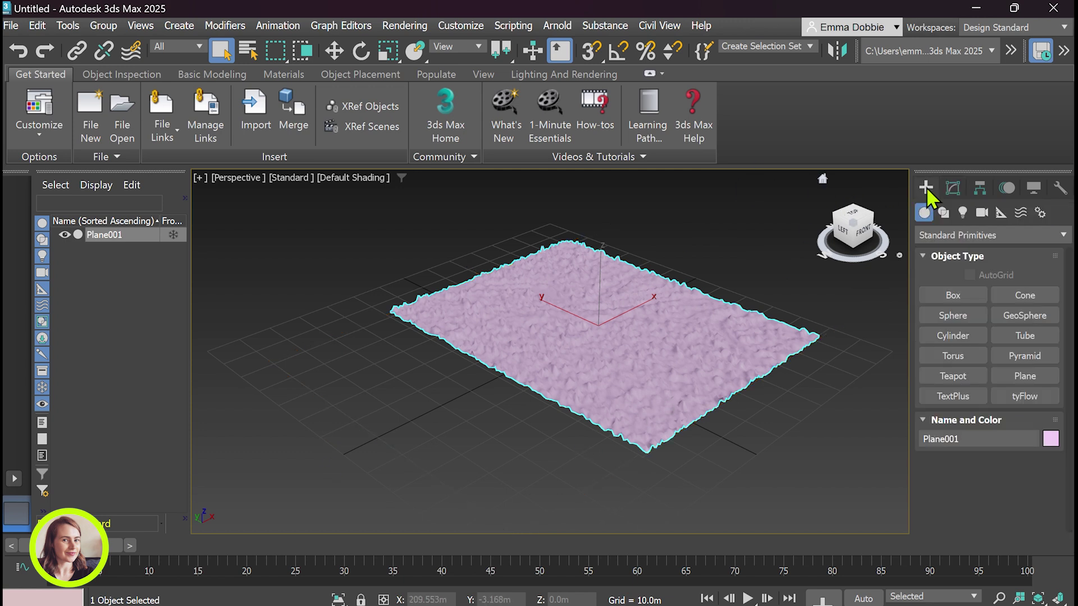
{"action": "left_click", "coordinate": [953, 189]}
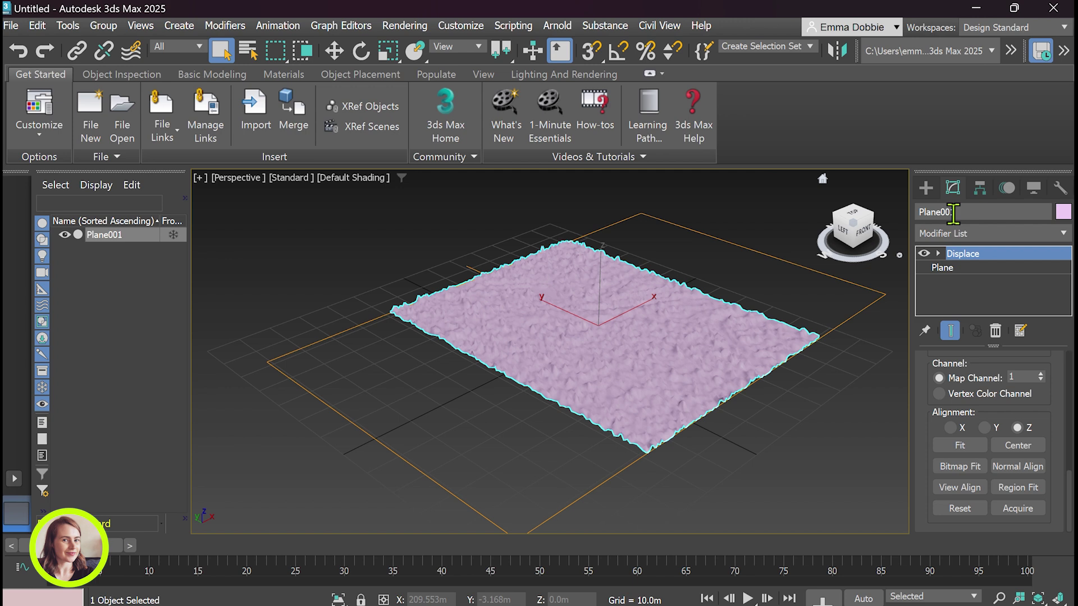
{"action": "left_click", "coordinate": [961, 270]}
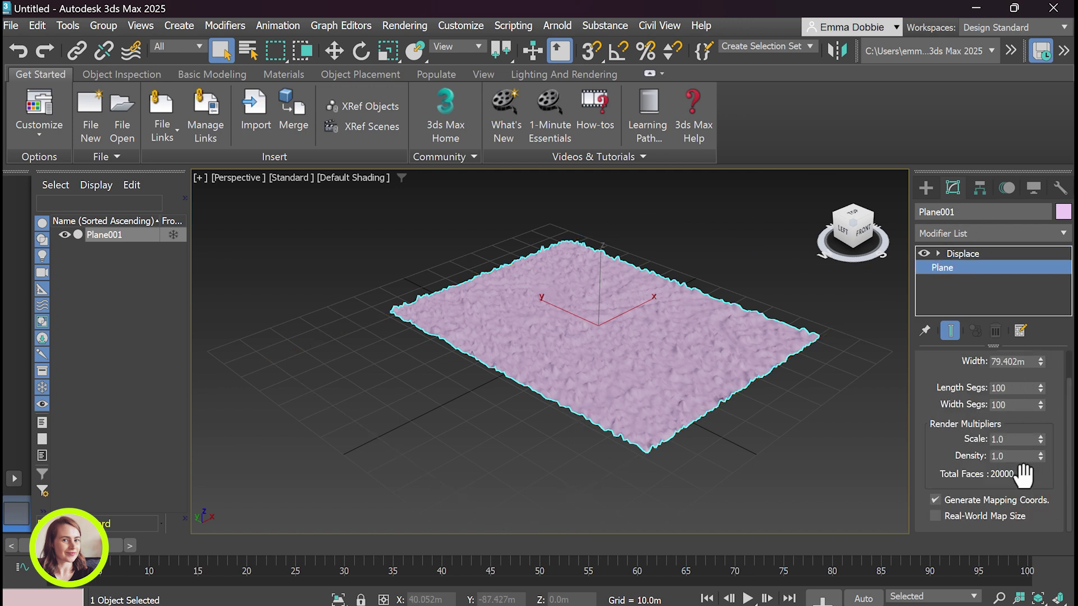
{"action": "scroll", "coordinate": [1023, 475], "scroll_direction": "up", "scroll_amount": 2}
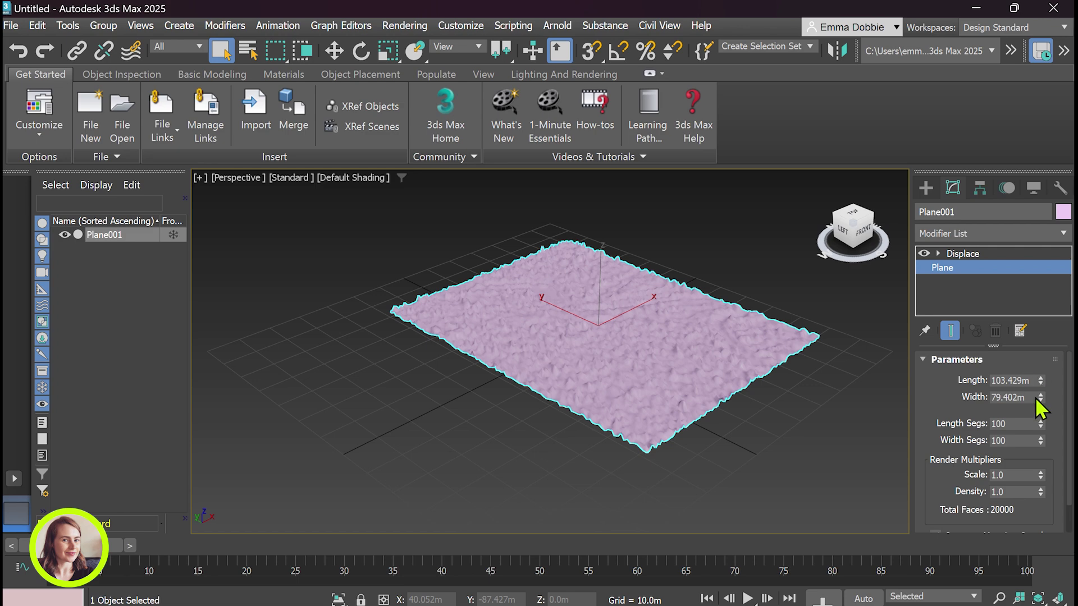
{"action": "left_click_drag", "start_coordinate": [1041, 395], "coordinate": [1042, 400]}
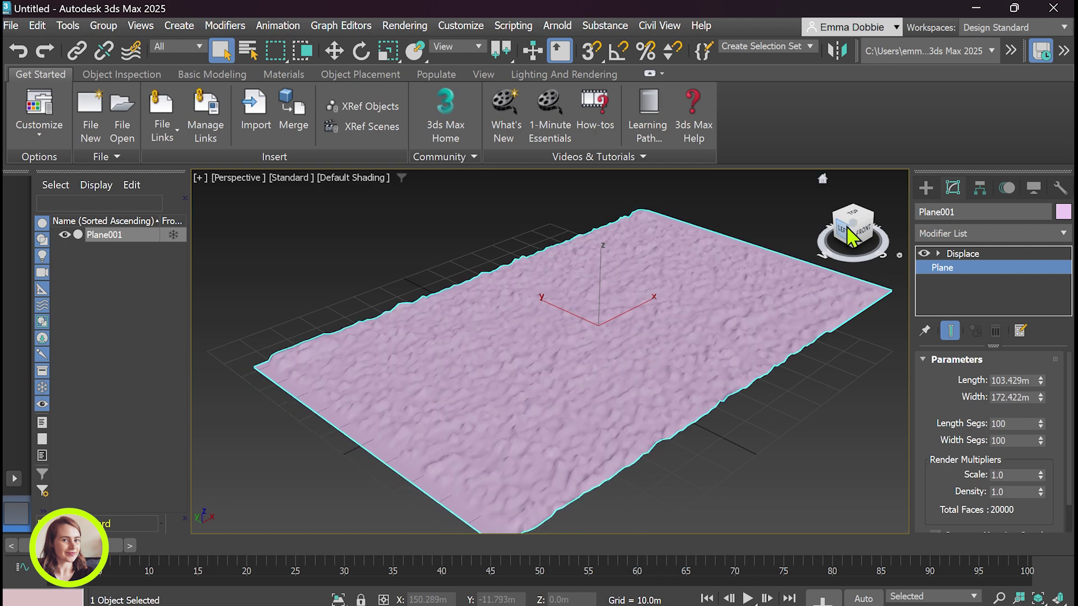
{"action": "middle_click_drag", "start_coordinate": [550, 352], "coordinate": [565, 388], "text": "alt"}
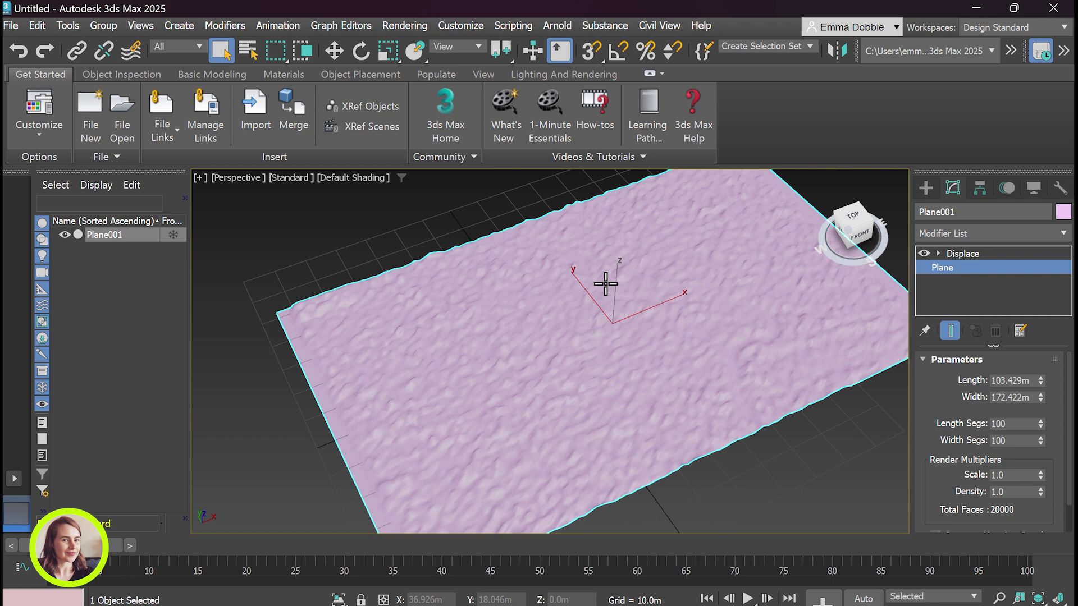
Set the Displace modifier's Blur to about 0.36, then orbit lower to inspect the terrain
{"action": "scroll", "coordinate": [582, 393], "scroll_direction": "down", "scroll_amount": 3}
{"action": "scroll", "coordinate": [582, 393], "scroll_direction": "up", "scroll_amount": 3}
{"action": "left_click", "coordinate": [963, 253]}
{"action": "scroll", "coordinate": [992, 470], "scroll_direction": "down", "scroll_amount": 2}
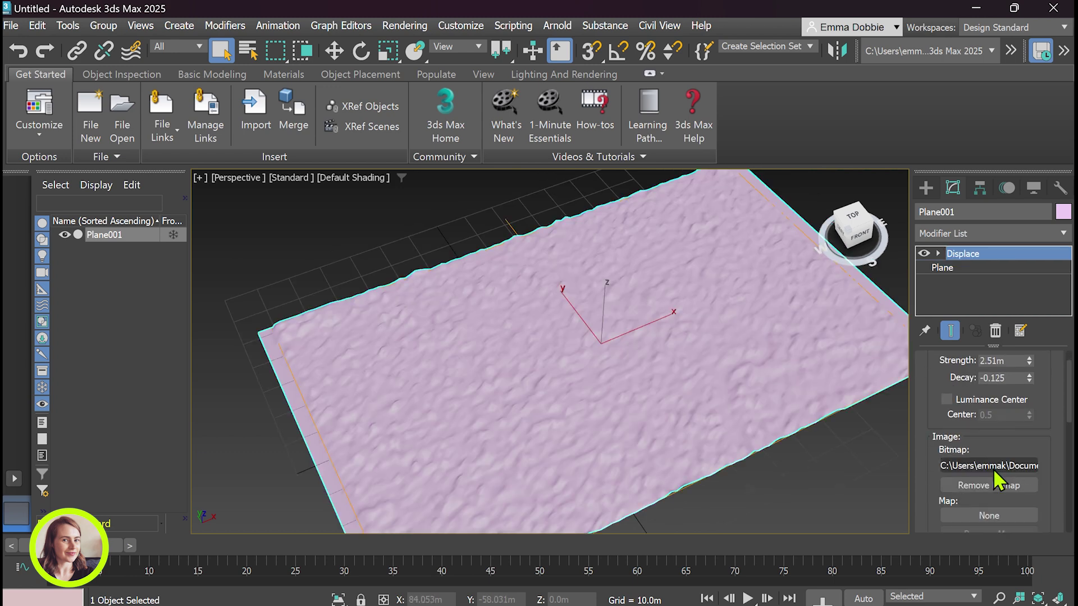
{"action": "scroll", "coordinate": [1033, 393], "scroll_direction": "down", "scroll_amount": 2}
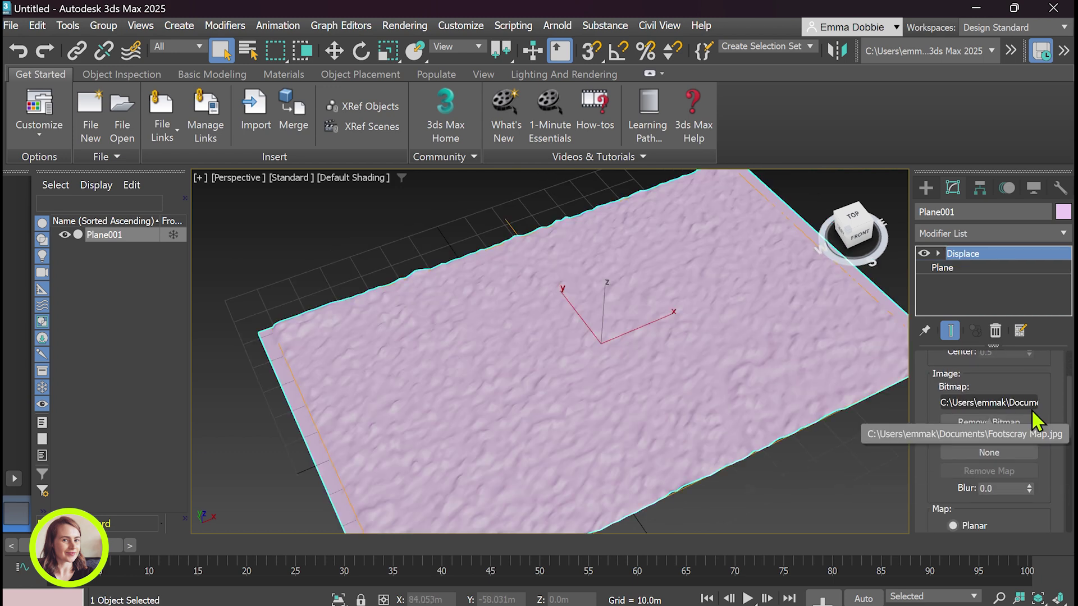
{"action": "scroll", "coordinate": [1030, 461], "scroll_direction": "down", "scroll_amount": 1}
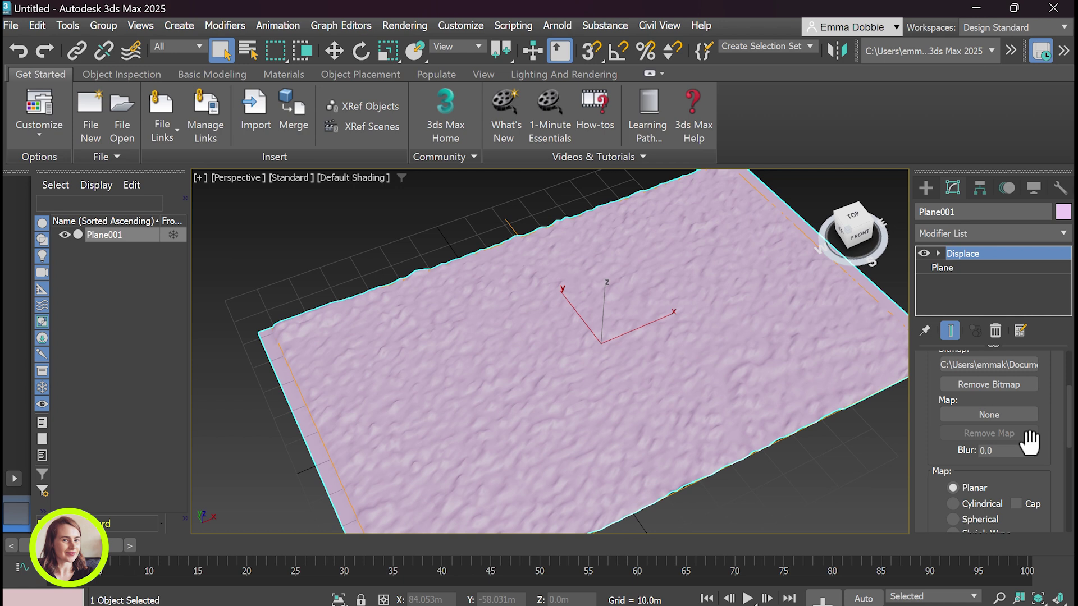
{"action": "left_click_drag", "start_coordinate": [1029, 449], "coordinate": [1024, 404]}
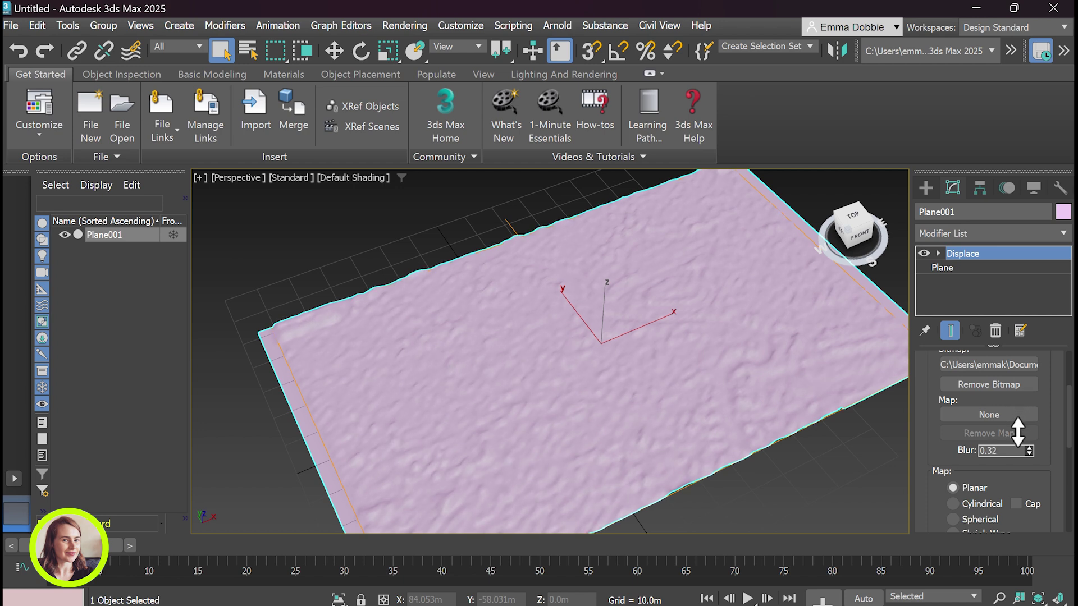
{"action": "mouse_move", "coordinate": [1021, 440]}
{"action": "left_mouse_down"}
{"action": "mouse_move", "coordinate": [1021, 452]}
{"action": "mouse_move", "coordinate": [1029, 427]}
{"action": "left_mouse_up"}
{"action": "middle_click_drag", "start_coordinate": [537, 372], "coordinate": [537, 365], "text": "alt"}
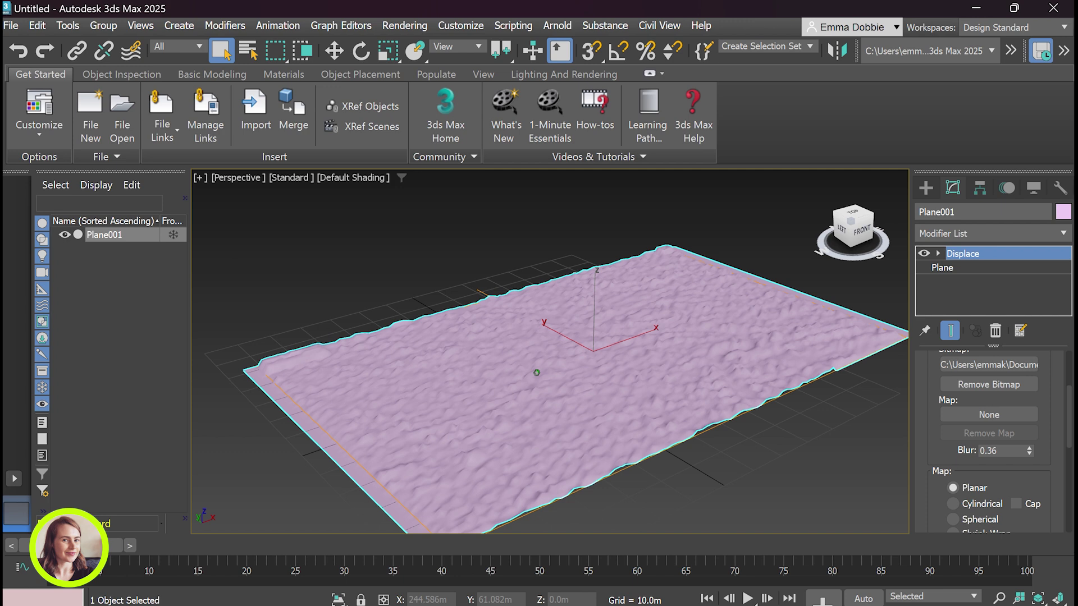
Scroll through the Displace modifier's mapping and channel settings
{"action": "scroll", "coordinate": [1042, 480], "scroll_direction": "down", "scroll_amount": 1}
{"action": "scroll", "coordinate": [1042, 480], "scroll_direction": "down", "scroll_amount": 6}
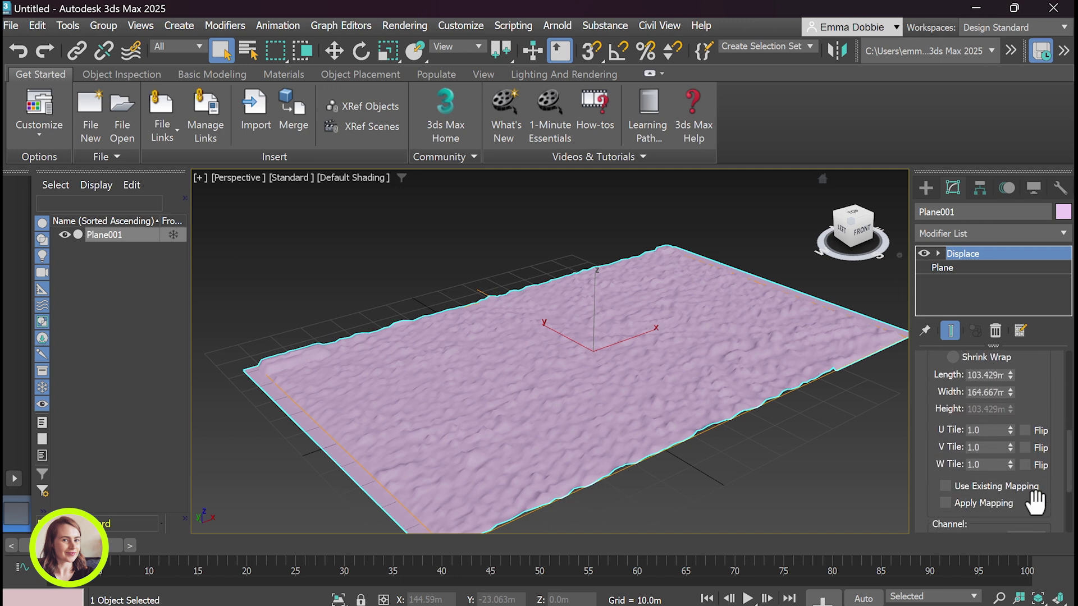
{"action": "scroll", "coordinate": [1036, 511], "scroll_direction": "down", "scroll_amount": 2}
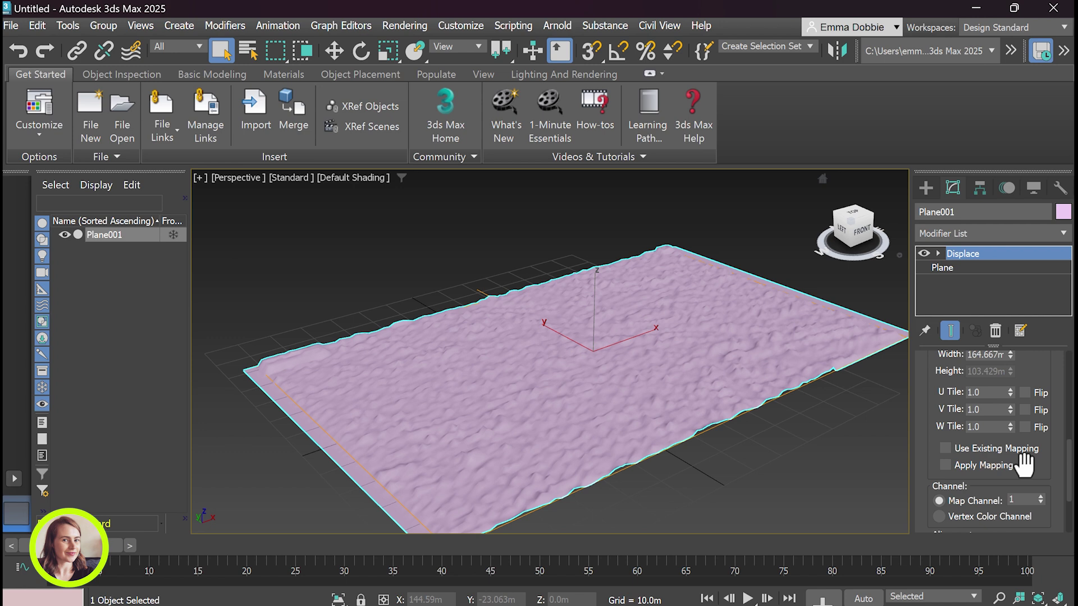
{"action": "scroll", "coordinate": [1026, 461], "scroll_direction": "down", "scroll_amount": 2}
{"action": "scroll", "coordinate": [1024, 465], "scroll_direction": "down", "scroll_amount": 2}
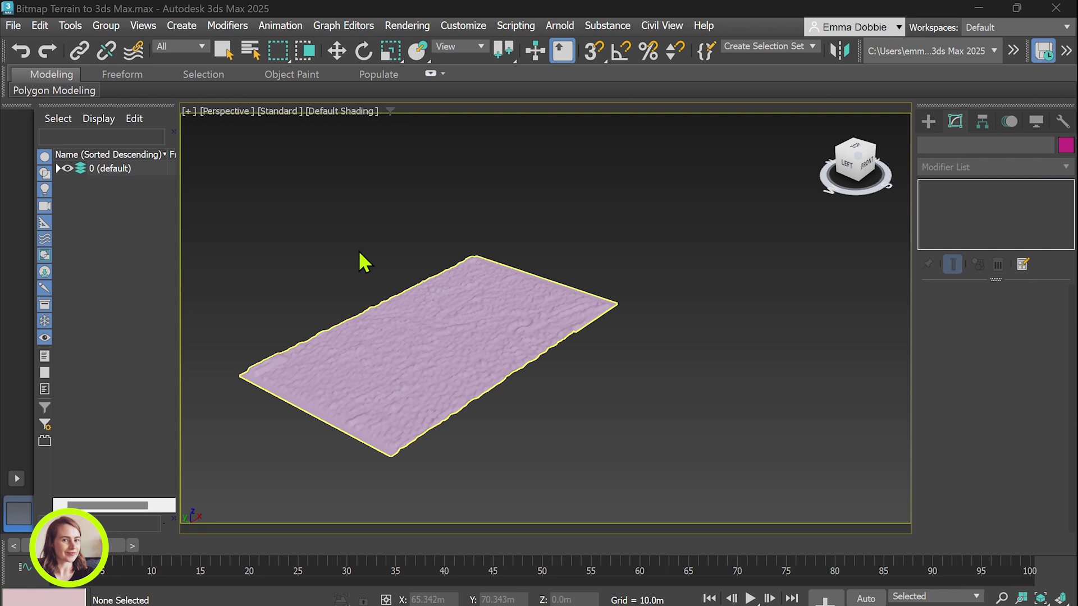
{"action": "scroll", "coordinate": [537, 304], "scroll_direction": "down", "scroll_amount": 2}
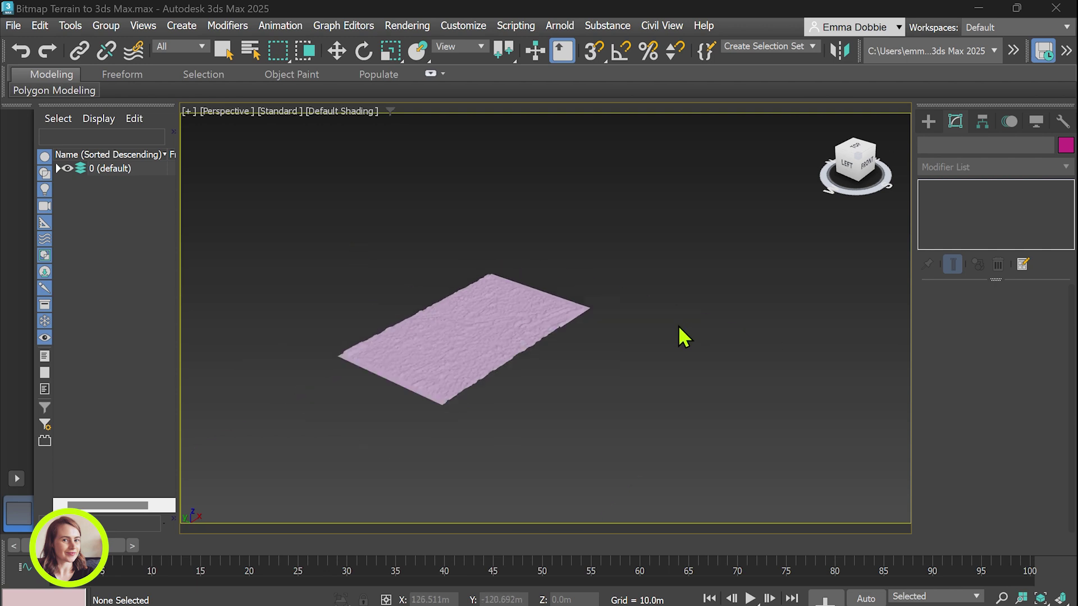
{"action": "scroll", "coordinate": [486, 332], "scroll_direction": "down", "scroll_amount": 3}
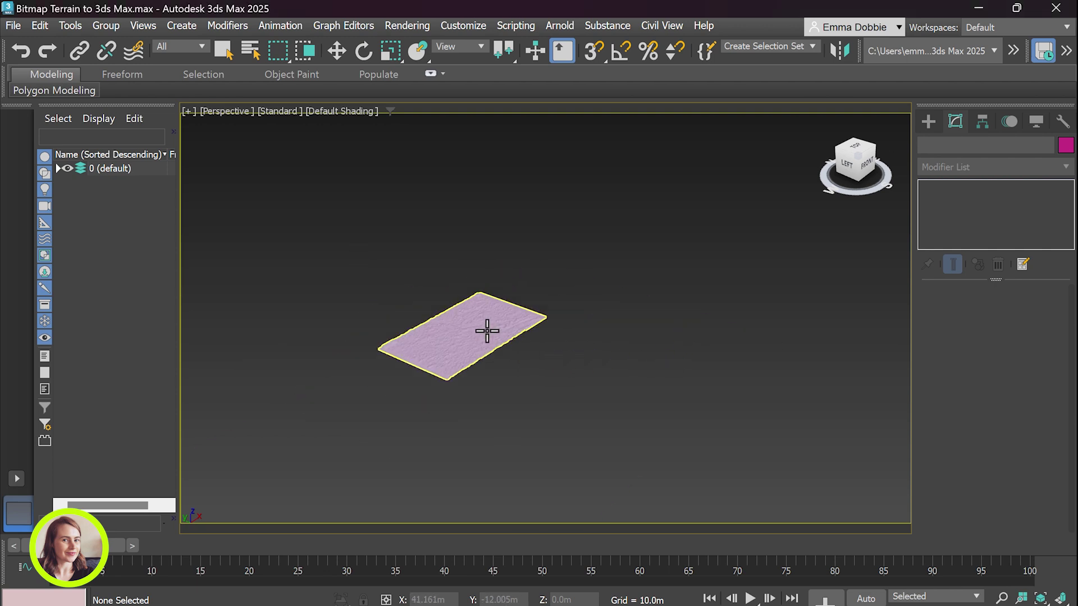
{"action": "scroll", "coordinate": [633, 373], "scroll_direction": "up", "scroll_amount": 3}
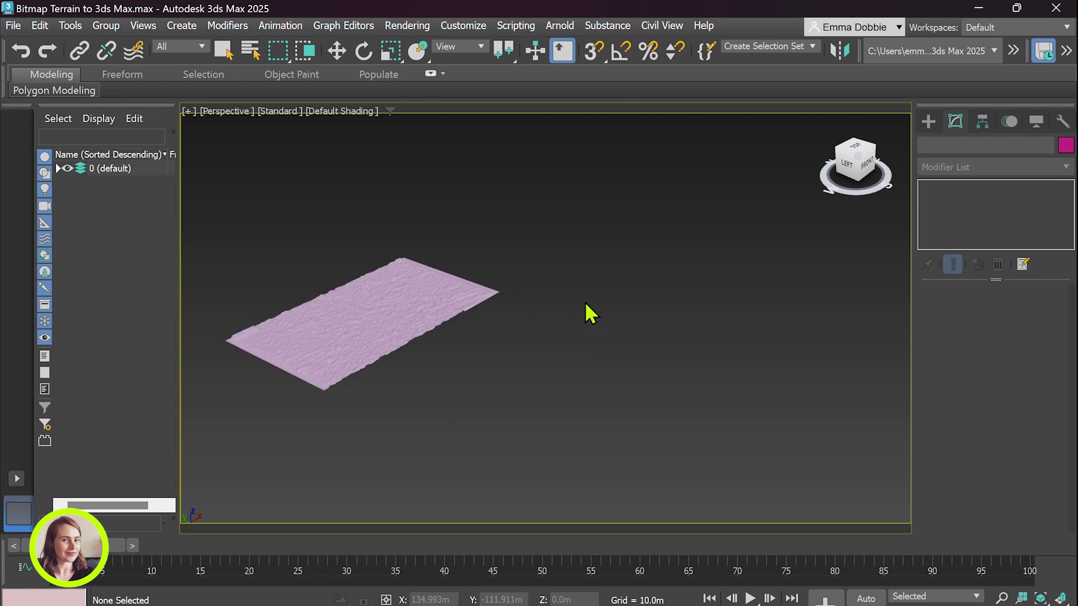
{"action": "scroll", "coordinate": [293, 340], "scroll_direction": "up", "scroll_amount": 3}
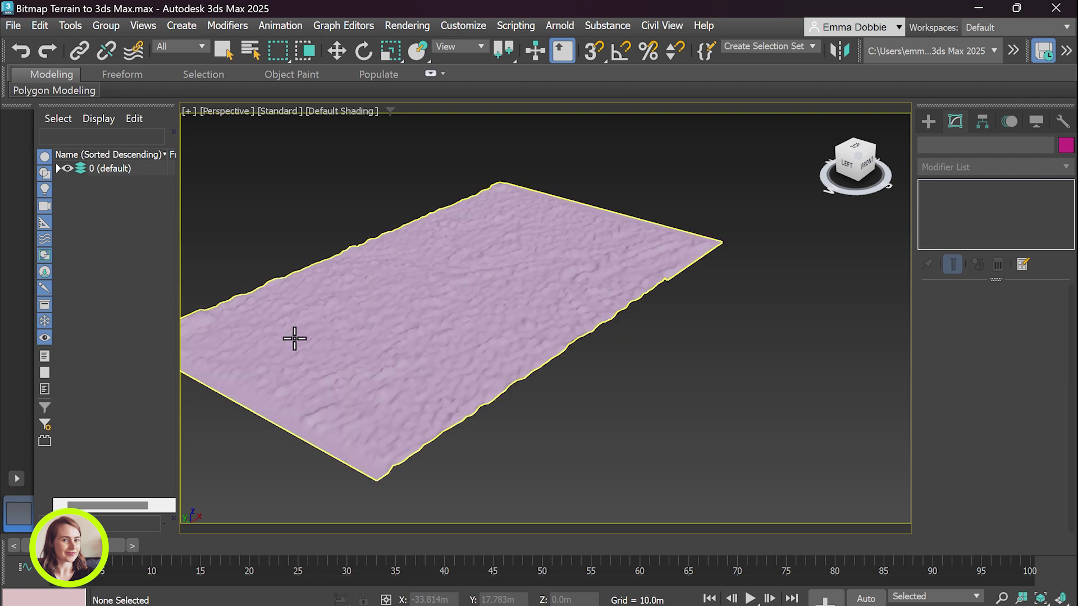
{"action": "scroll", "coordinate": [297, 345], "scroll_direction": "down", "scroll_amount": 1}
{"action": "scroll", "coordinate": [296, 345], "scroll_direction": "down", "scroll_amount": 2}
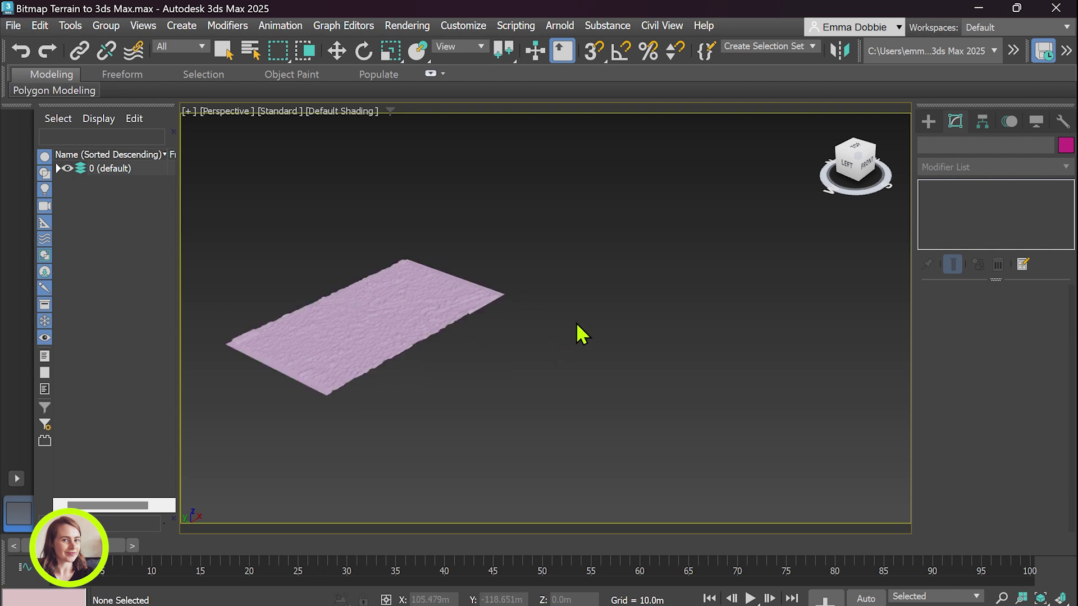
Draw a new Standard Primitives plane beside the Footscray terrain
{"action": "left_click", "coordinate": [929, 121]}
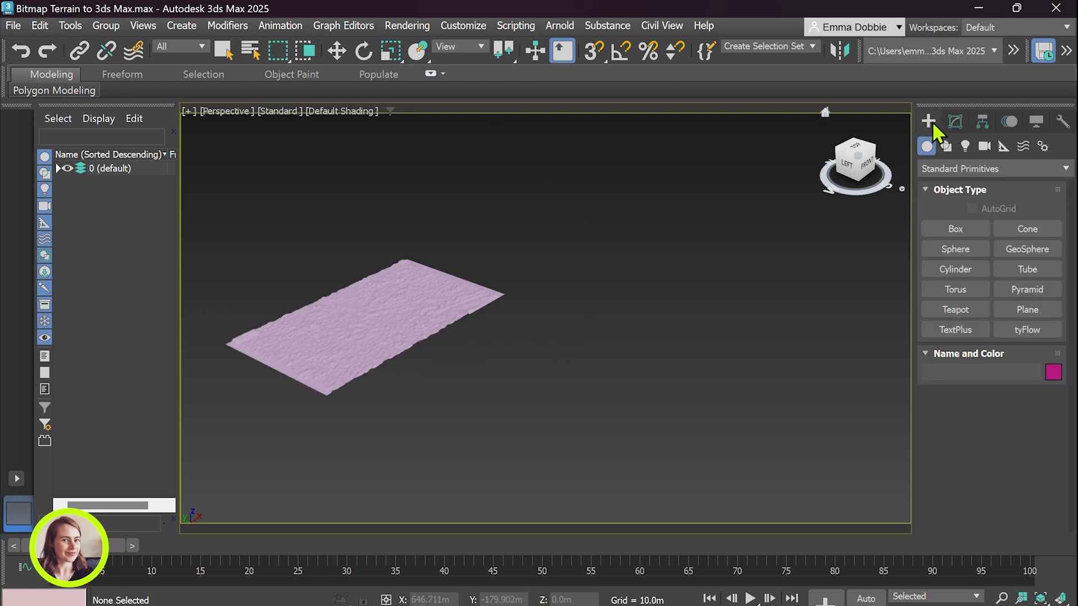
{"action": "left_click", "coordinate": [1025, 306]}
{"action": "left_click_drag", "start_coordinate": [593, 294], "coordinate": [668, 470]}
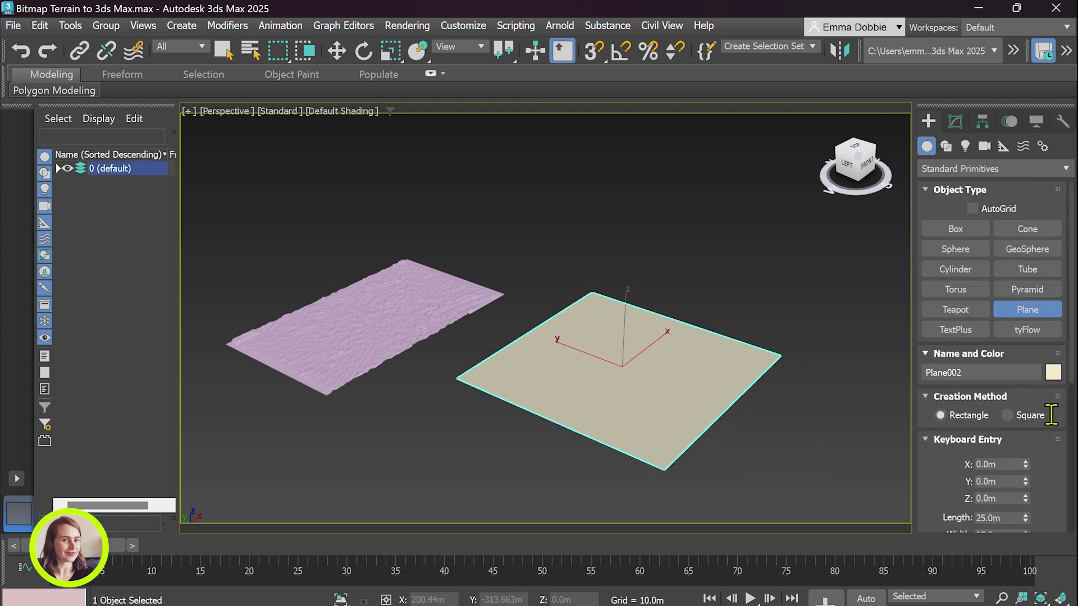
{"action": "key", "text": "w"}
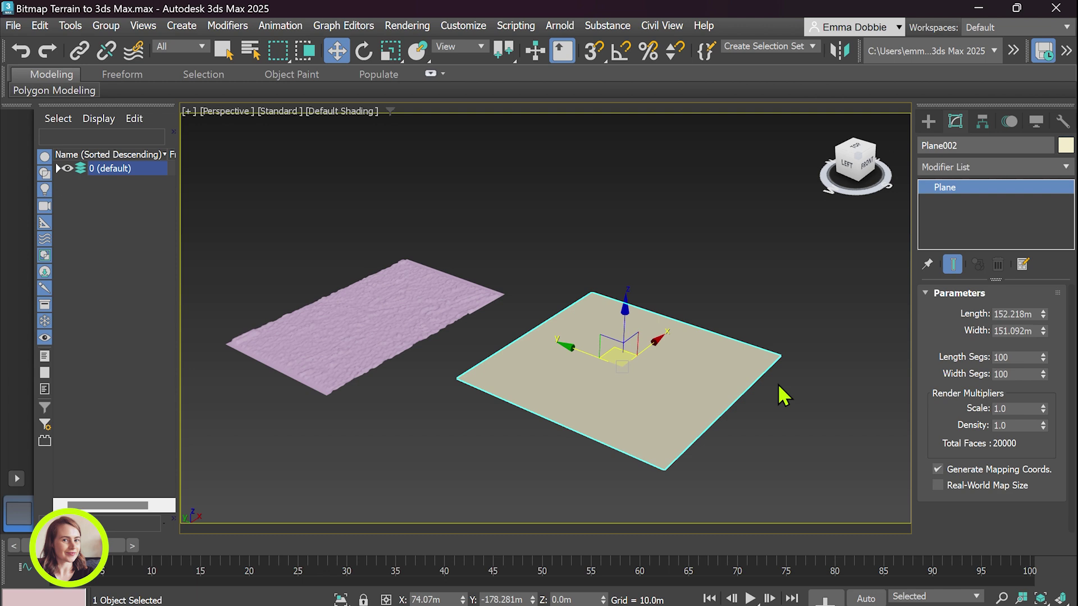
{"action": "scroll", "coordinate": [747, 389], "scroll_direction": "up", "scroll_amount": 3}
{"action": "scroll", "coordinate": [746, 385], "scroll_direction": "down", "scroll_amount": 2}
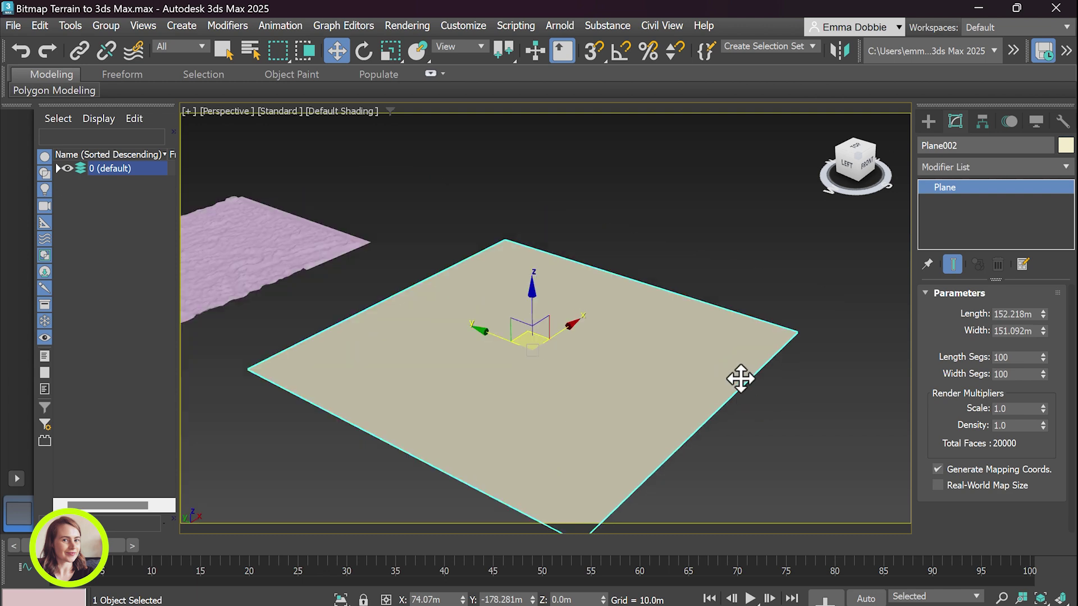
Add a Displace modifier to the new plane from the Modifier List
{"action": "left_click", "coordinate": [992, 163]}
{"action": "type", "text": "dis"}
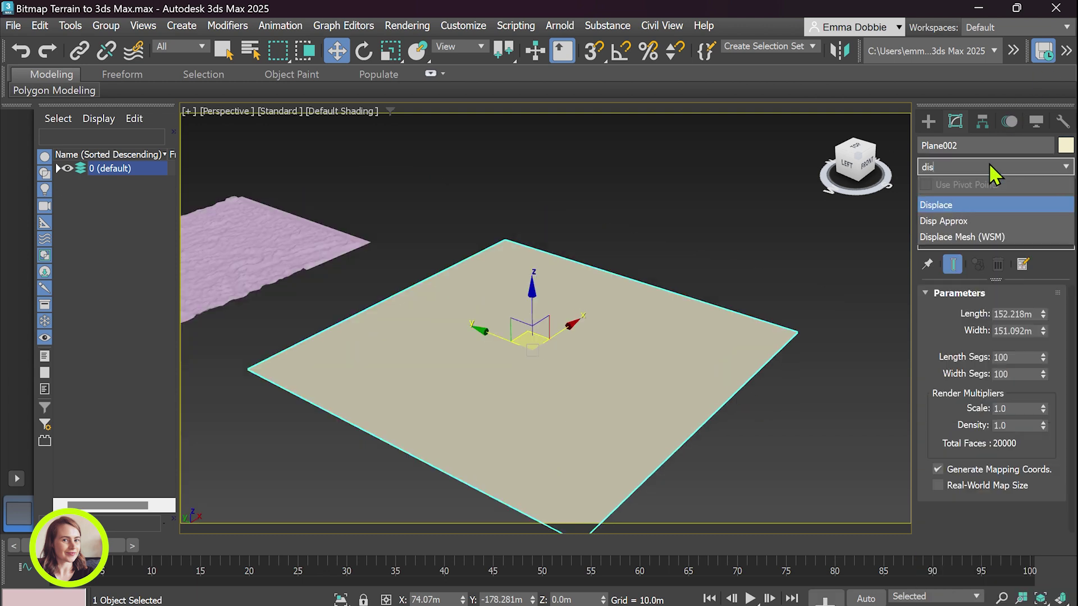
{"action": "type", "text": "pl"}
{"action": "left_click", "coordinate": [972, 206]}
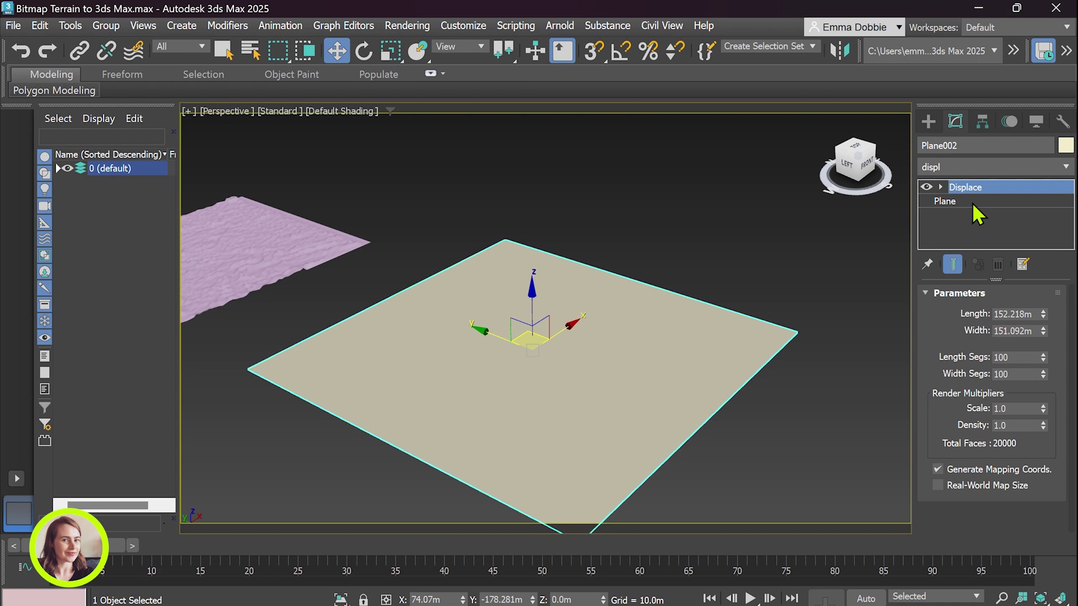
{"action": "scroll", "coordinate": [998, 389], "scroll_direction": "down", "scroll_amount": 2}
Pick the raven drawing JPG from Documents as the displacement bitmap
{"action": "left_click", "coordinate": [992, 386]}
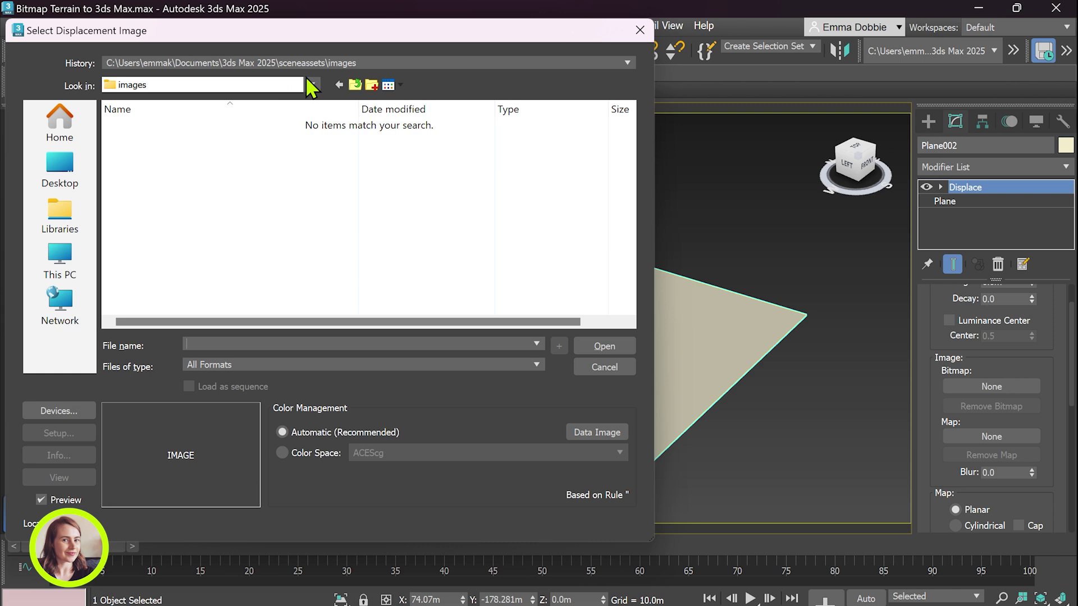
{"action": "left_click", "coordinate": [355, 85]}
{"action": "left_click", "coordinate": [356, 85]}
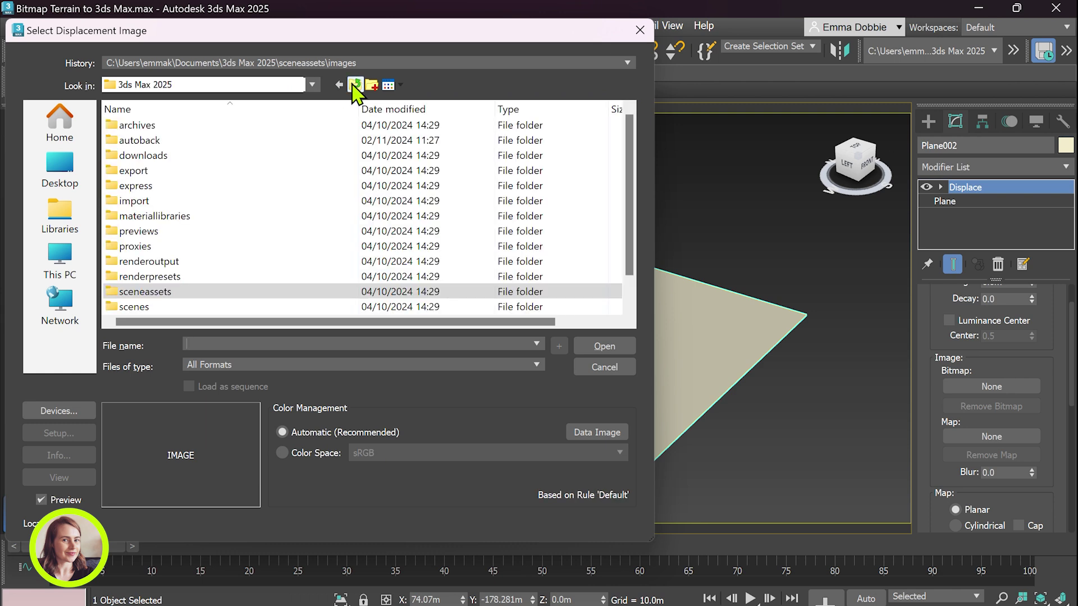
{"action": "left_click", "coordinate": [356, 85]}
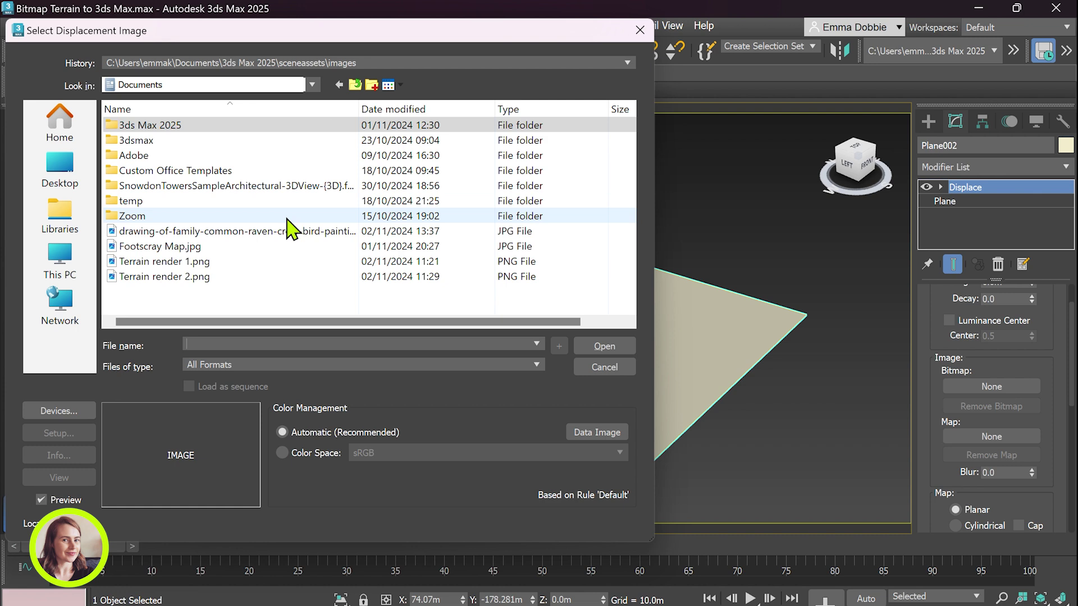
{"action": "left_click", "coordinate": [192, 232]}
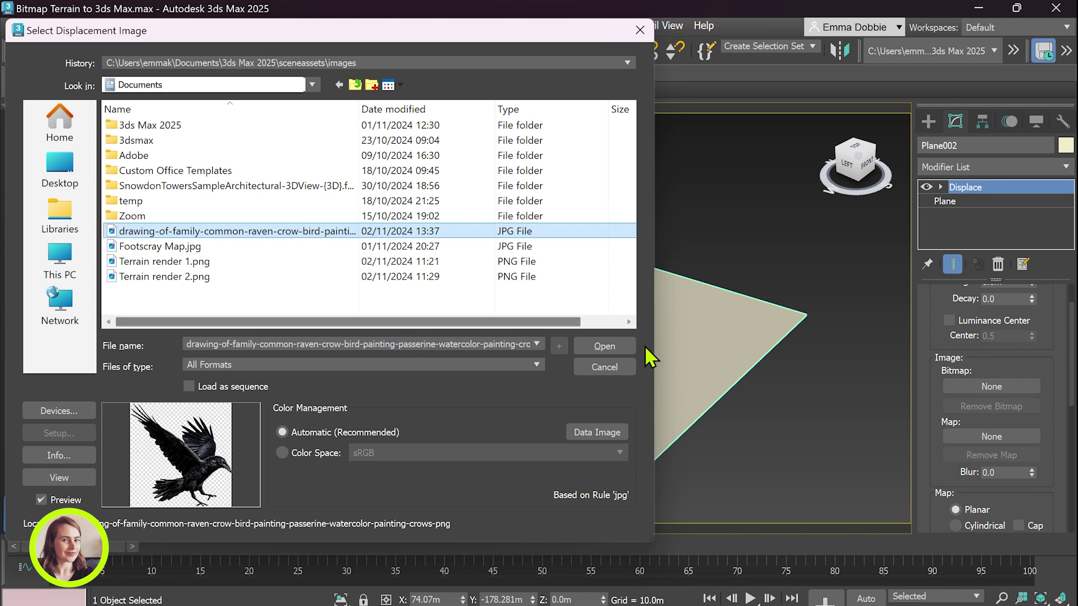
{"action": "left_click", "coordinate": [613, 345]}
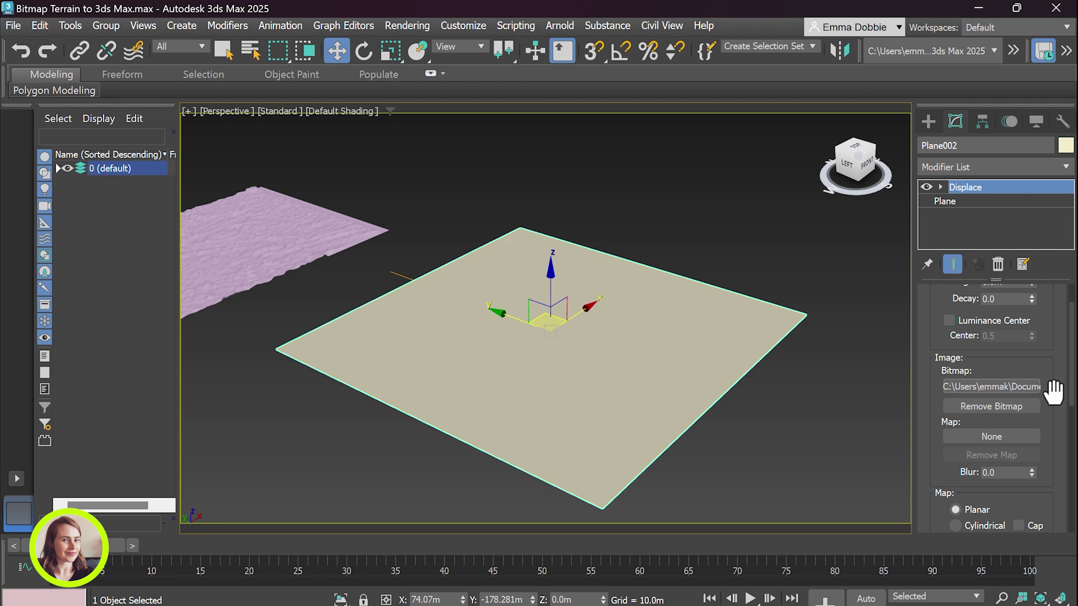
{"action": "scroll", "coordinate": [1021, 375], "scroll_direction": "up", "scroll_amount": 2}
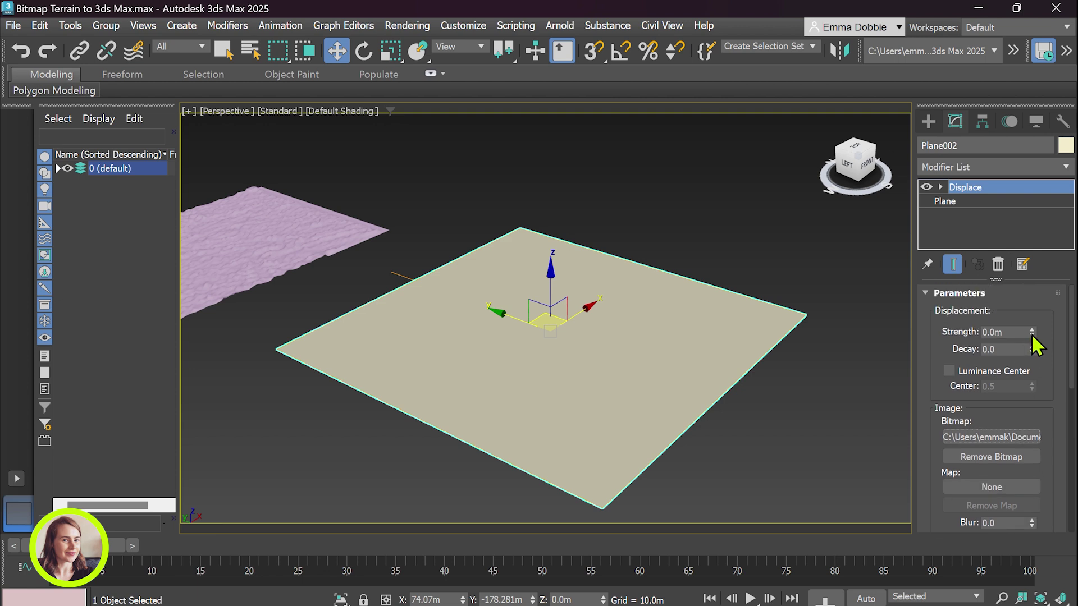
{"action": "left_click_drag", "start_coordinate": [1031, 332], "coordinate": [1022, 287]}
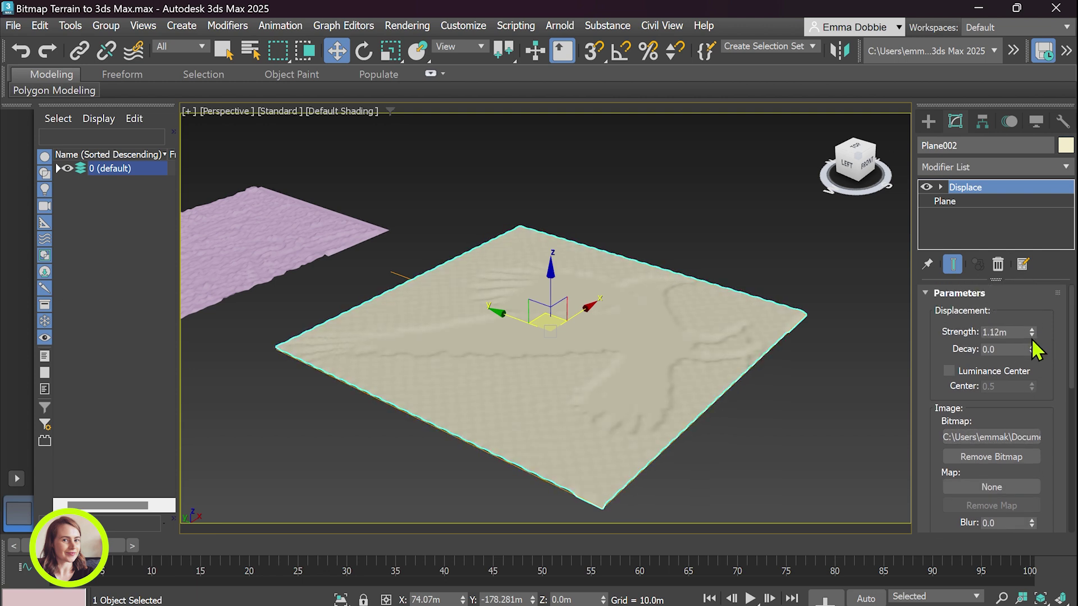
{"action": "left_click_drag", "start_coordinate": [1033, 334], "coordinate": [1025, 275]}
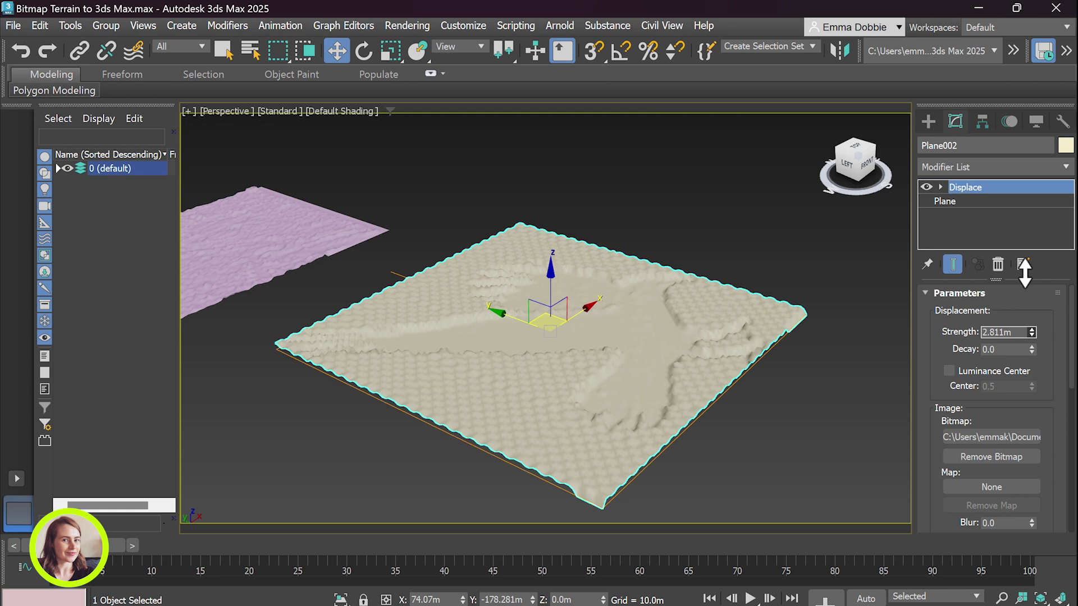
{"action": "left_click_drag", "start_coordinate": [1032, 334], "coordinate": [1032, 308]}
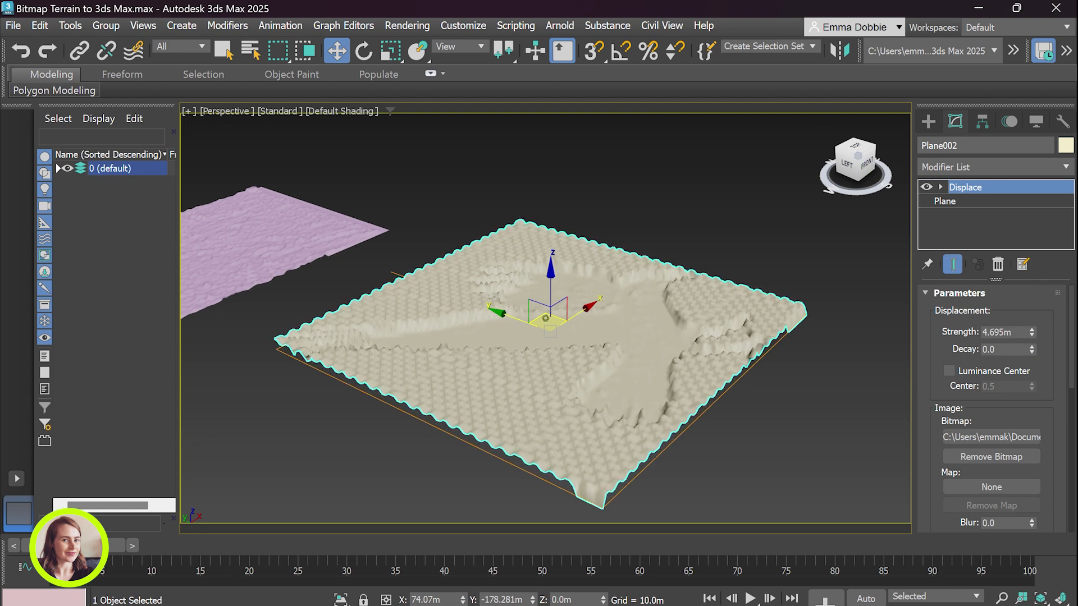
{"action": "middle_click_drag", "start_coordinate": [637, 337], "coordinate": [638, 320], "text": "alt"}
{"action": "scroll", "coordinate": [637, 361], "scroll_direction": "down", "scroll_amount": 5}
{"action": "scroll", "coordinate": [767, 274], "scroll_direction": "up", "scroll_amount": 4}
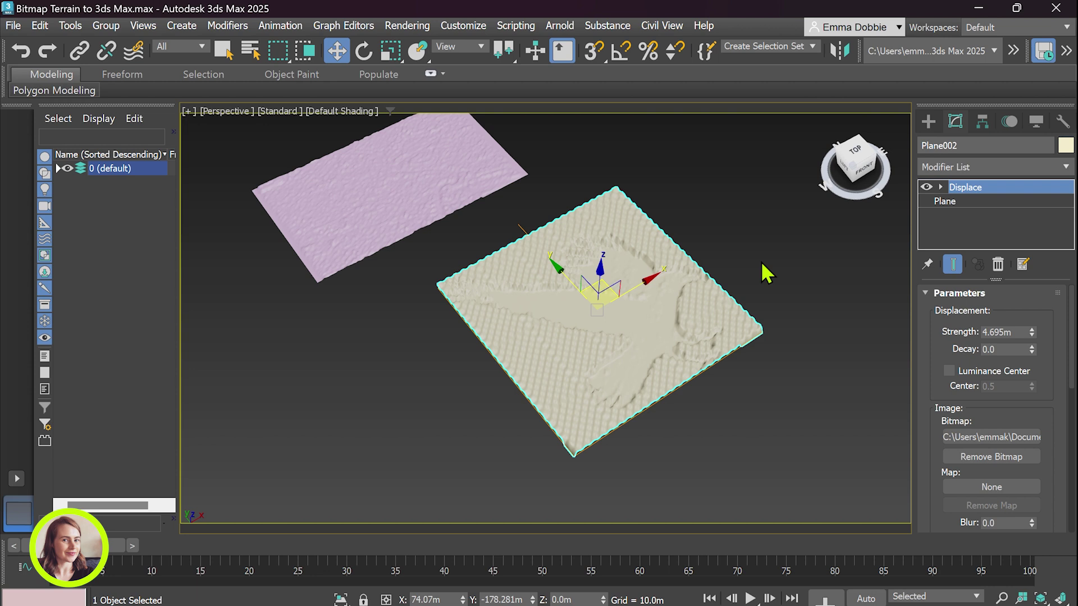
{"action": "left_click", "coordinate": [856, 152]}
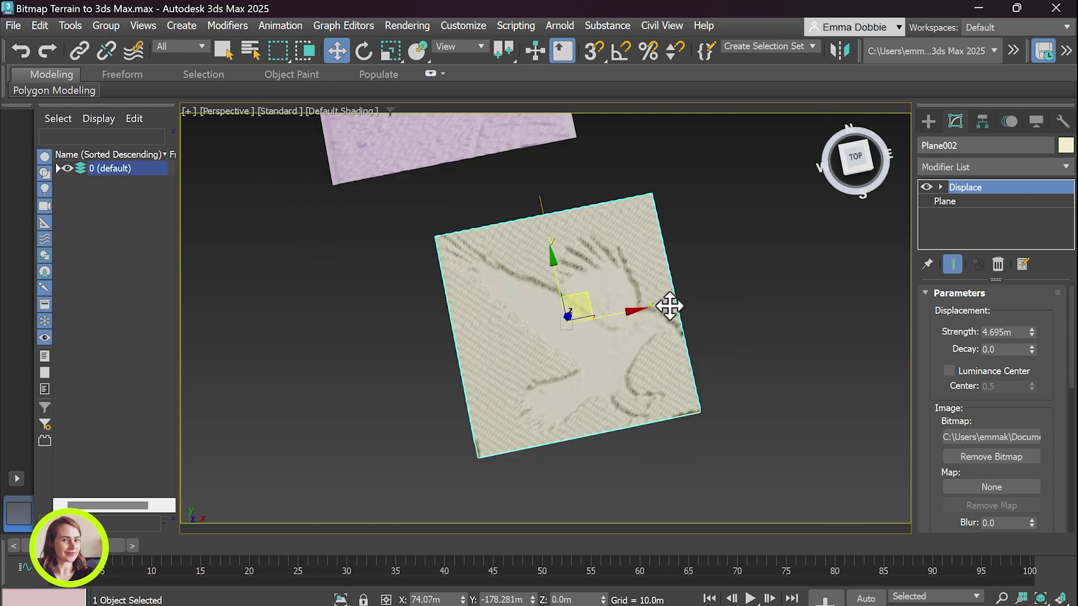
{"action": "scroll", "coordinate": [597, 337], "scroll_direction": "up", "scroll_amount": 4}
{"action": "scroll", "coordinate": [606, 331], "scroll_direction": "down", "scroll_amount": 2}
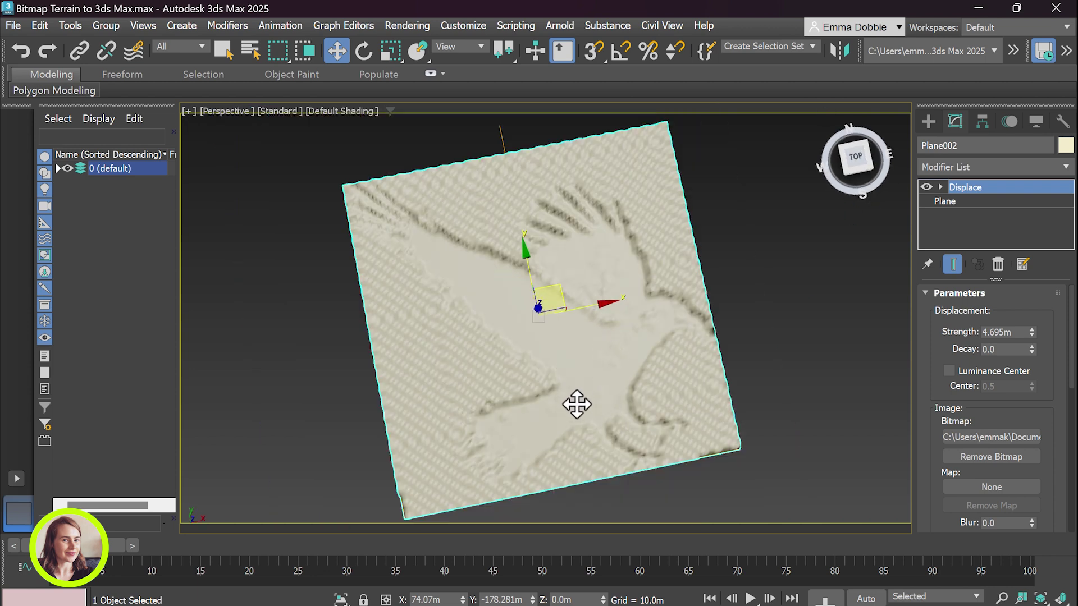
{"action": "left_click_drag", "start_coordinate": [847, 183], "coordinate": [854, 168]}
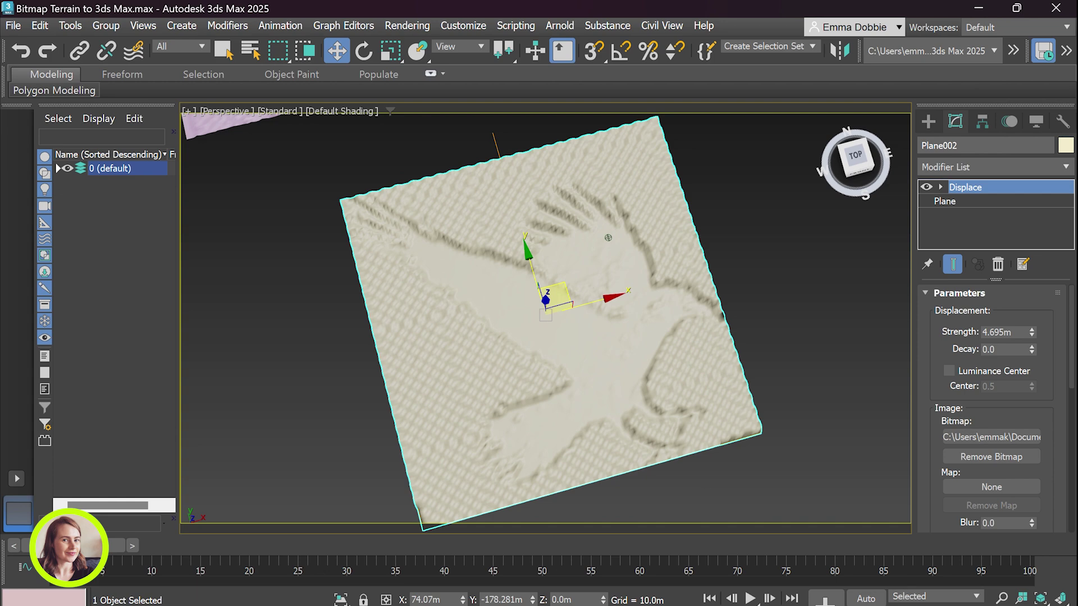
{"action": "scroll", "coordinate": [564, 327], "scroll_direction": "up", "scroll_amount": 3}
{"action": "left_click", "coordinate": [857, 160]}
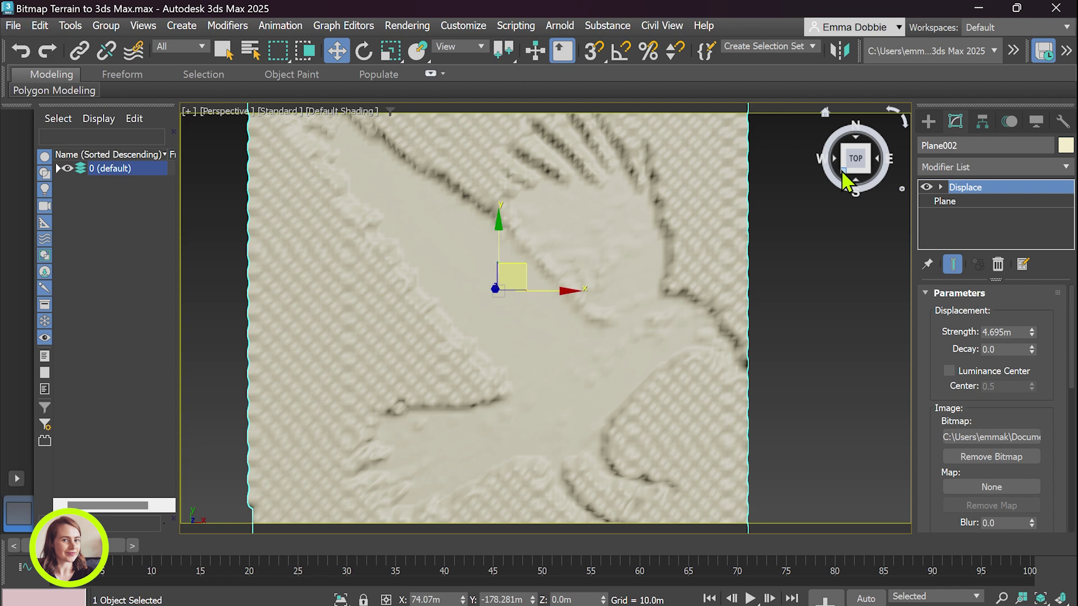
{"action": "left_click", "coordinate": [841, 170]}
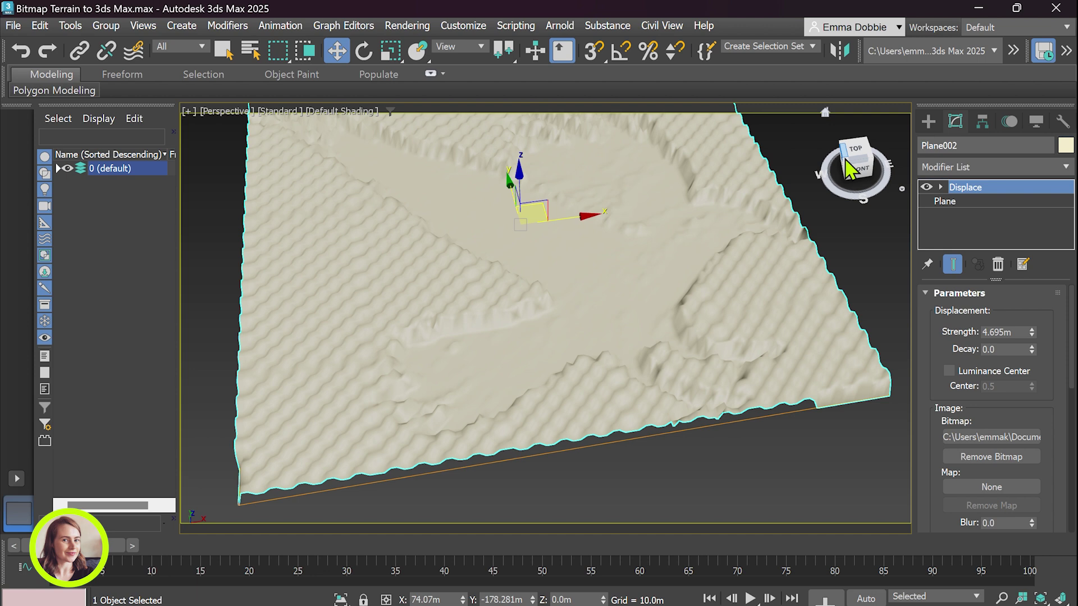
Raise the crow plane's Displace Strength to about 9.342m and inspect the relief from above and at an angle
{"action": "middle_click_drag", "start_coordinate": [629, 182], "coordinate": [627, 195], "text": "alt"}
{"action": "left_click_drag", "start_coordinate": [1032, 332], "coordinate": [1030, 287]}
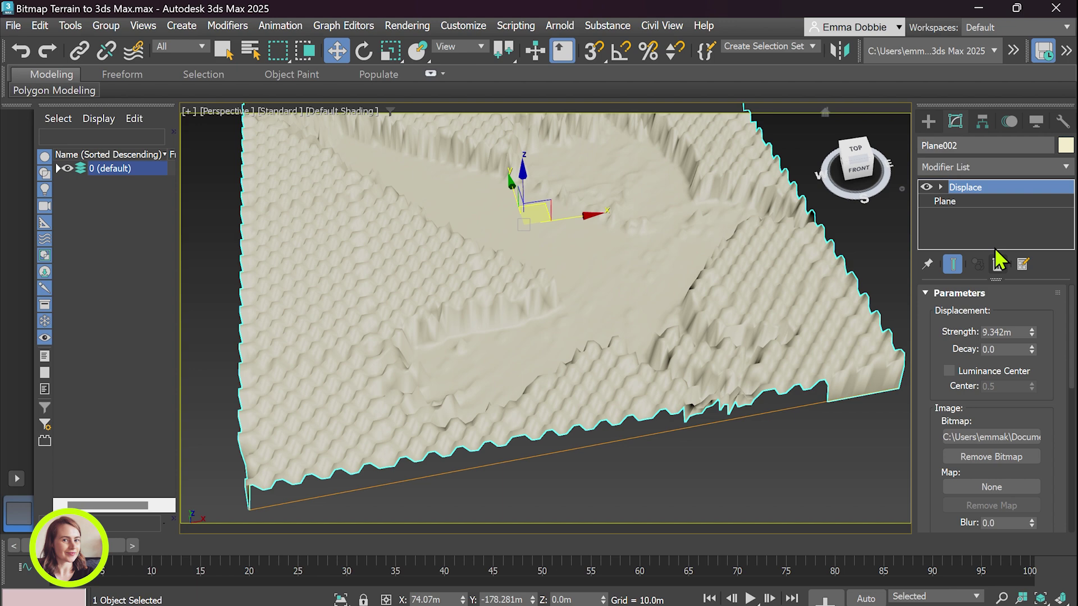
{"action": "scroll", "coordinate": [795, 231], "scroll_direction": "down", "scroll_amount": 3}
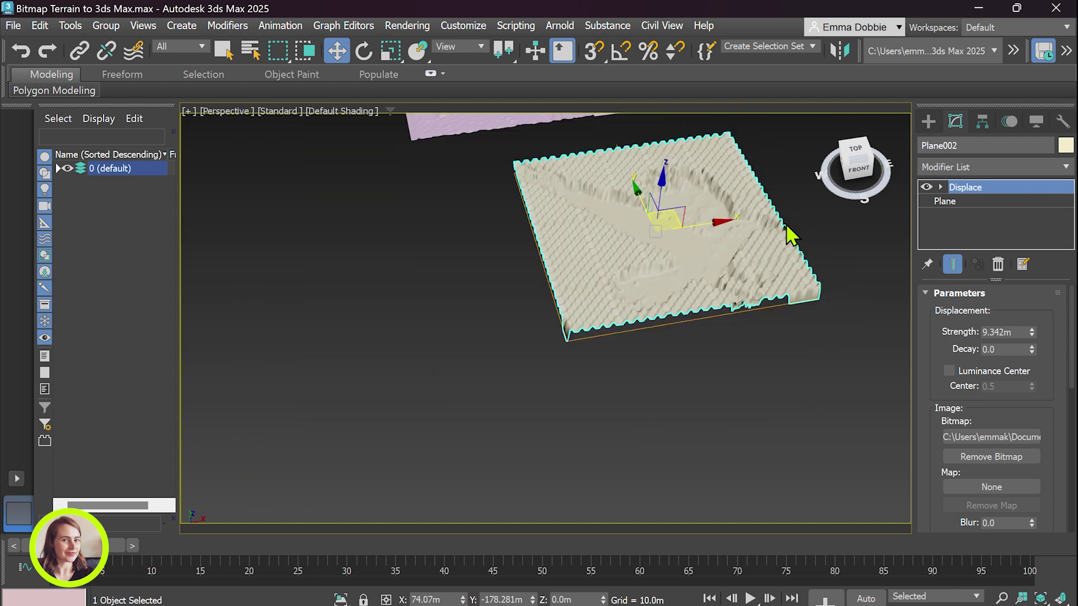
{"action": "left_click_drag", "start_coordinate": [856, 157], "coordinate": [724, 200]}
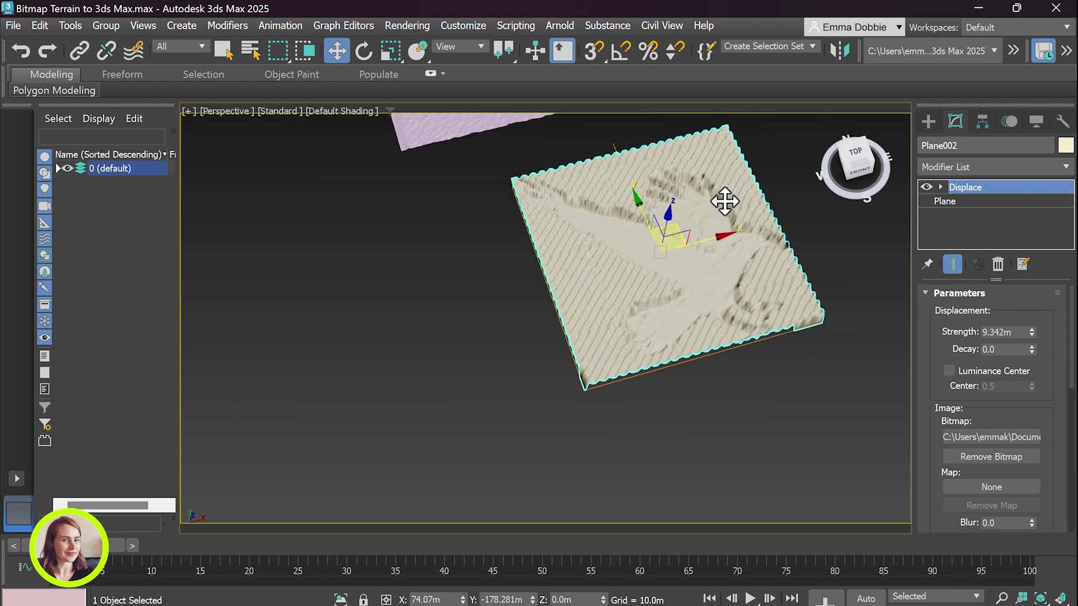
{"action": "scroll", "coordinate": [745, 197], "scroll_direction": "up", "scroll_amount": 5}
{"action": "scroll", "coordinate": [755, 205], "scroll_direction": "down", "scroll_amount": 5}
{"action": "scroll", "coordinate": [814, 194], "scroll_direction": "up", "scroll_amount": 3}
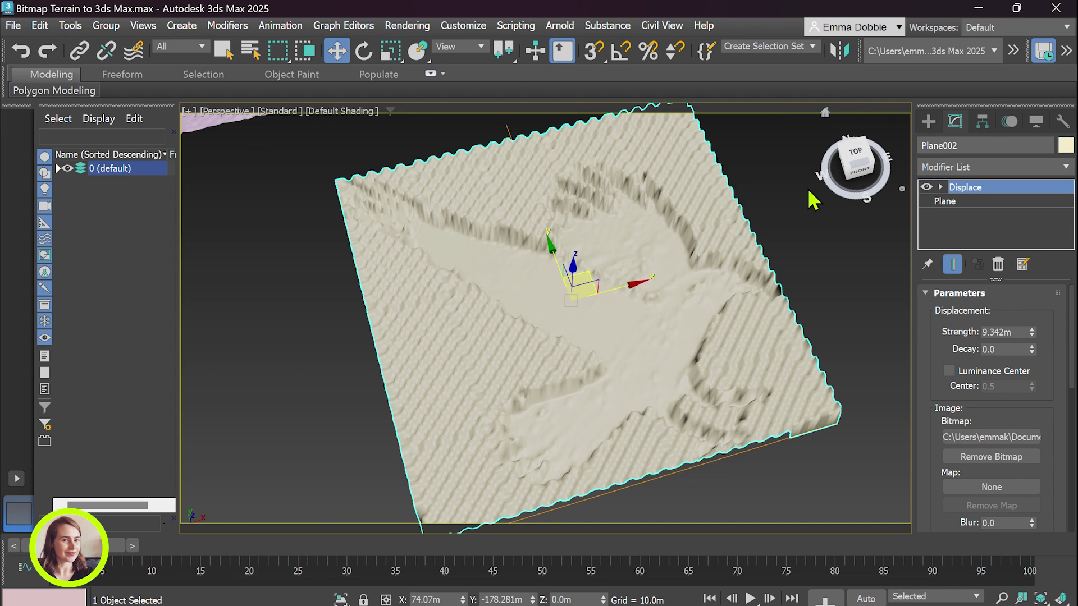
{"action": "left_click", "coordinate": [863, 153]}
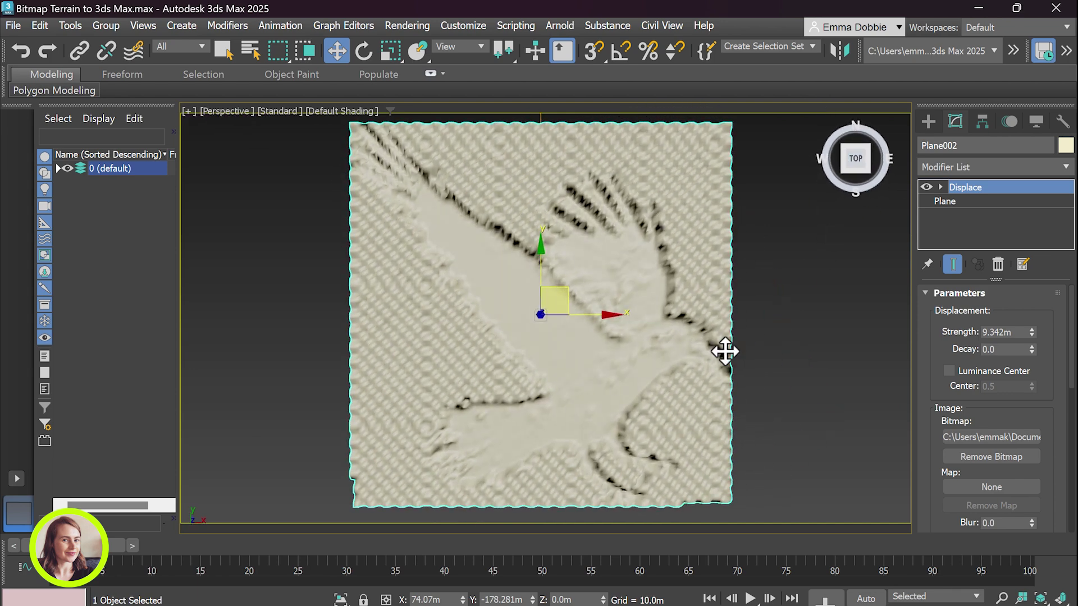
{"action": "scroll", "coordinate": [713, 351], "scroll_direction": "down", "scroll_amount": 2}
{"action": "scroll", "coordinate": [710, 355], "scroll_direction": "up", "scroll_amount": 2}
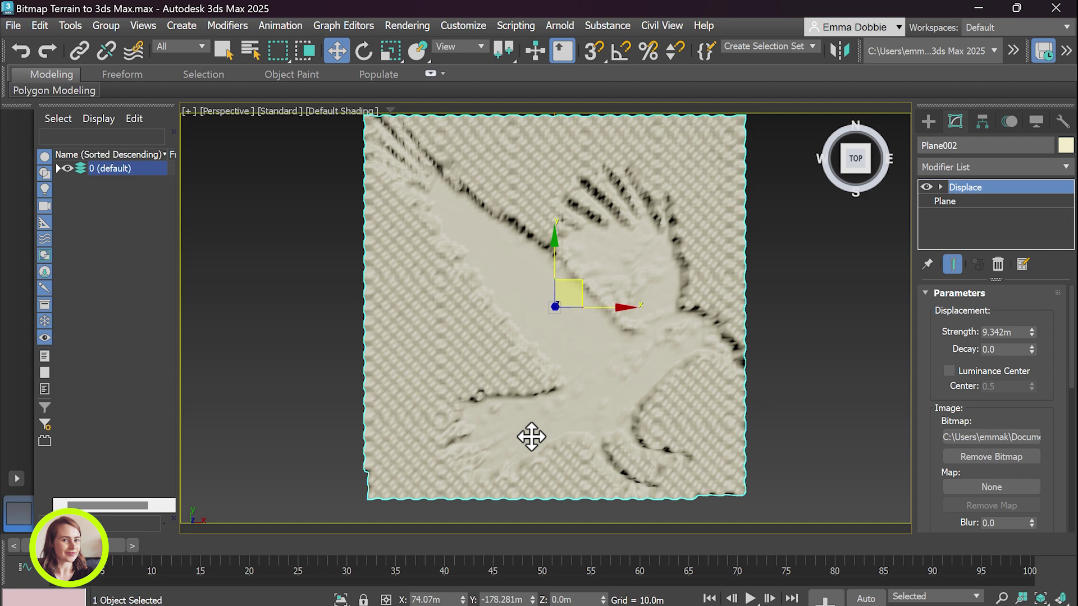
{"action": "left_click_drag", "start_coordinate": [849, 181], "coordinate": [857, 194]}
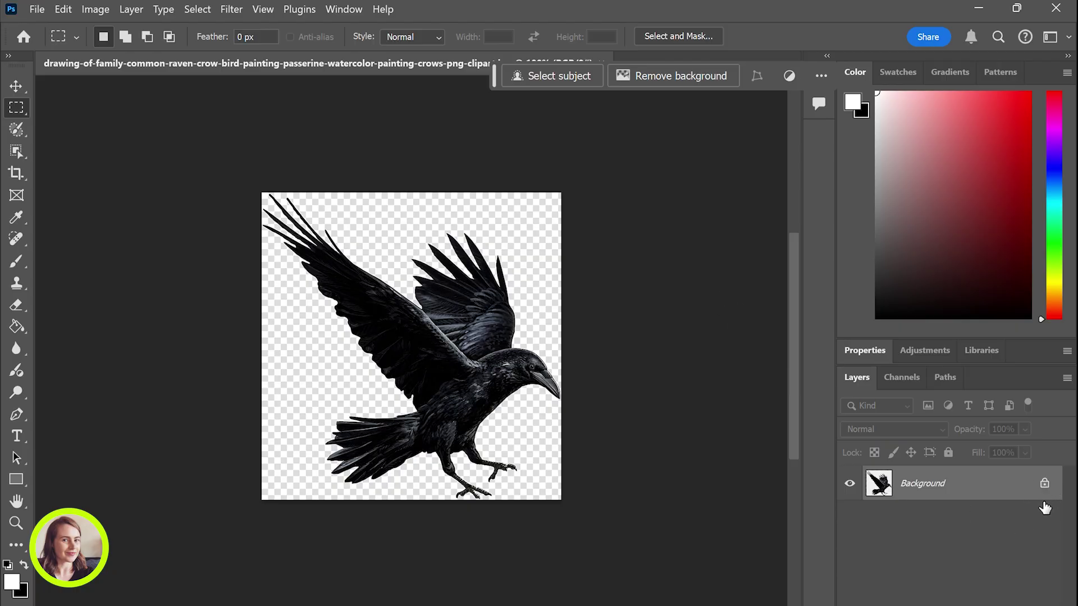
Unlock the Background into Layer 0 and add a new Layer 1 beneath it
{"action": "left_click", "coordinate": [1043, 486]}
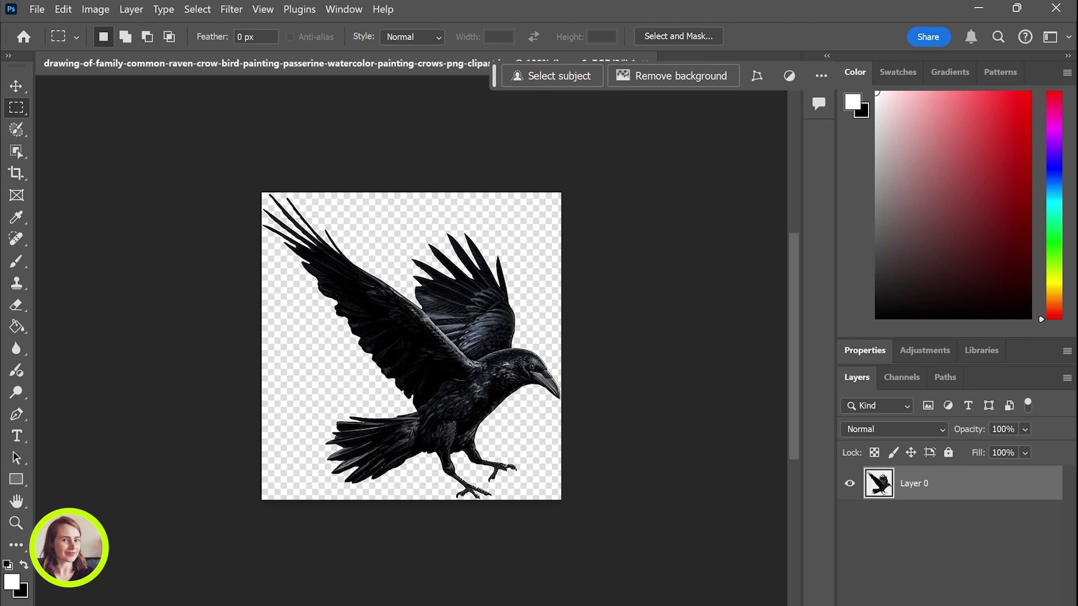
{"action": "key", "text": "ctrl+shift+alt+n"}
{"action": "left_click_drag", "start_coordinate": [942, 493], "coordinate": [922, 553]}
{"action": "left_click_drag", "start_coordinate": [909, 503], "coordinate": [914, 486]}
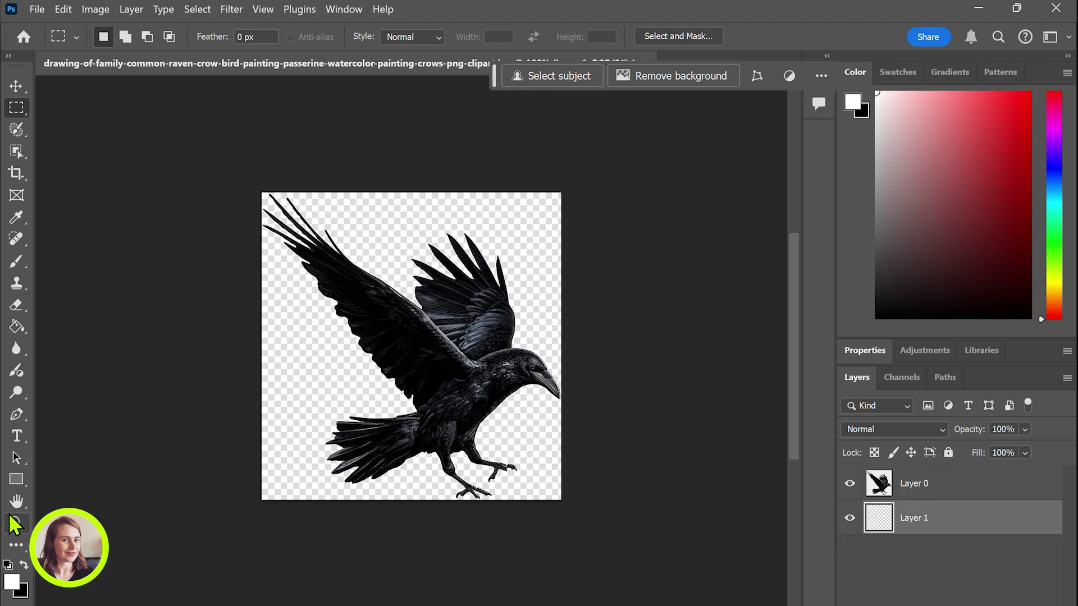
Fill Layer 1 with solid white using the Paint Bucket
{"action": "left_click", "coordinate": [16, 327]}
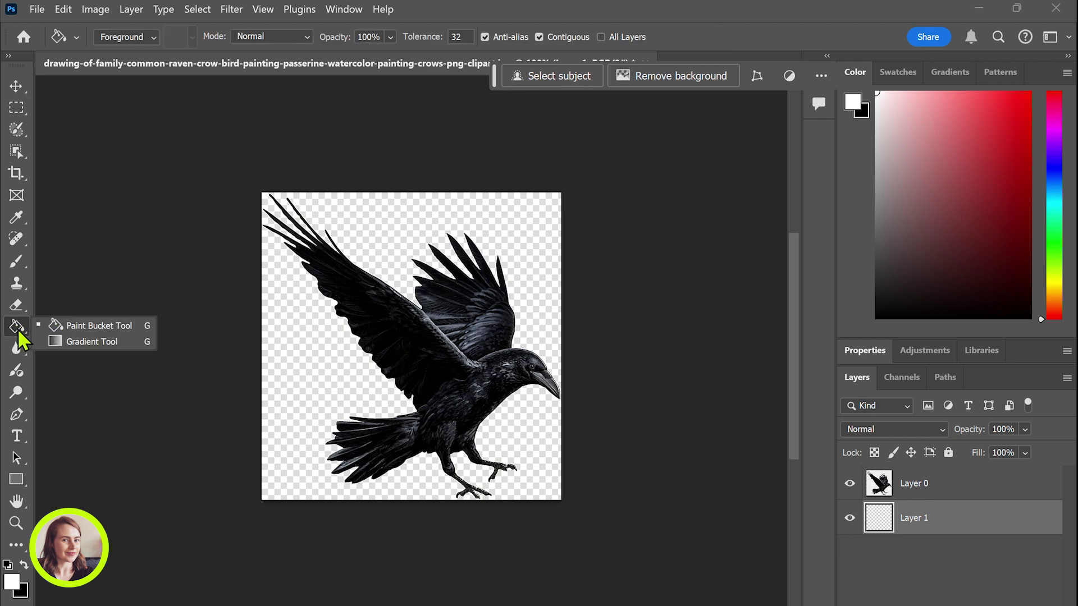
{"action": "left_click", "coordinate": [66, 326]}
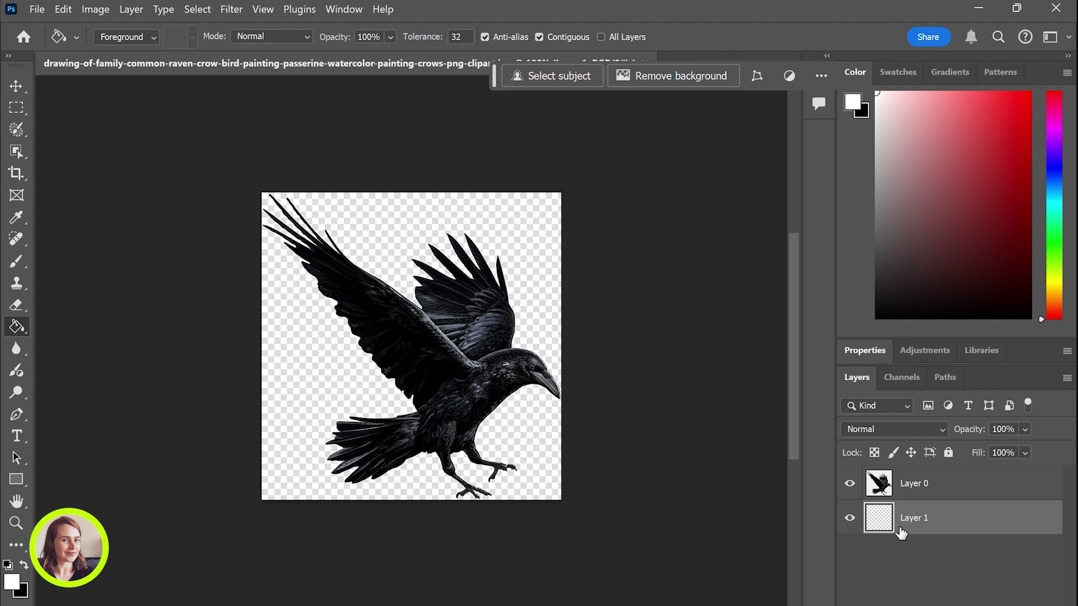
{"action": "left_click", "coordinate": [354, 233]}
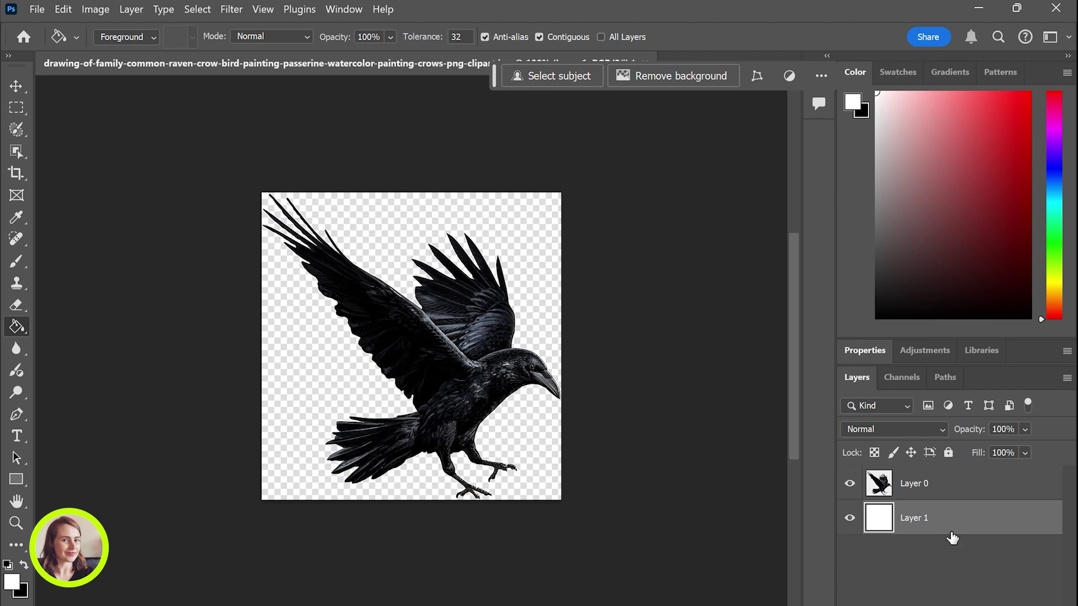
Apply Remove background to the raven on Layer 0, then reselect the layer image
{"action": "left_click", "coordinate": [905, 487]}
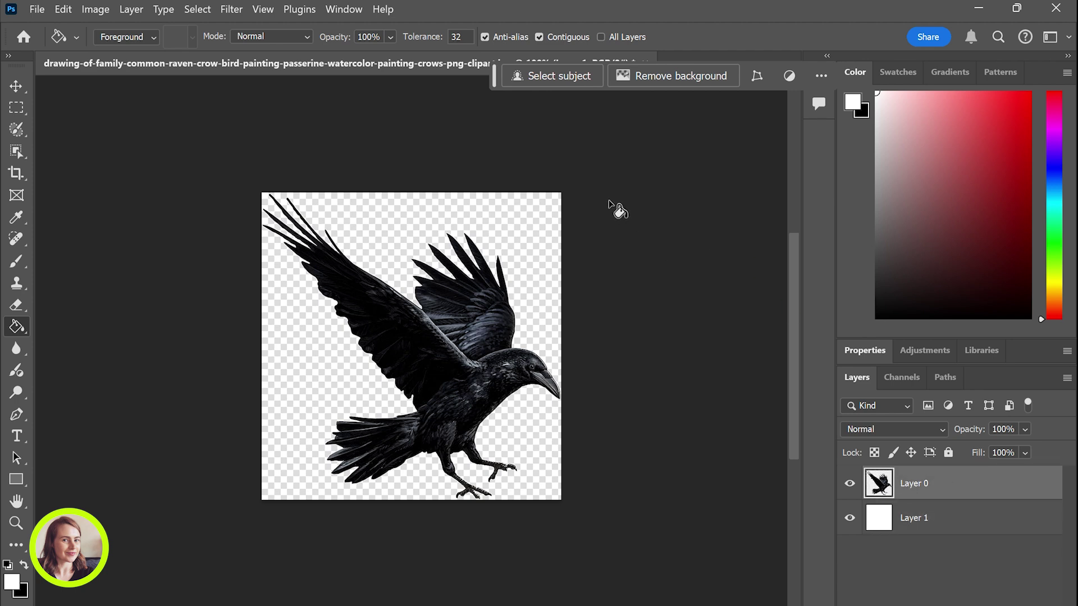
{"action": "left_click", "coordinate": [657, 83]}
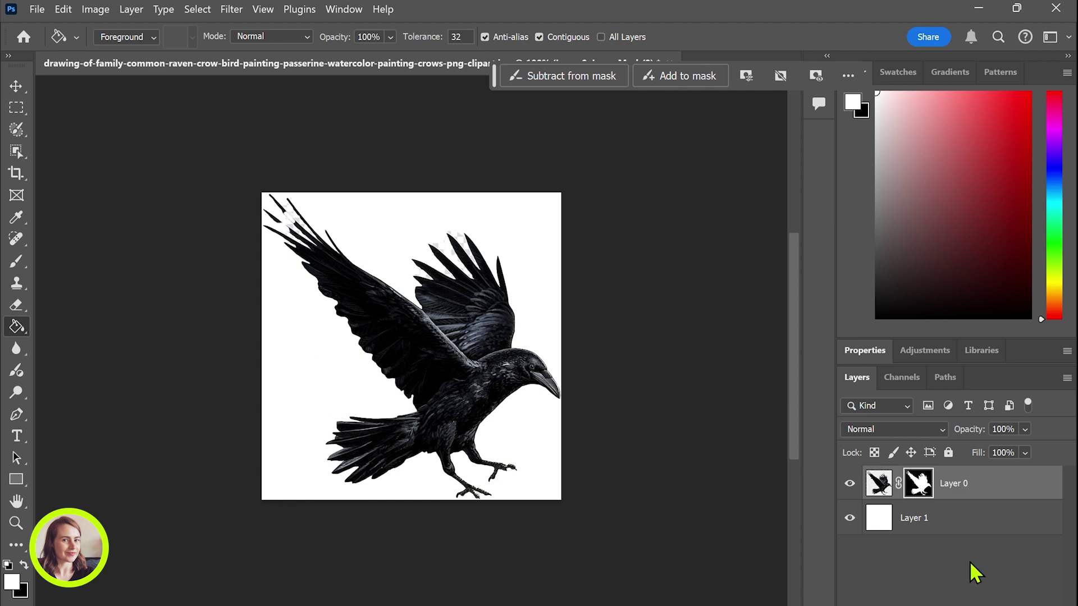
{"action": "left_click", "coordinate": [930, 520]}
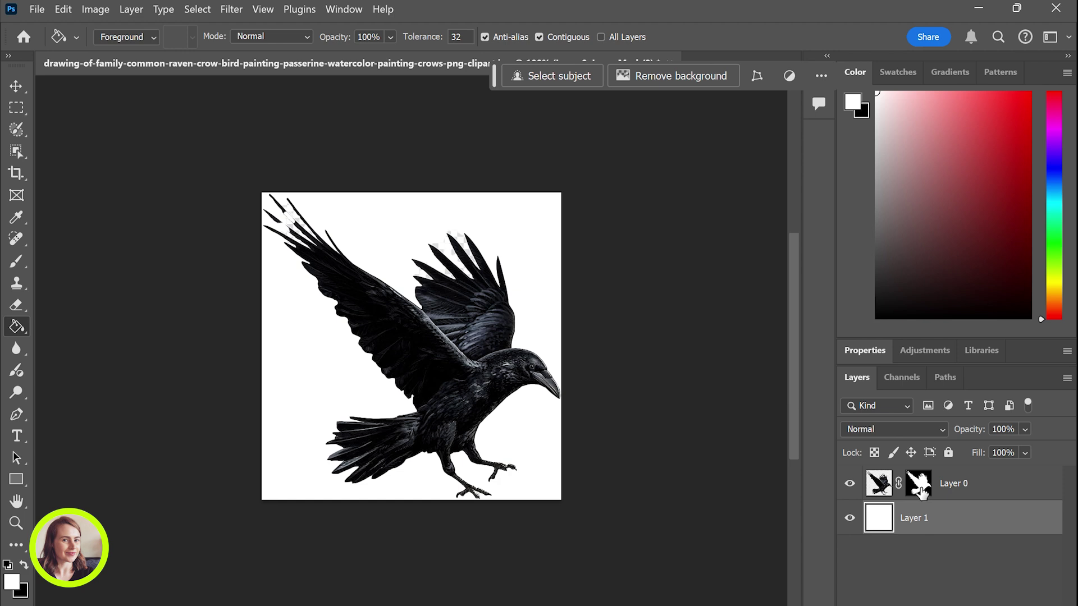
{"action": "left_click", "coordinate": [889, 484]}
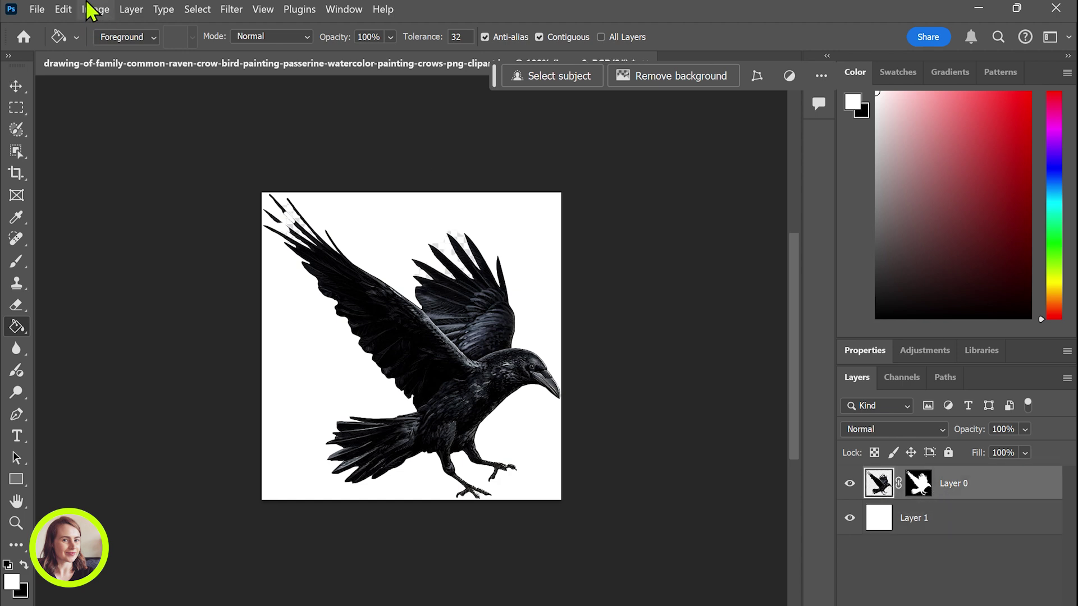
Add an Invert 1 adjustment layer so the raven becomes white on black
{"action": "left_click", "coordinate": [131, 9]}
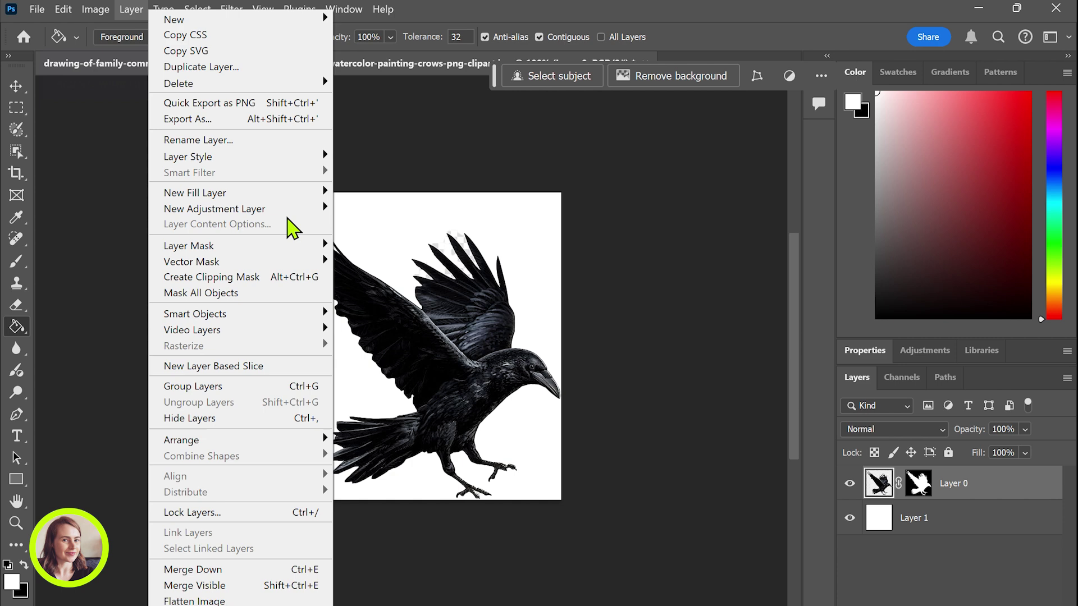
{"action": "mouse_move", "coordinate": [267, 212]}
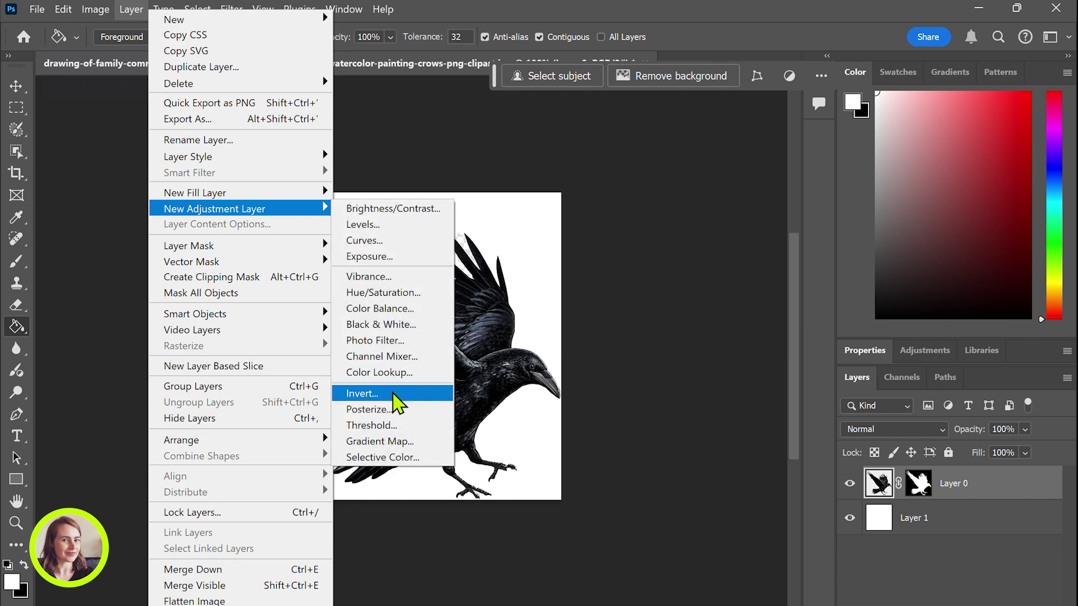
{"action": "left_click", "coordinate": [393, 395]}
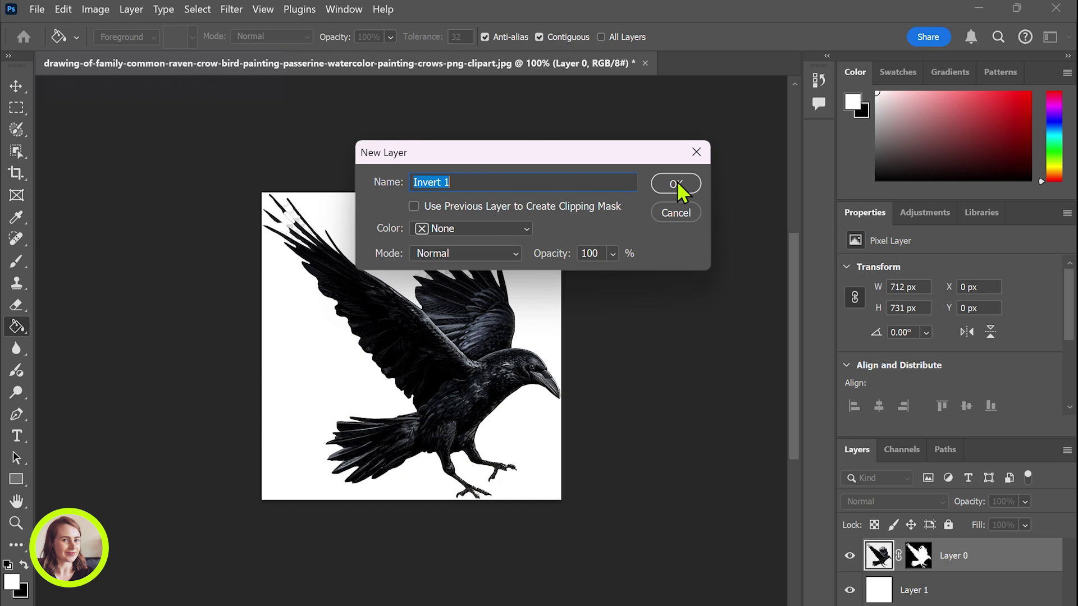
{"action": "left_click", "coordinate": [676, 184]}
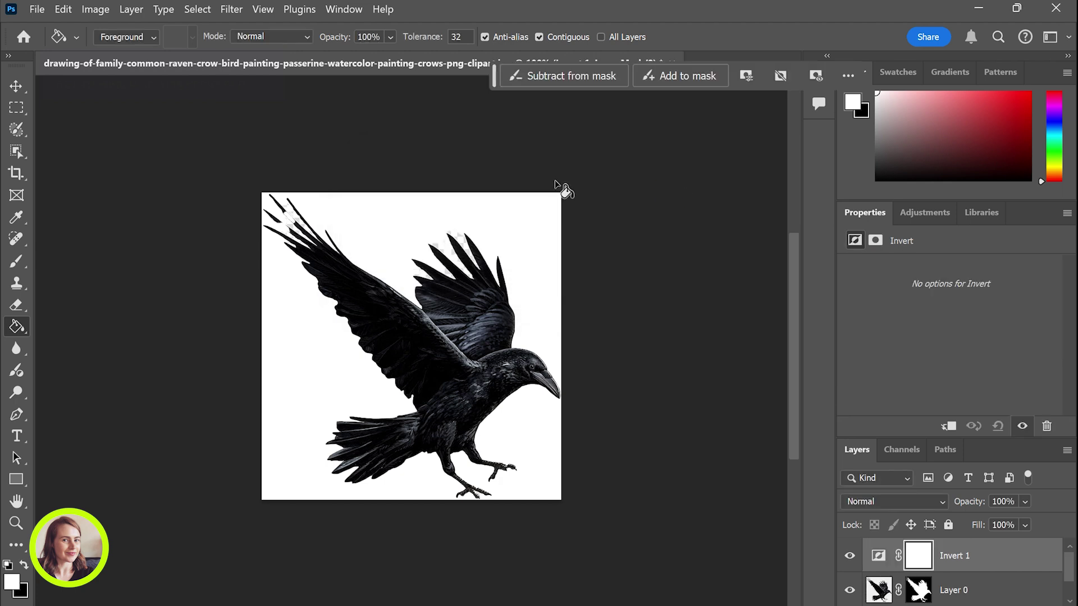
Quick-export the inverted image as a PNG into Documents
{"action": "left_click", "coordinate": [37, 9]}
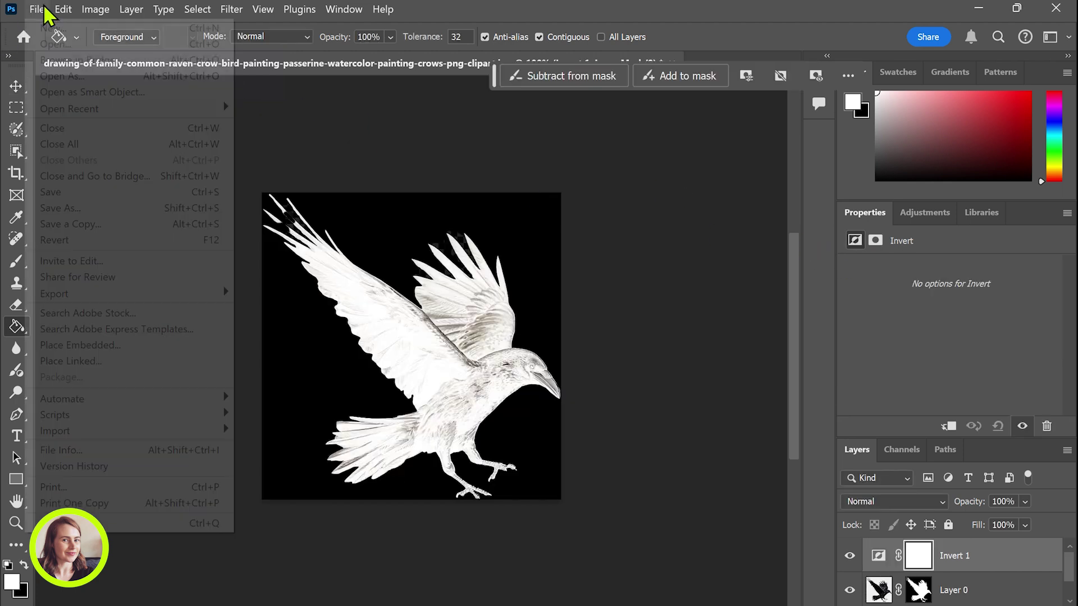
{"action": "mouse_move", "coordinate": [186, 294]}
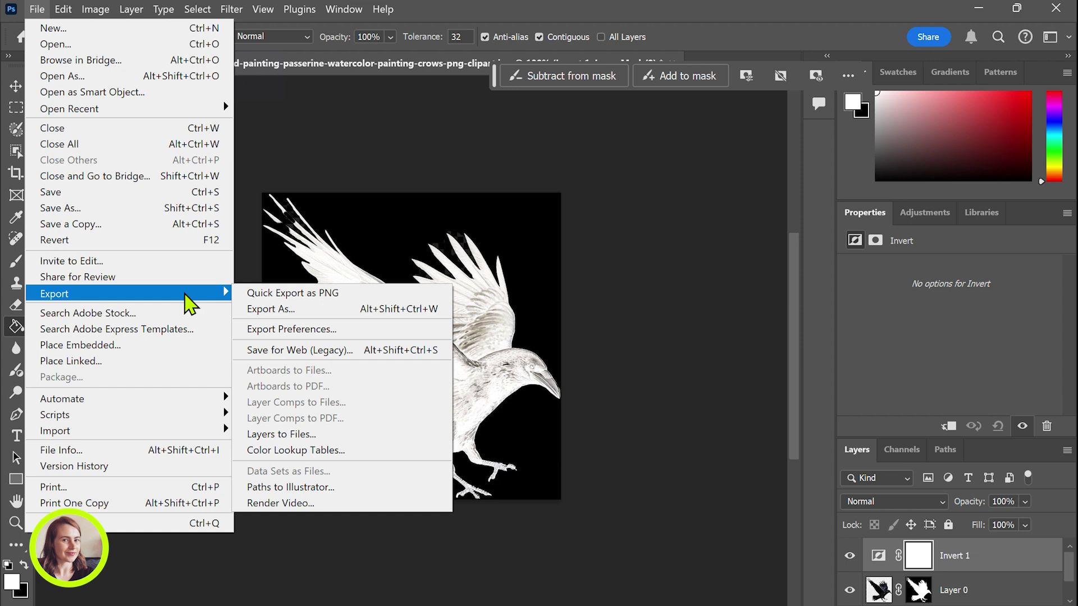
{"action": "left_click", "coordinate": [283, 296]}
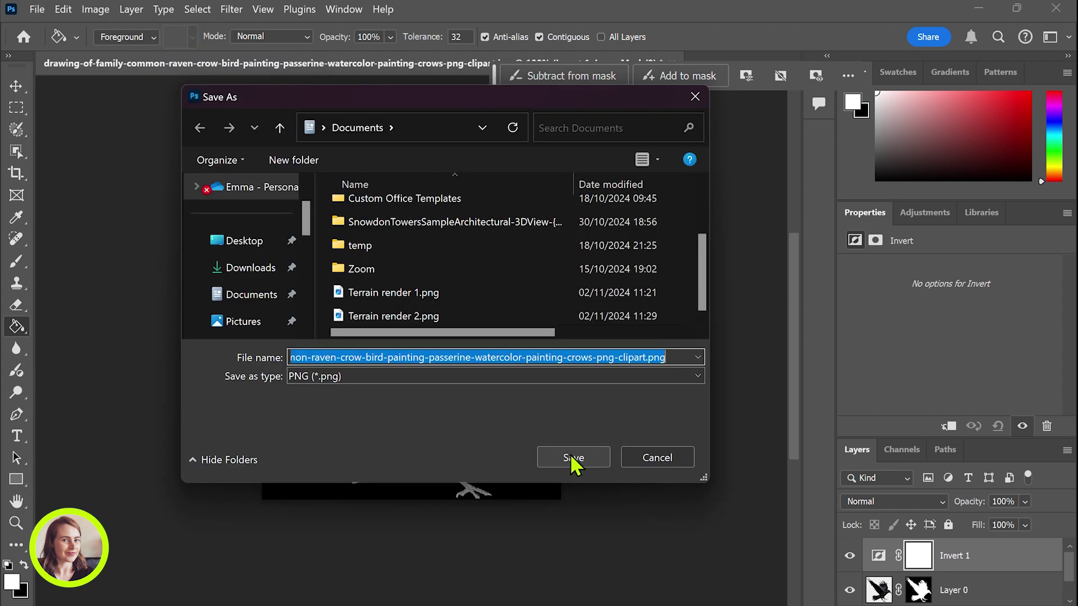
{"action": "left_click", "coordinate": [574, 459]}
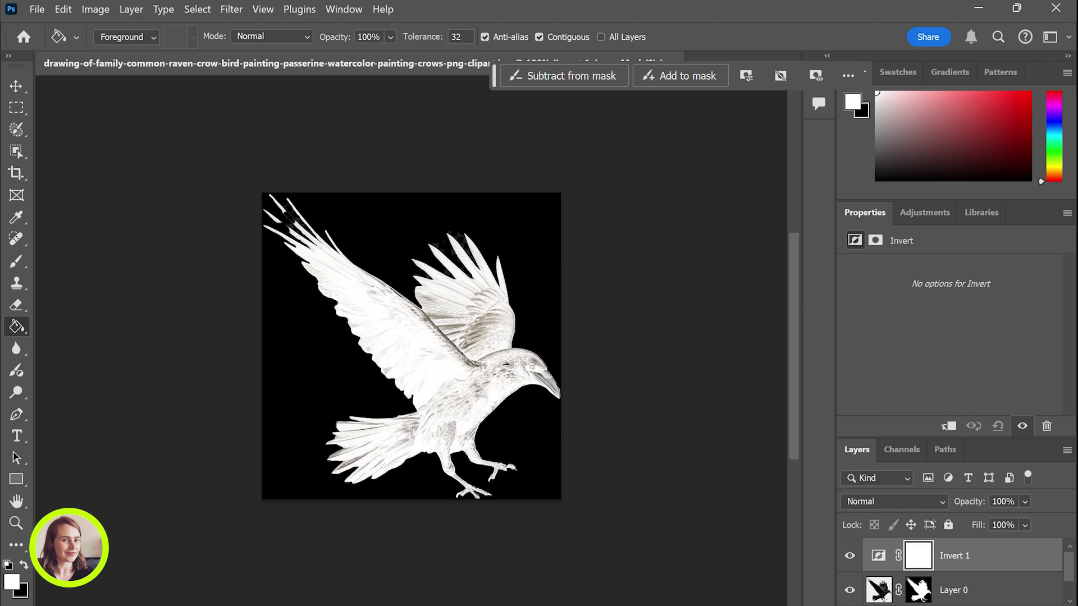
Back in 3ds Max, load the inverted white raven PNG as Plane002's displacement bitmap
{"action": "key", "text": "alt+Tab"}
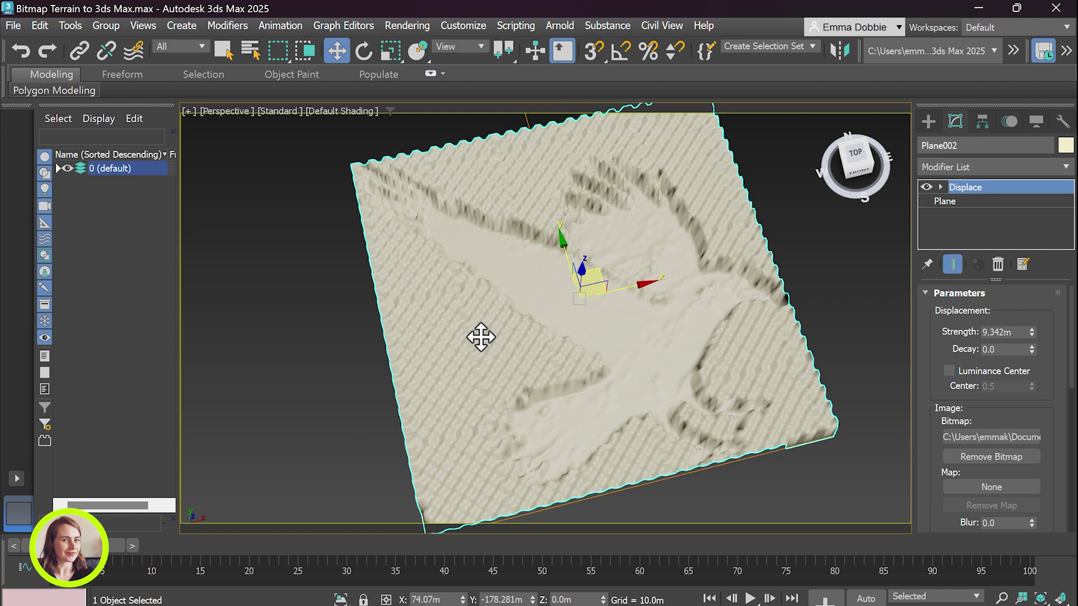
{"action": "scroll", "coordinate": [478, 337], "scroll_direction": "down", "scroll_amount": 5}
{"action": "scroll", "coordinate": [506, 334], "scroll_direction": "up", "scroll_amount": 3}
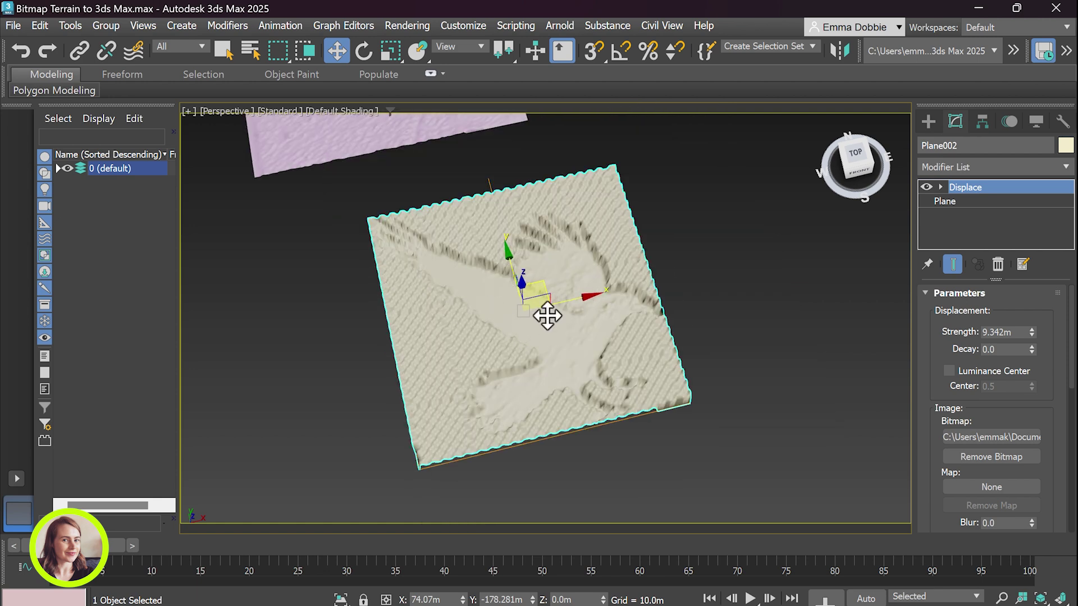
{"action": "scroll", "coordinate": [449, 337], "scroll_direction": "down", "scroll_amount": 2}
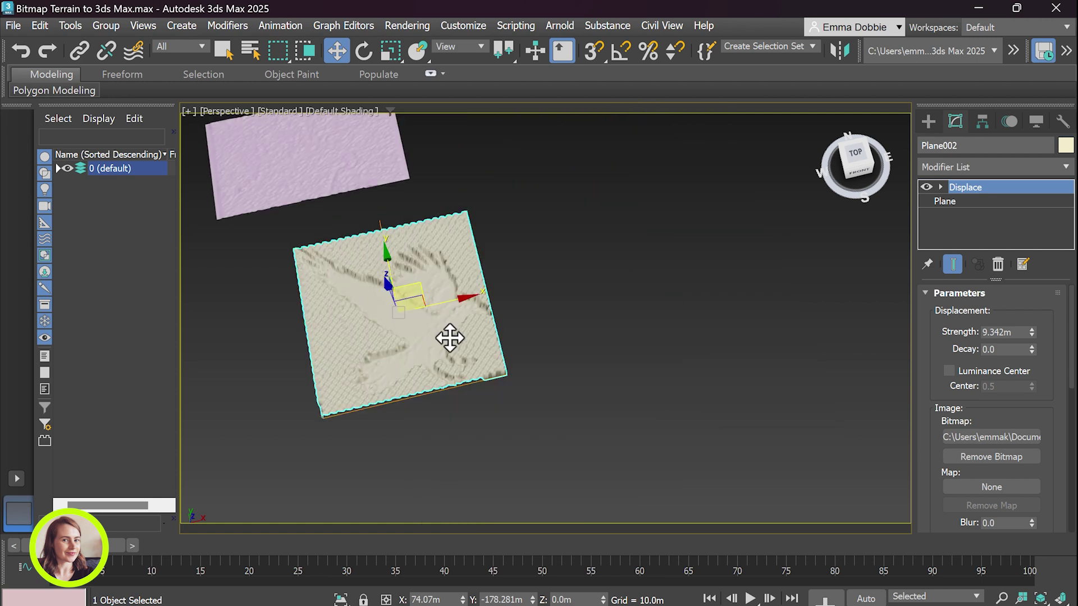
{"action": "left_click", "coordinate": [988, 442]}
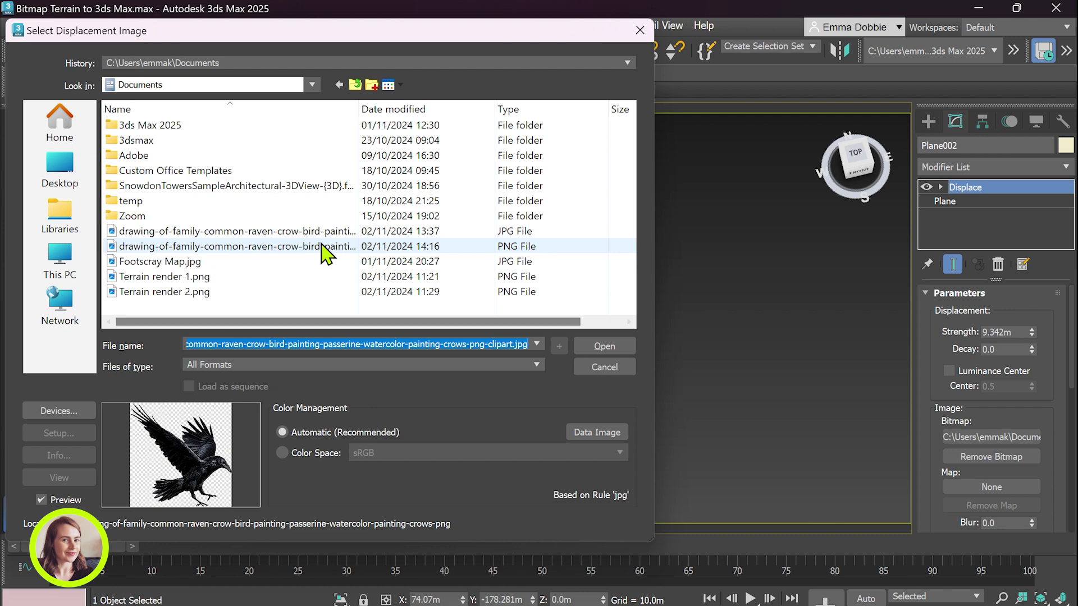
{"action": "left_click", "coordinate": [393, 249]}
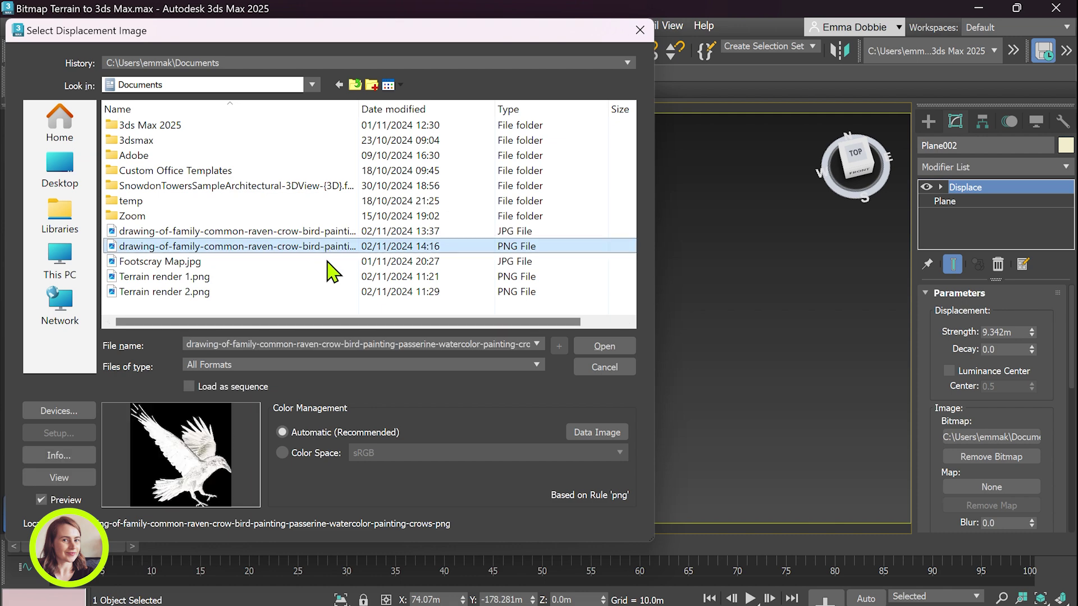
{"action": "left_click", "coordinate": [608, 345]}
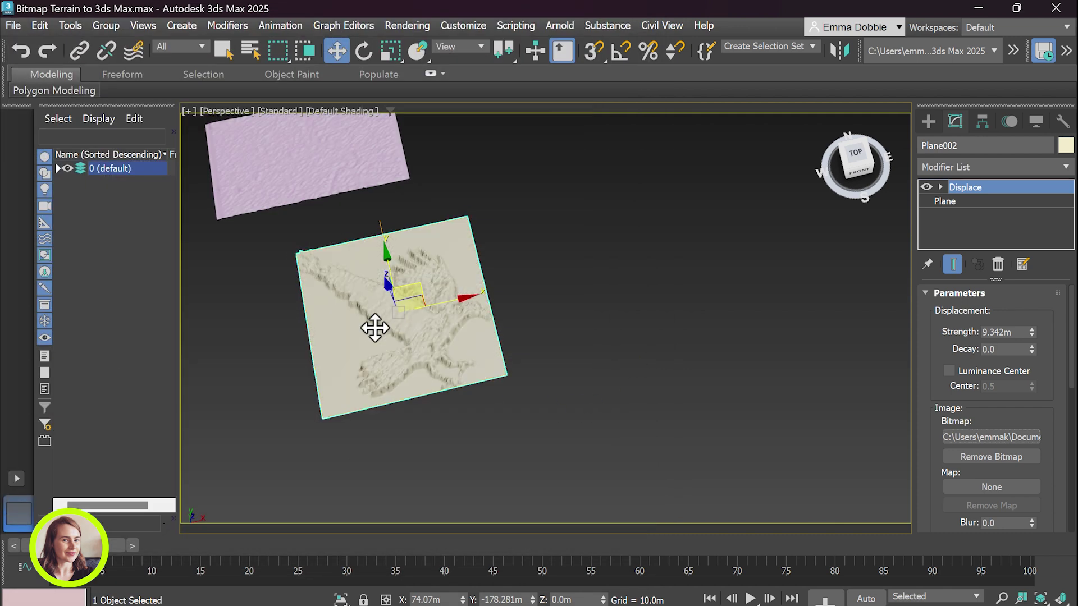
Orbit and tilt the view to inspect the raven relief from low and top-down angles
{"action": "scroll", "coordinate": [373, 329], "scroll_direction": "up", "scroll_amount": 5}
{"action": "scroll", "coordinate": [378, 332], "scroll_direction": "down", "scroll_amount": 3}
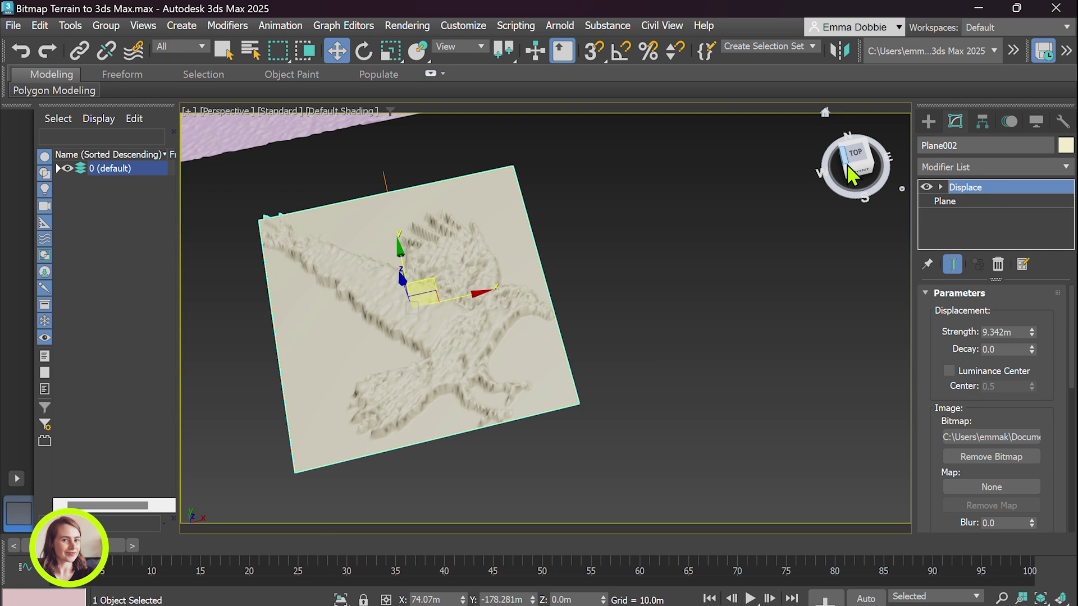
{"action": "left_click_drag", "start_coordinate": [881, 176], "coordinate": [881, 163]}
{"action": "scroll", "coordinate": [440, 321], "scroll_direction": "up", "scroll_amount": 4}
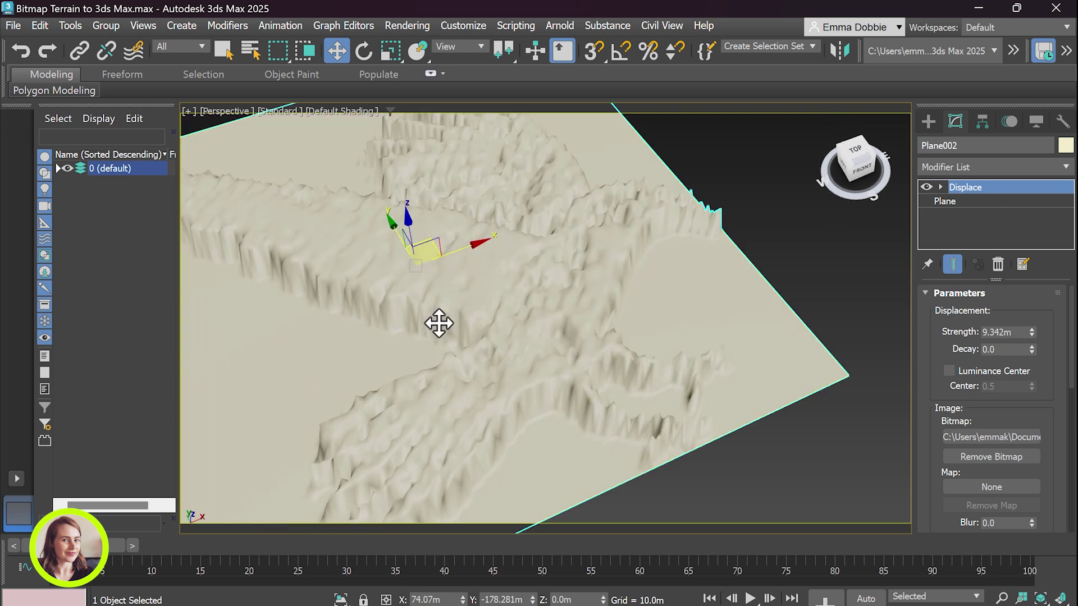
{"action": "scroll", "coordinate": [455, 322], "scroll_direction": "down", "scroll_amount": 4}
{"action": "scroll", "coordinate": [430, 311], "scroll_direction": "up", "scroll_amount": 3}
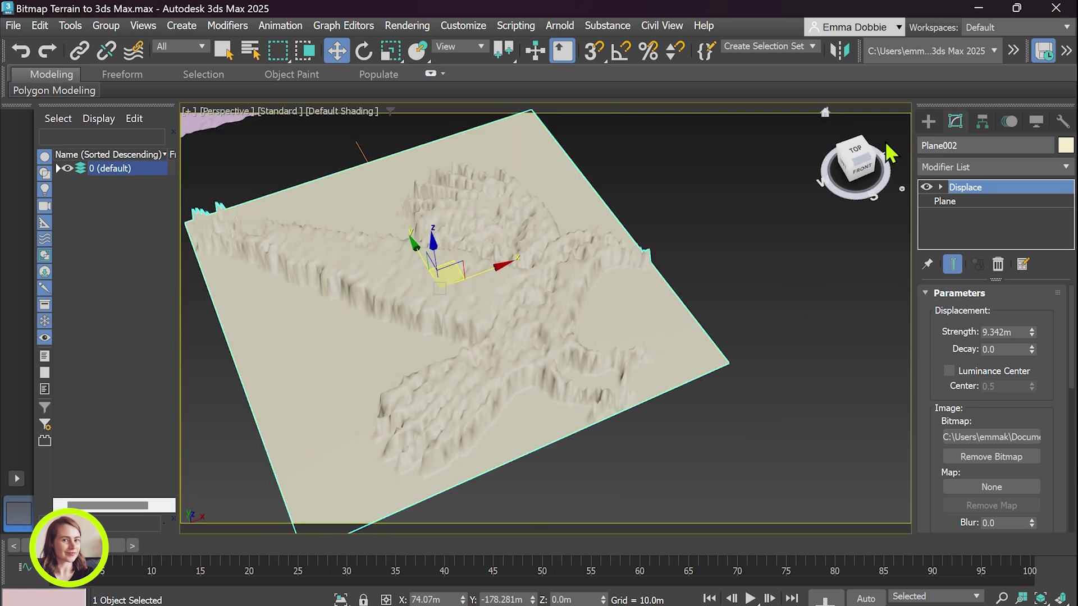
{"action": "middle_click_drag", "start_coordinate": [477, 264], "coordinate": [503, 235], "text": "alt"}
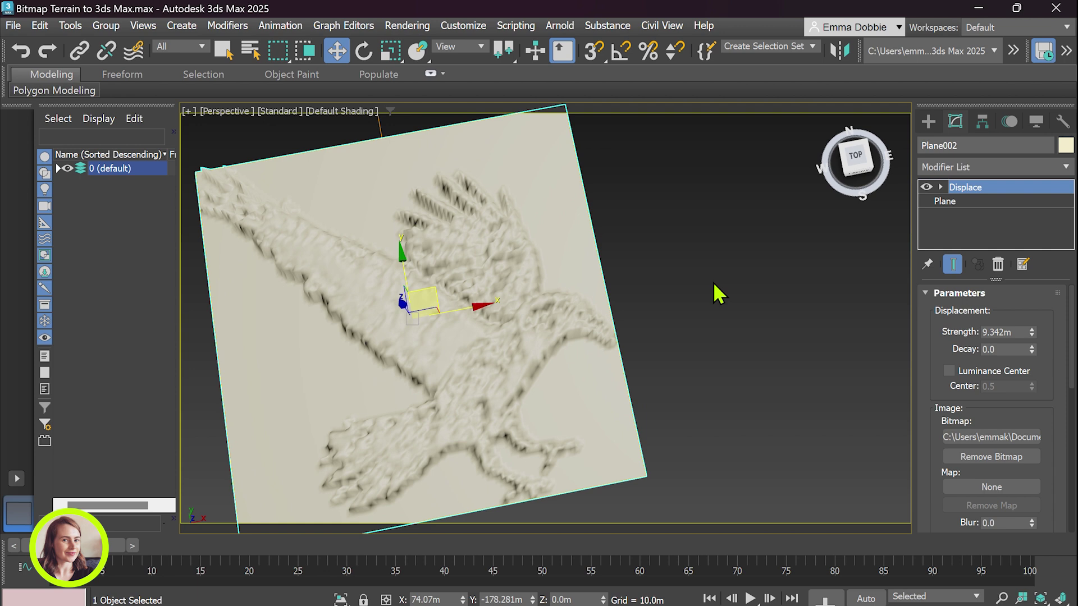
{"action": "scroll", "coordinate": [718, 293], "scroll_direction": "down", "scroll_amount": 3}
{"action": "scroll", "coordinate": [487, 369], "scroll_direction": "up", "scroll_amount": 4}
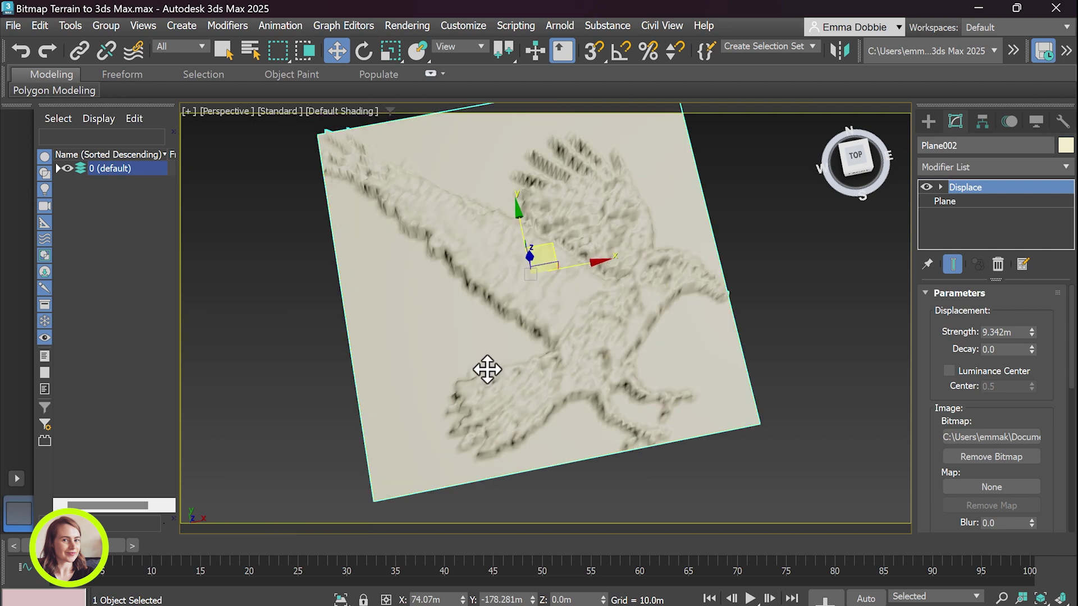
{"action": "left_click", "coordinate": [849, 175]}
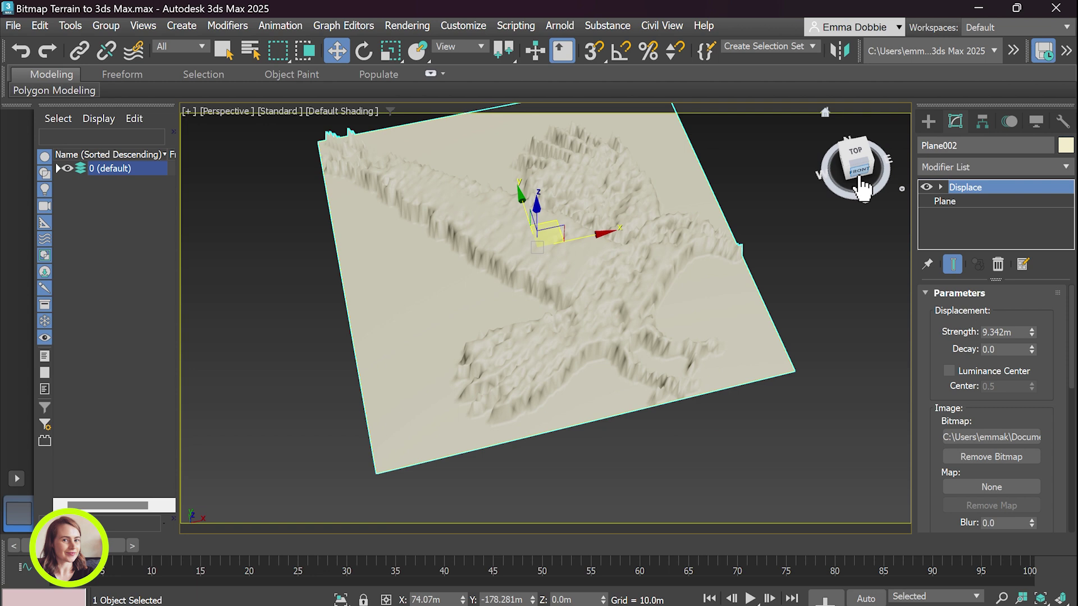
{"action": "middle_click_drag", "start_coordinate": [578, 197], "coordinate": [612, 198], "text": "alt"}
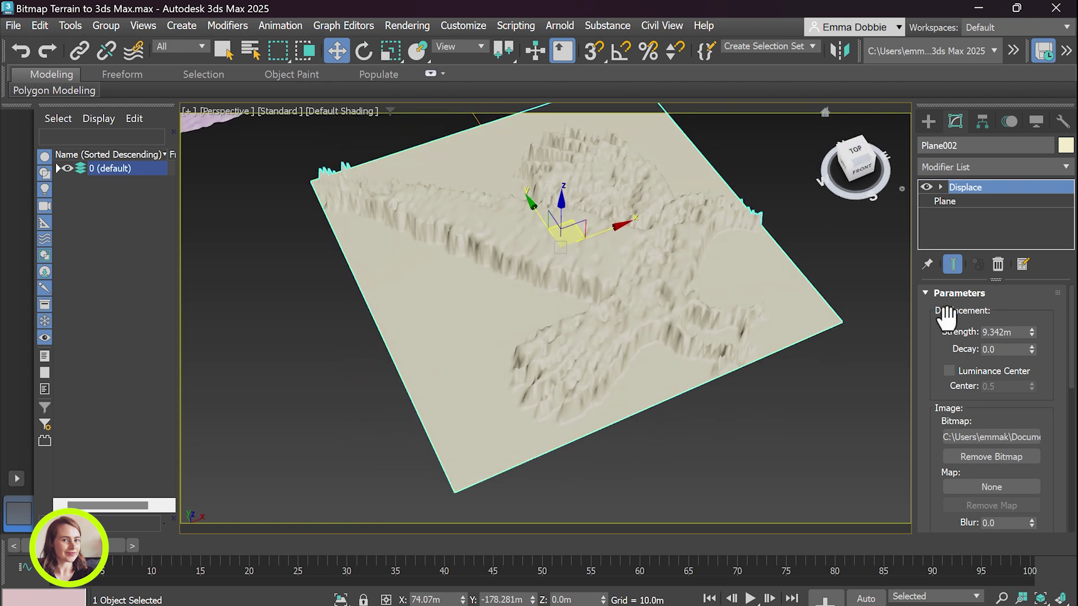
Set the Displace Strength to 10.183m and Blur to 1.76
{"action": "mouse_move", "coordinate": [1032, 335]}
{"action": "left_mouse_down"}
{"action": "mouse_move", "coordinate": [1031, 306]}
{"action": "mouse_move", "coordinate": [1034, 331]}
{"action": "left_mouse_up"}
{"action": "scroll", "coordinate": [400, 329], "scroll_direction": "down", "scroll_amount": 3}
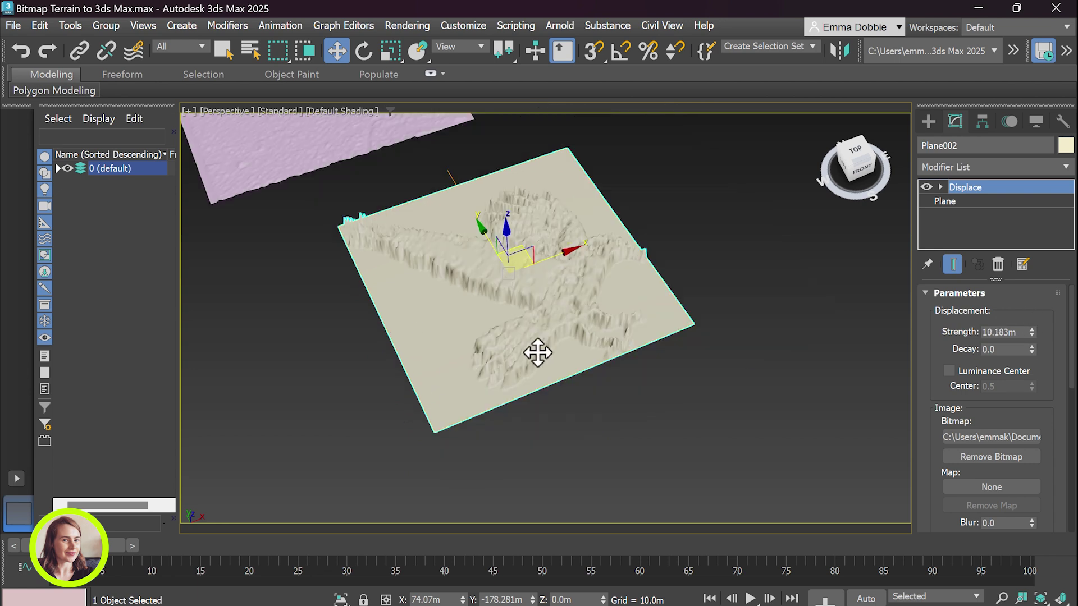
{"action": "scroll", "coordinate": [595, 351], "scroll_direction": "up", "scroll_amount": 3}
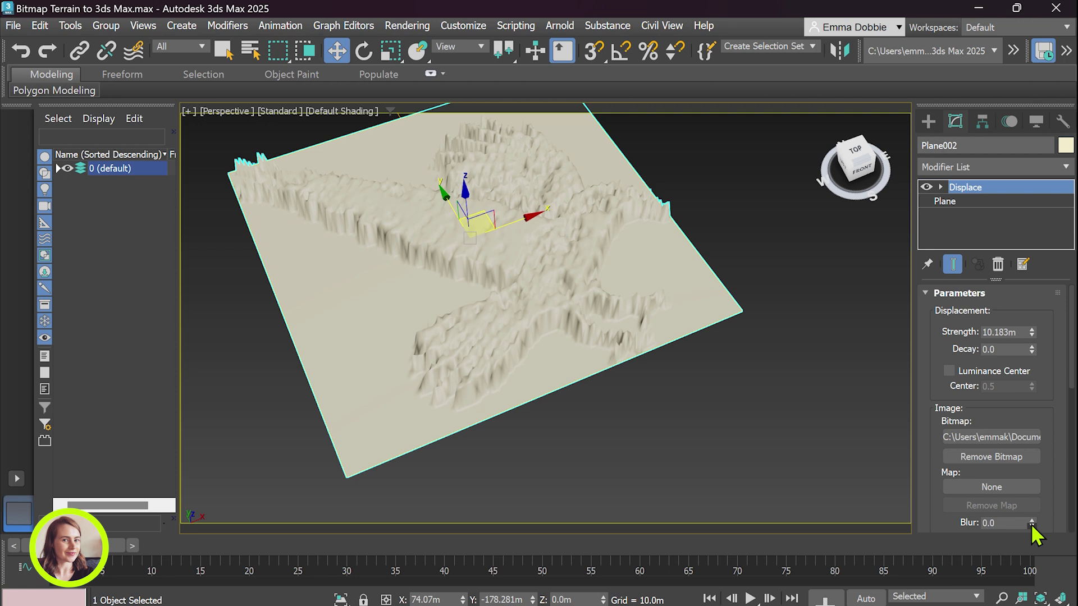
{"action": "left_click_drag", "start_coordinate": [1032, 525], "coordinate": [1027, 466]}
{"action": "scroll", "coordinate": [710, 392], "scroll_direction": "down", "scroll_amount": 3}
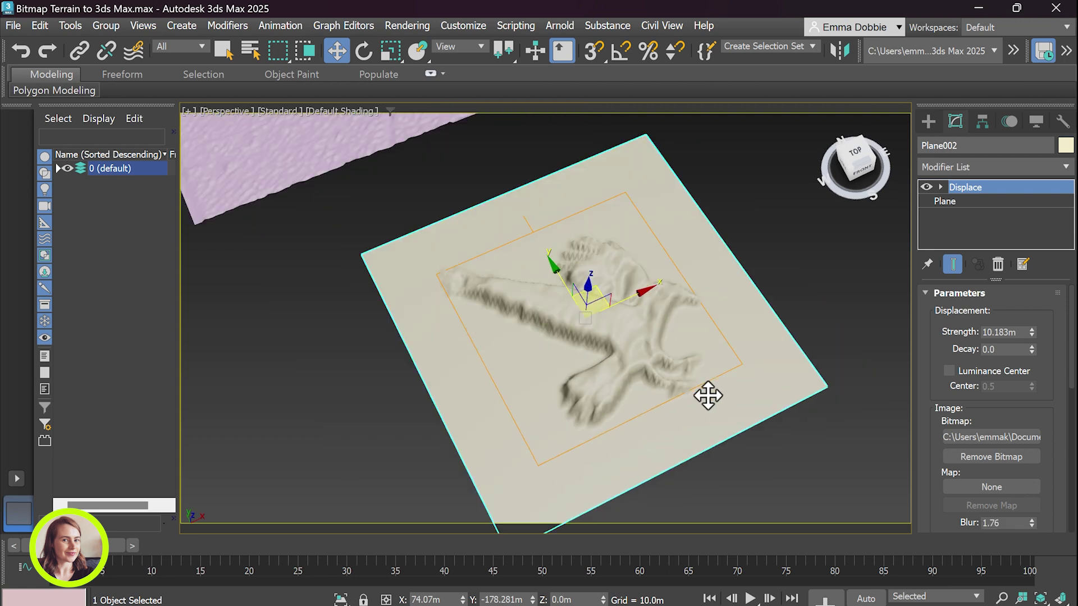
{"action": "scroll", "coordinate": [589, 349], "scroll_direction": "up", "scroll_amount": 3}
{"action": "scroll", "coordinate": [549, 337], "scroll_direction": "down", "scroll_amount": 3}
{"action": "scroll", "coordinate": [589, 357], "scroll_direction": "up", "scroll_amount": 4}
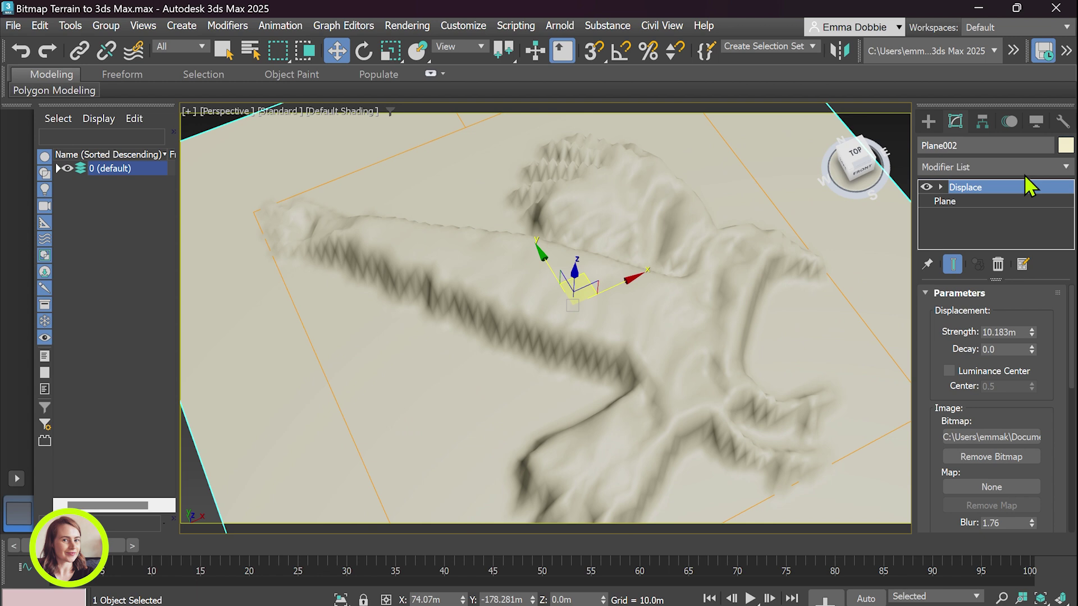
Raise Plane002's Length Segs and Width Segs to 500 each, giving 500000 faces
{"action": "left_click", "coordinate": [974, 202]}
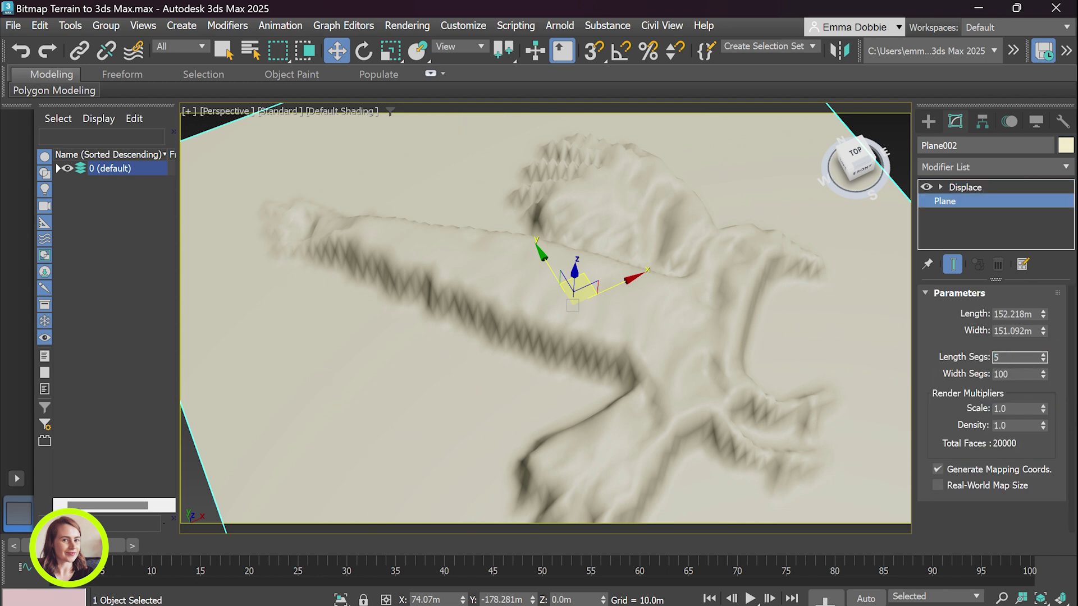
{"action": "type", "text": "500"}
{"action": "key", "text": "Return"}
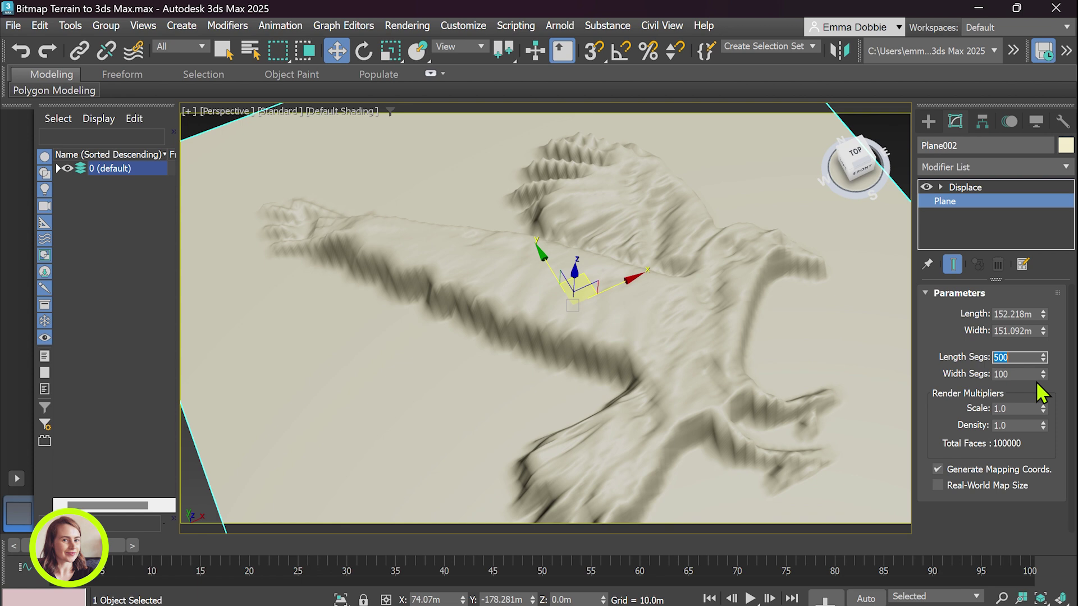
{"action": "key", "text": "Tab"}
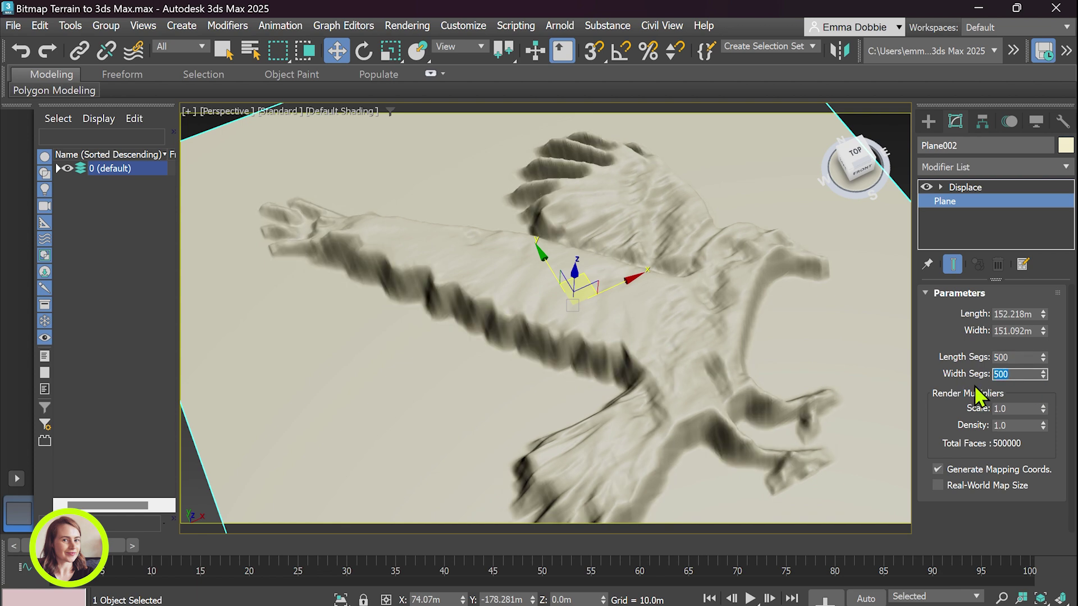
{"action": "key", "text": "Return"}
{"action": "scroll", "coordinate": [713, 337], "scroll_direction": "down", "scroll_amount": 5}
View the embossed crow straight from the top, centred in the viewport
{"action": "left_click", "coordinate": [857, 160]}
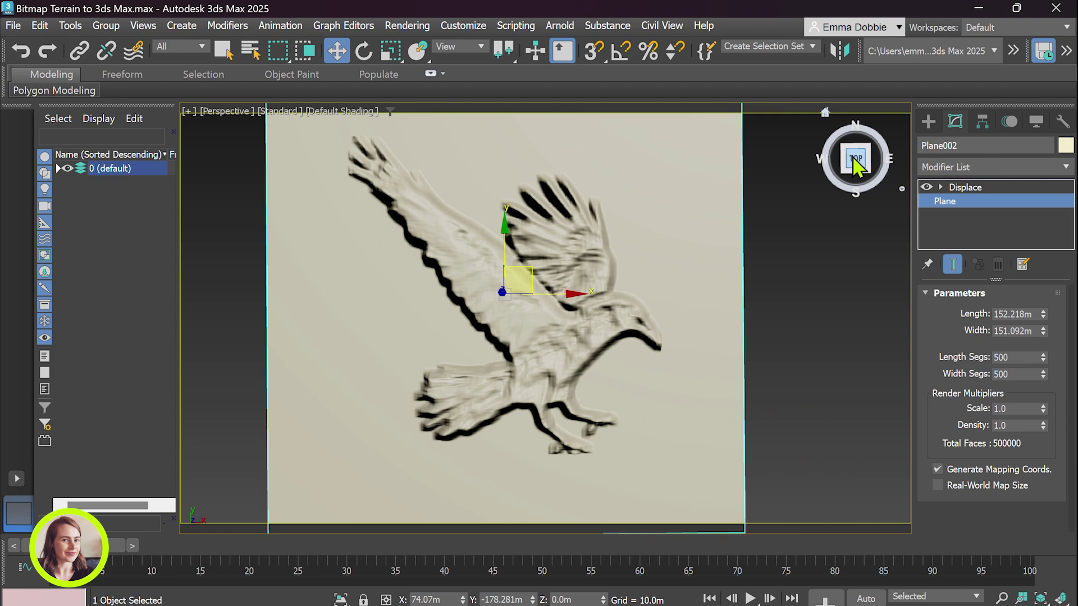
{"action": "middle_click_drag", "start_coordinate": [777, 409], "coordinate": [810, 402]}
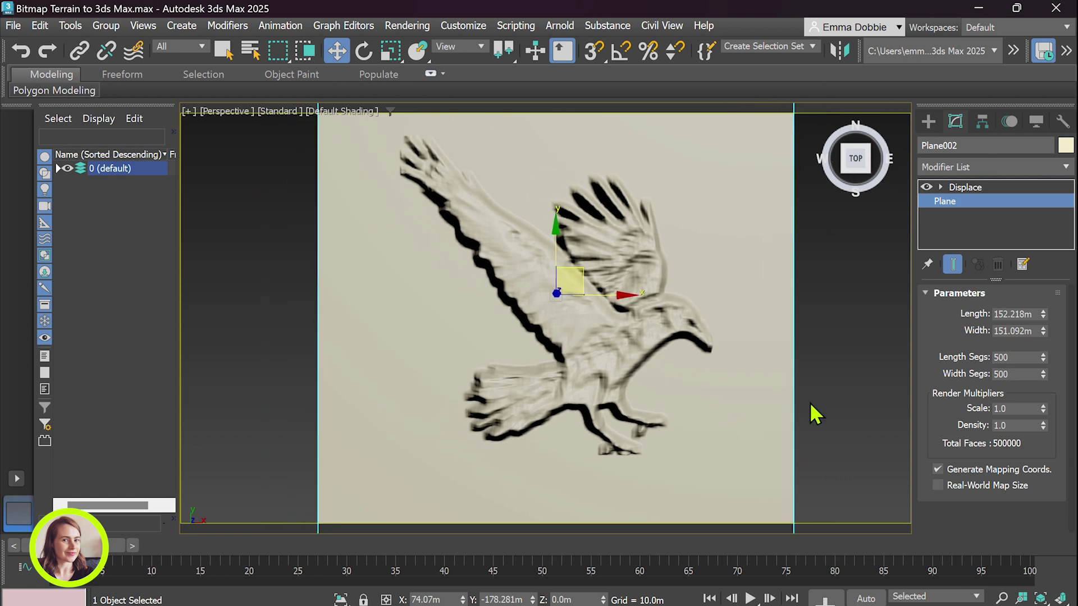
{"action": "mouse_move", "coordinate": [849, 177]}
{"action": "left_mouse_down"}
{"action": "mouse_move", "coordinate": [675, 199]}
{"action": "mouse_move", "coordinate": [864, 162]}
{"action": "left_mouse_up"}
{"action": "left_click", "coordinate": [856, 163]}
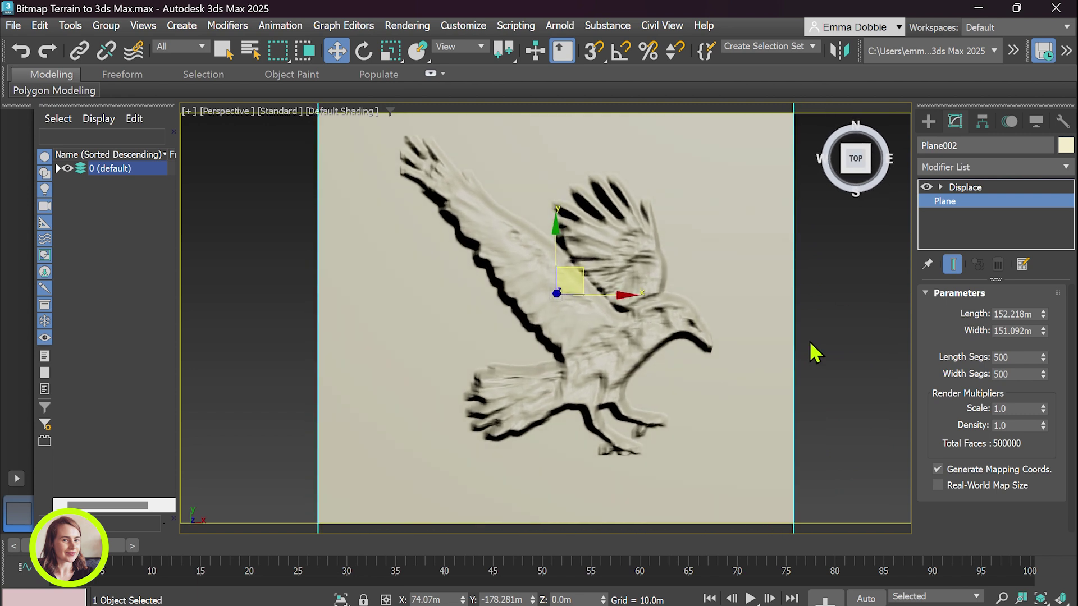